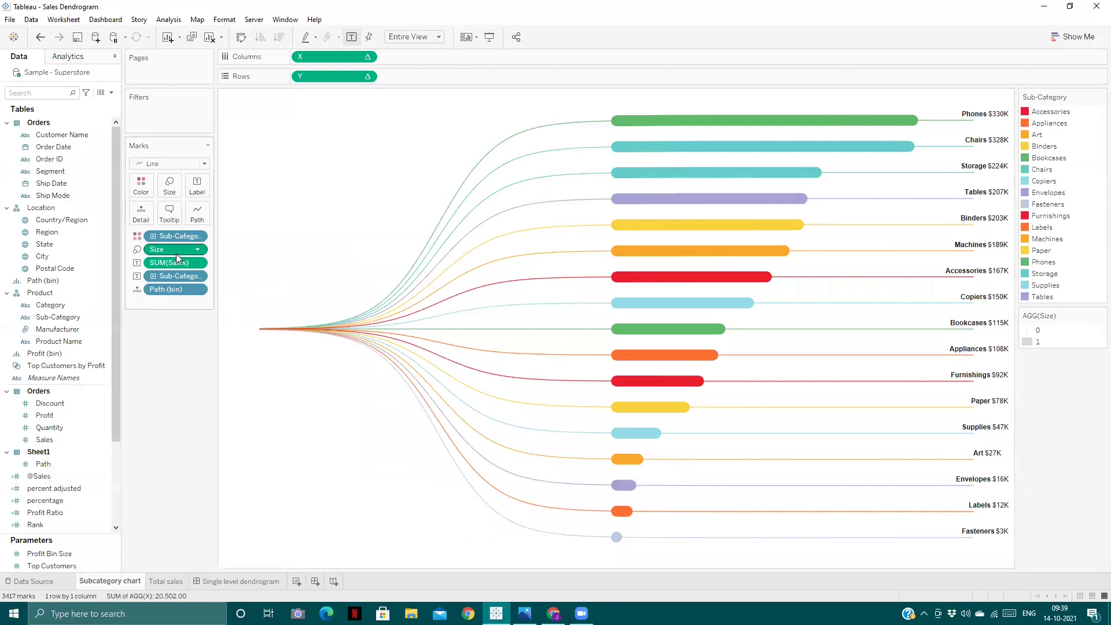
# - Find the calculated field X in the data fields and review its formula without changing it
pyautogui.click(33, 90)
pyautogui.write('x')
pyautogui.click(110, 132)
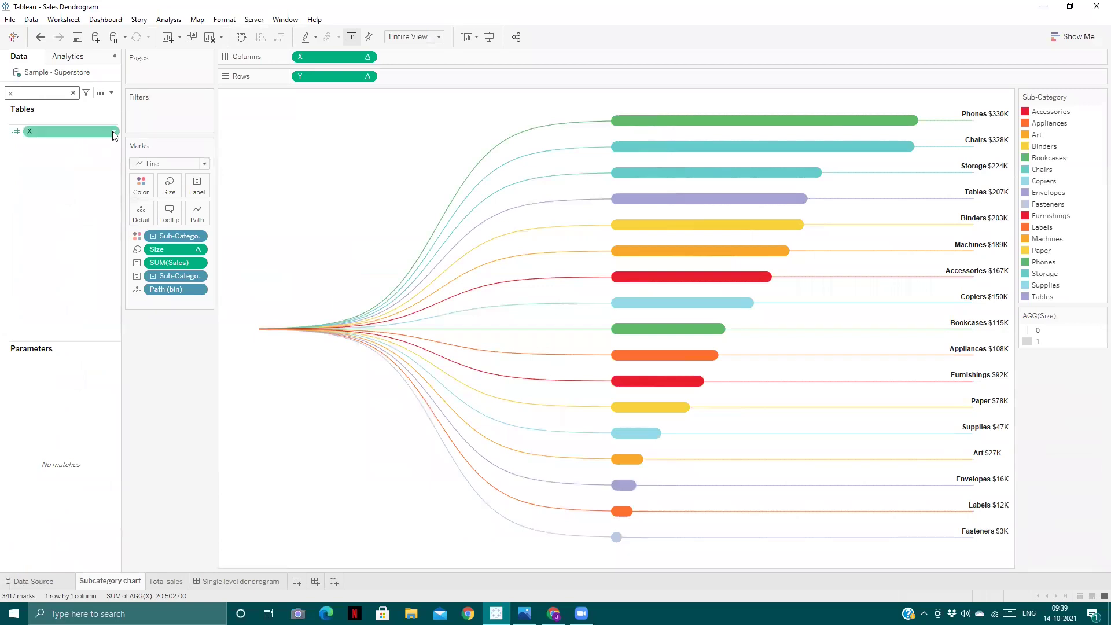
pyautogui.rightClick(113, 132)
pyautogui.click(141, 189)
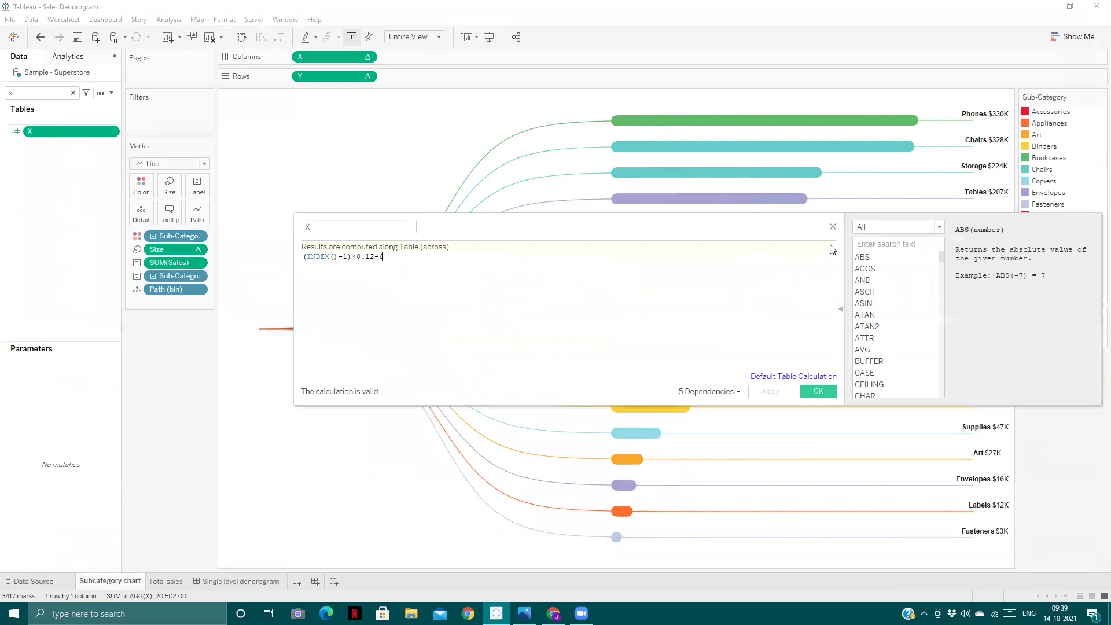
pyautogui.click(833, 227)
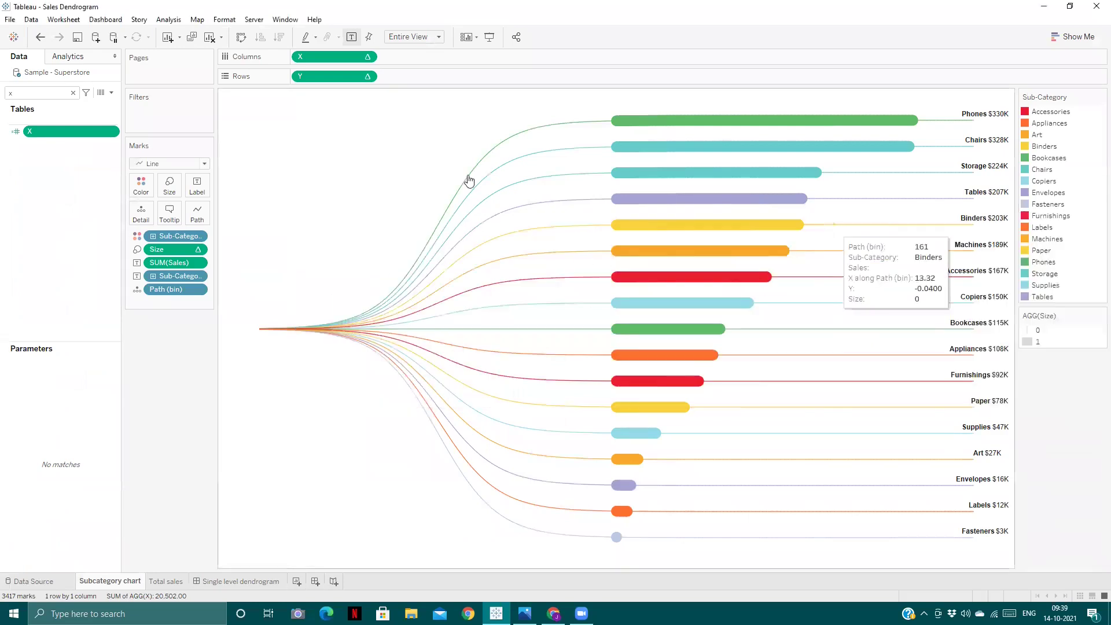
pyautogui.click(73, 92)
pyautogui.scroll(-2, 86, 300)
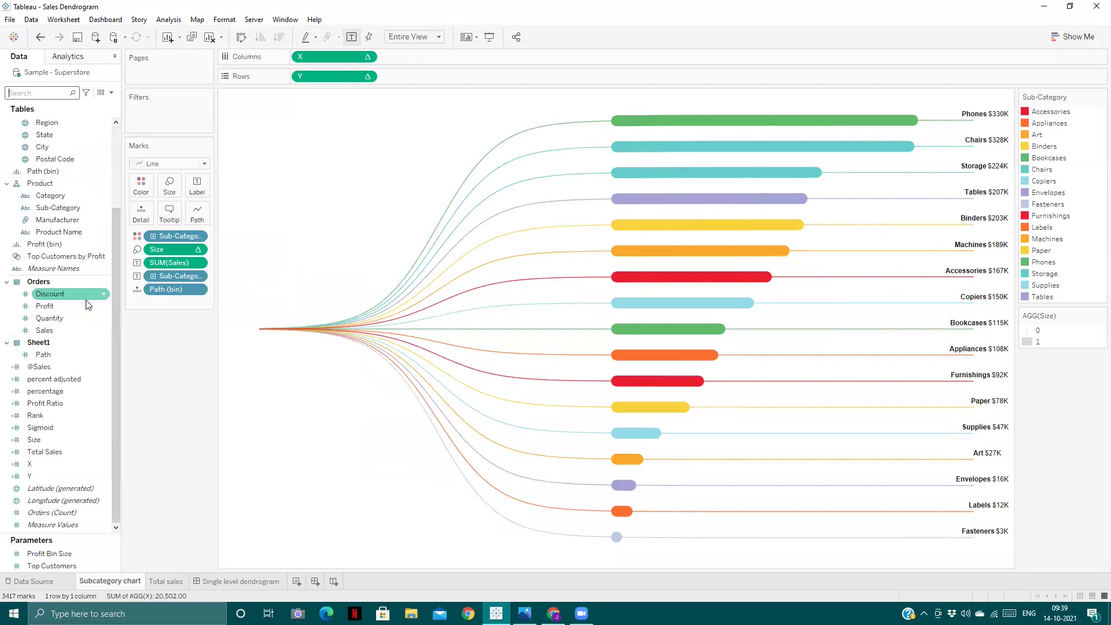
pyautogui.rightClick(102, 366)
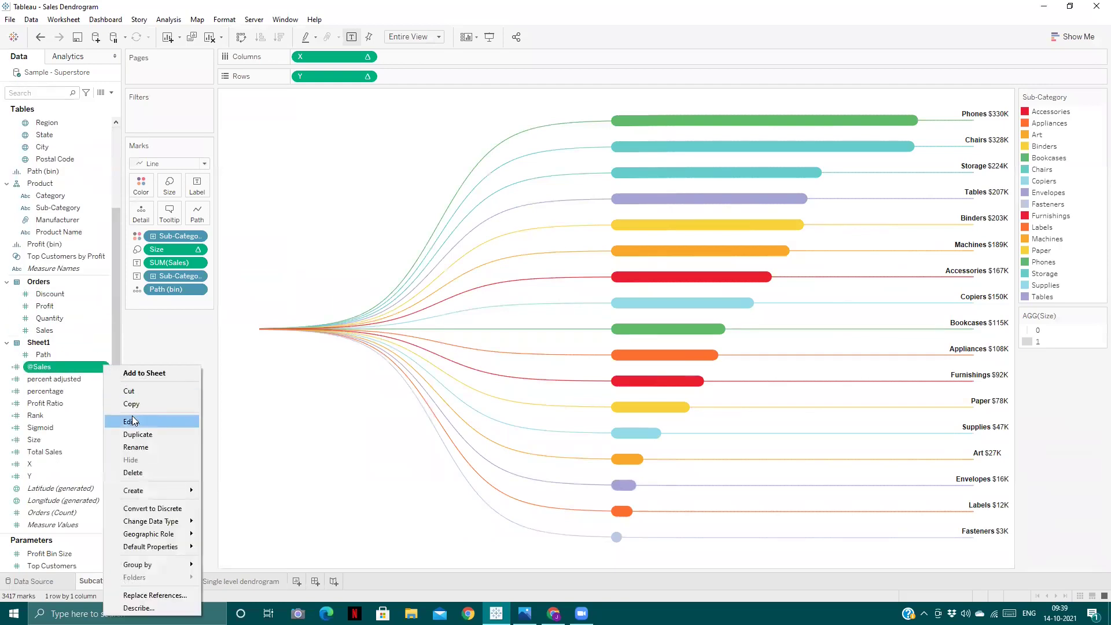
pyautogui.click(133, 420)
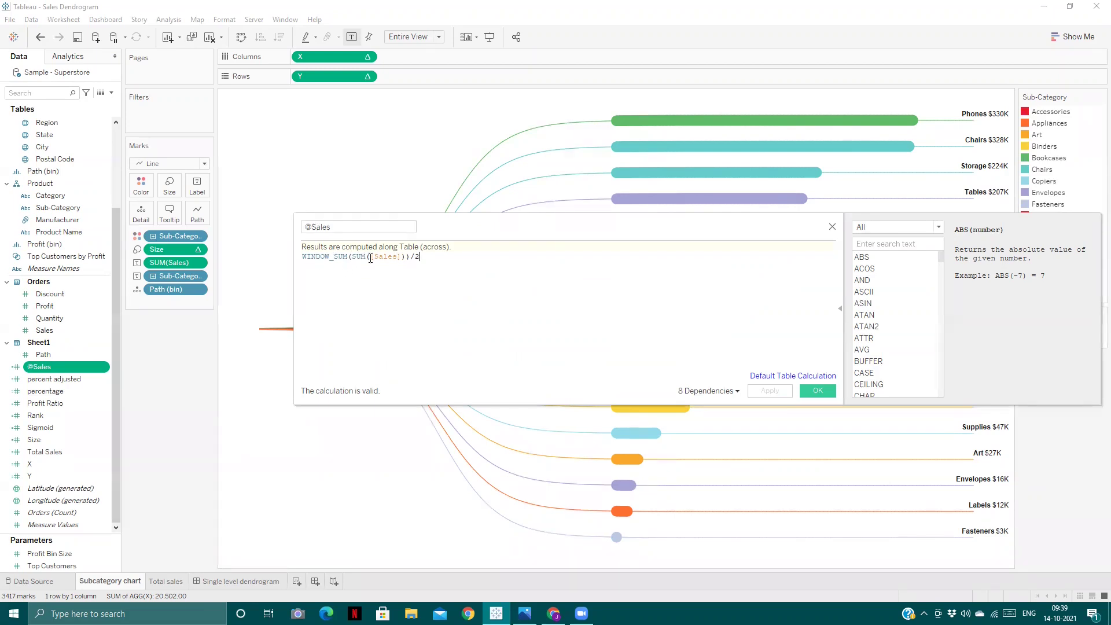
pyautogui.click(821, 391)
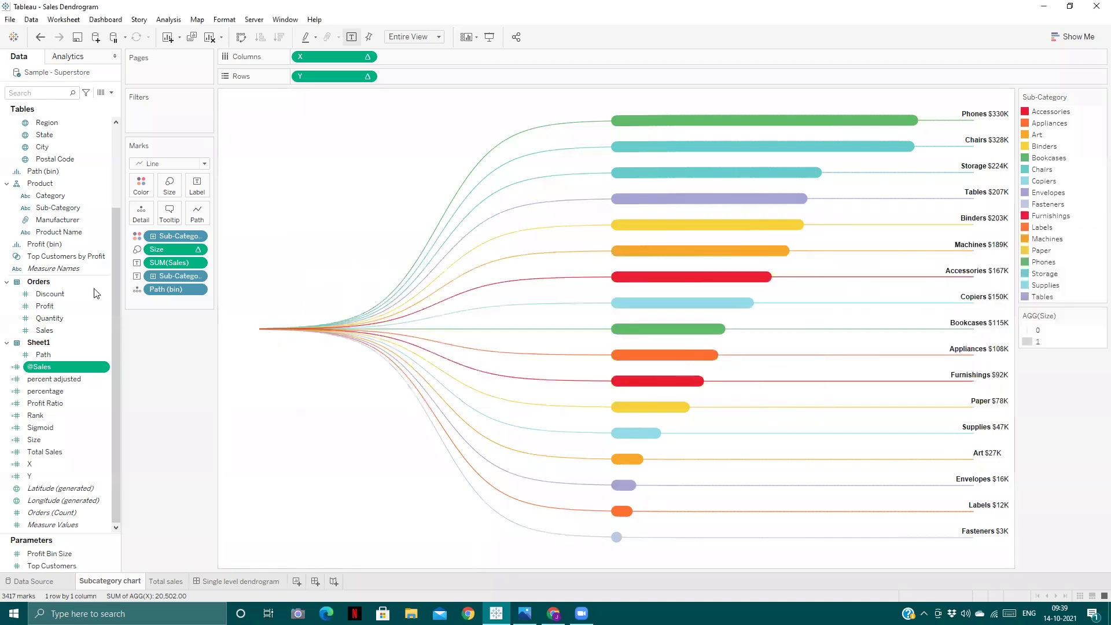
# - Review the formula of the calculated field percentage without changing it
pyautogui.rightClick(87, 379)
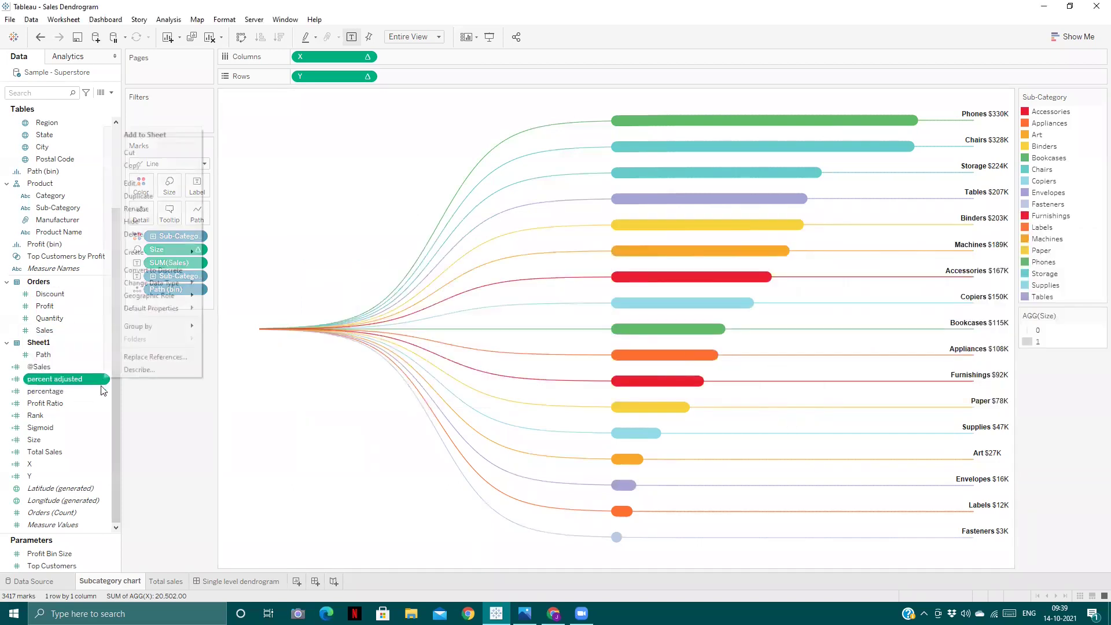
pyautogui.rightClick(103, 391)
pyautogui.click(131, 197)
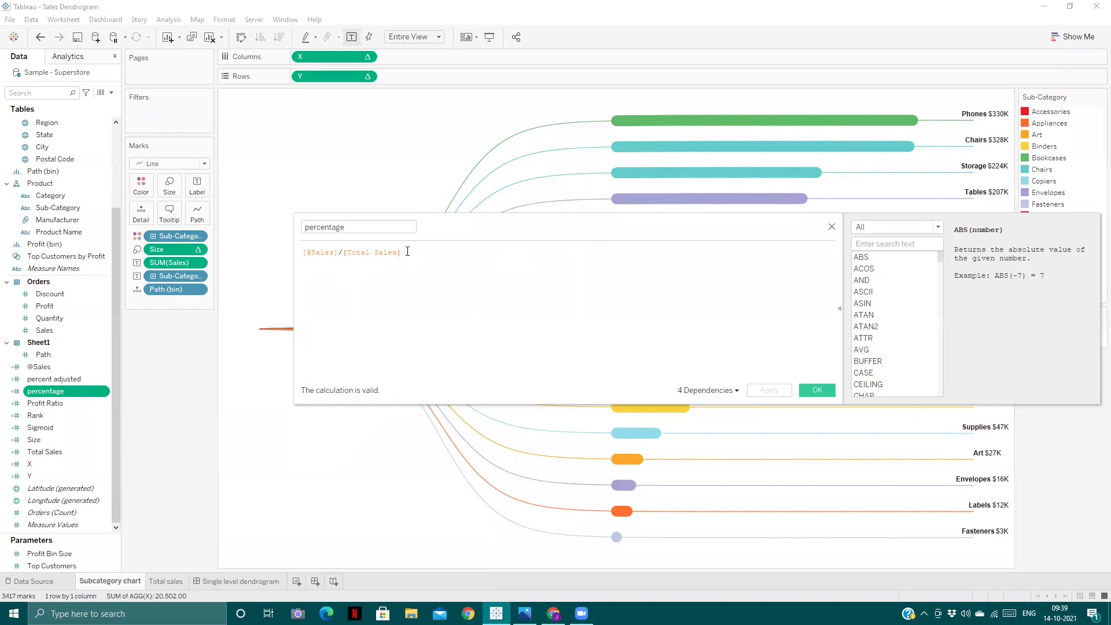
pyautogui.moveTo(615, 232); pyautogui.dragTo(594, 315)
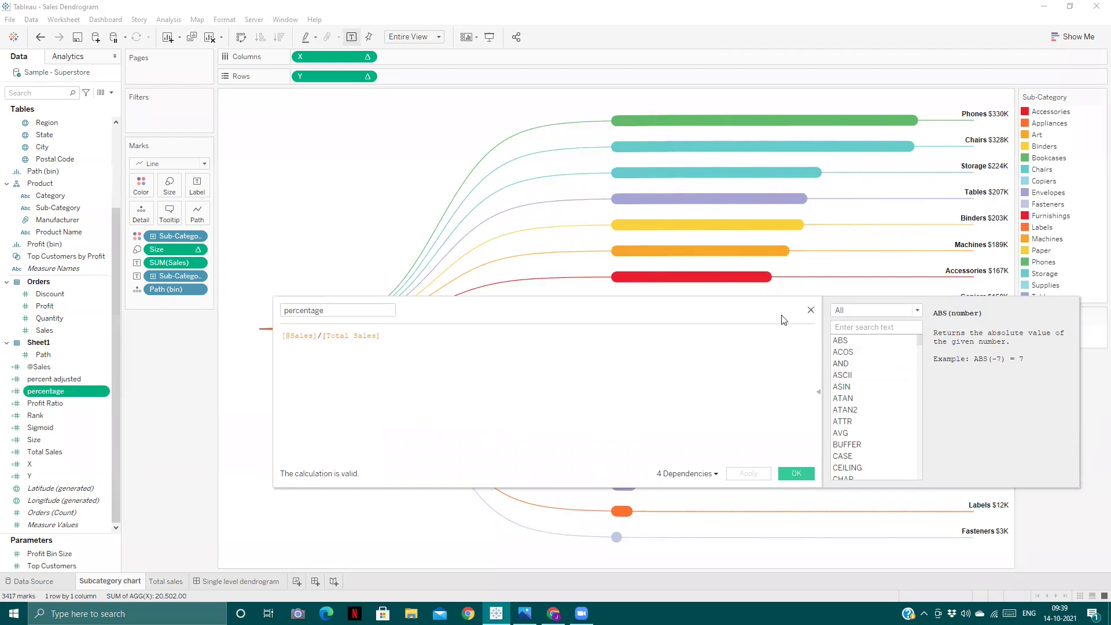
pyautogui.click(811, 310)
# - Review the formula of the calculated field percent adjusted and compare it with the Phones and Chairs bars
pyautogui.rightClick(106, 377)
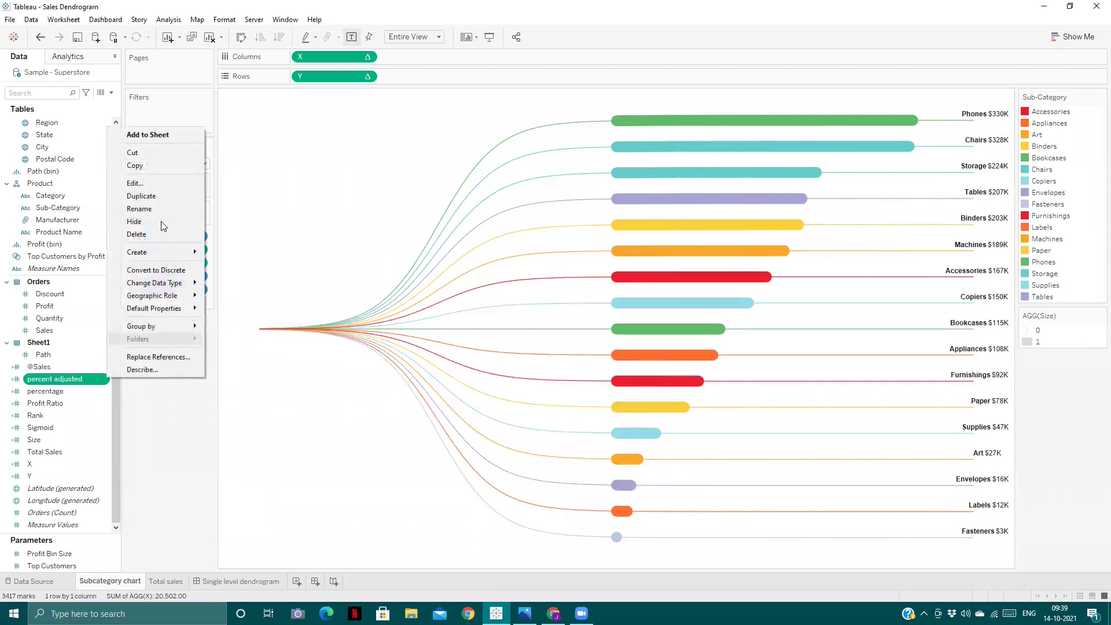
pyautogui.click(169, 179)
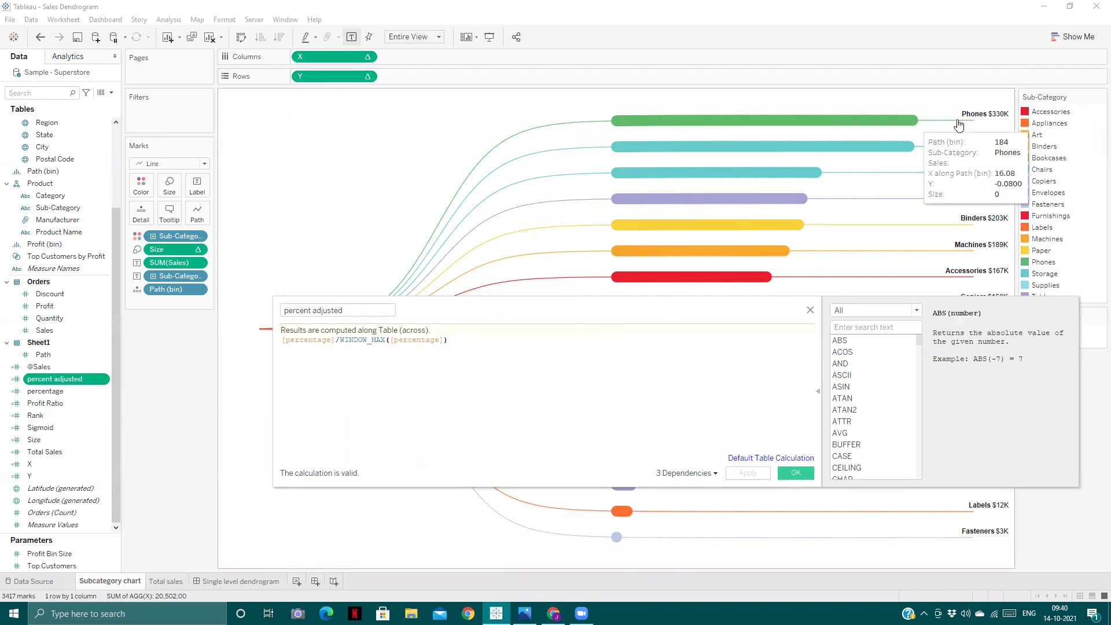
pyautogui.moveTo(924, 128)
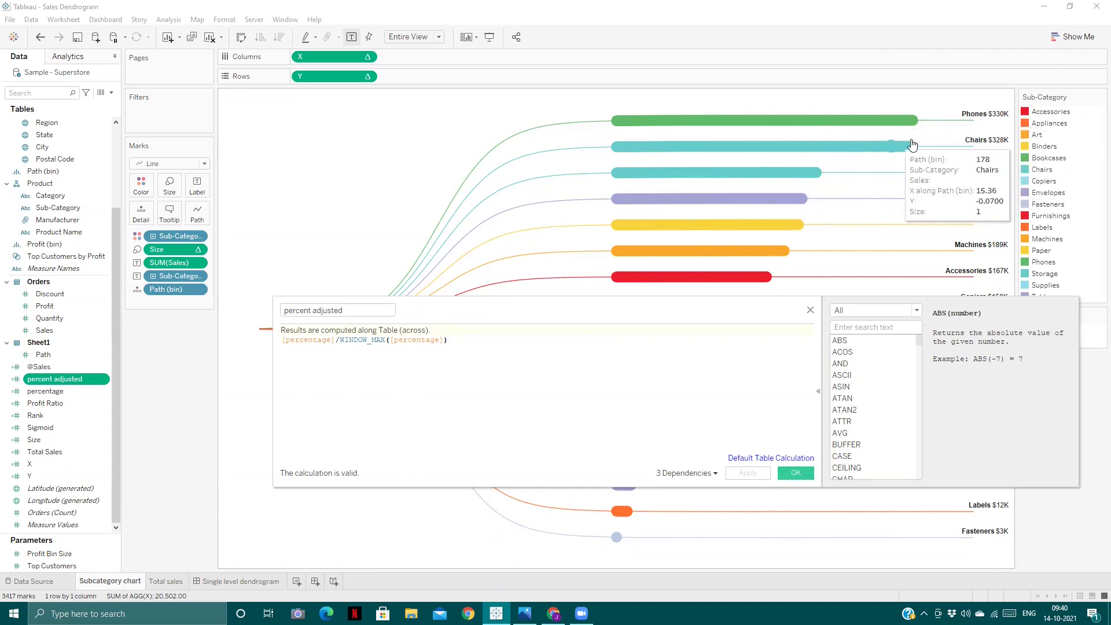
pyautogui.click(413, 365)
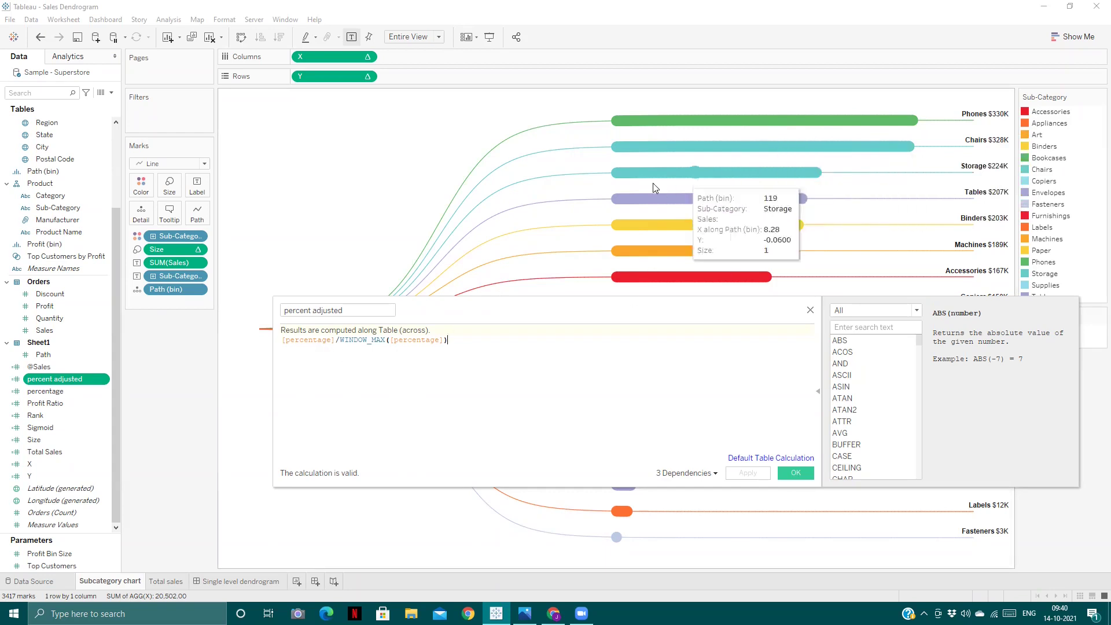
pyautogui.click(811, 310)
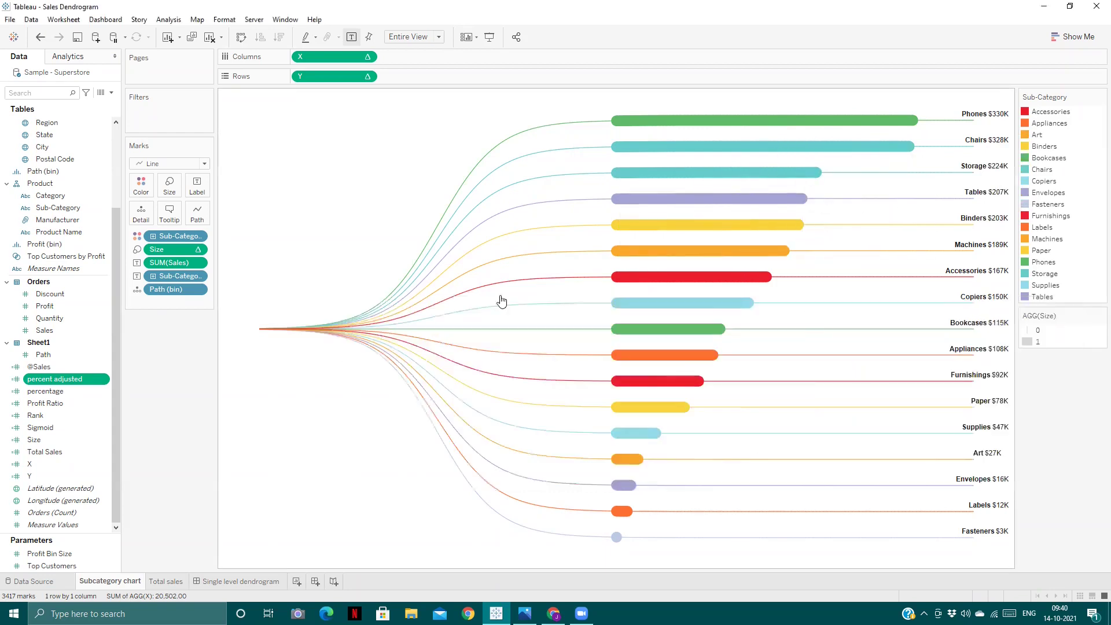
# - Review the formula of the calculated field Sigmoid without changing it
pyautogui.rightClick(102, 428)
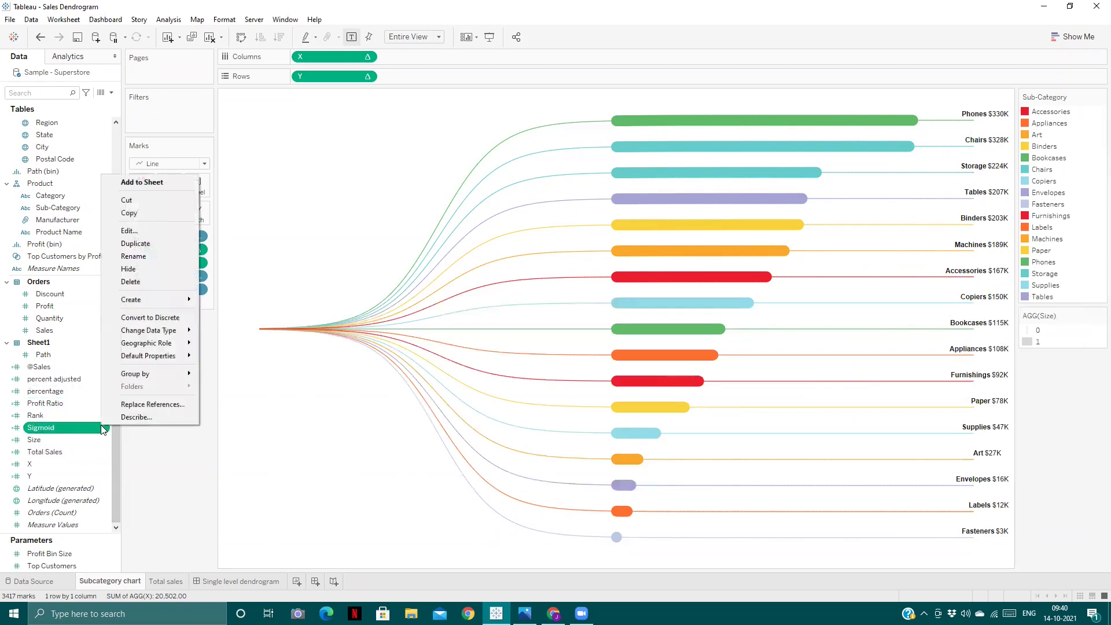
pyautogui.click(131, 231)
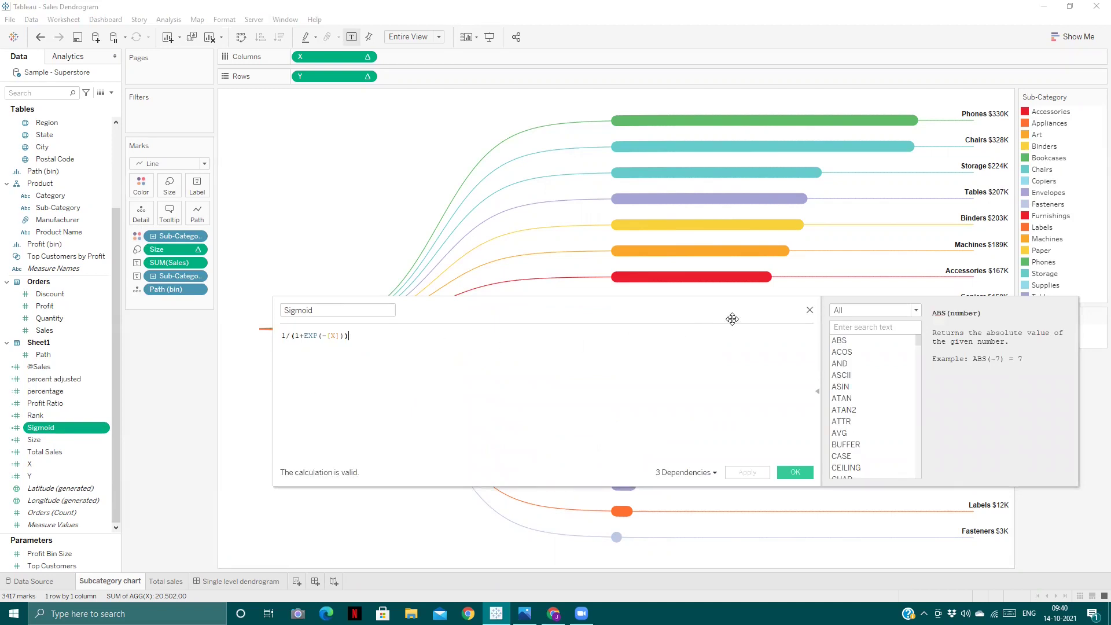
pyautogui.click(809, 312)
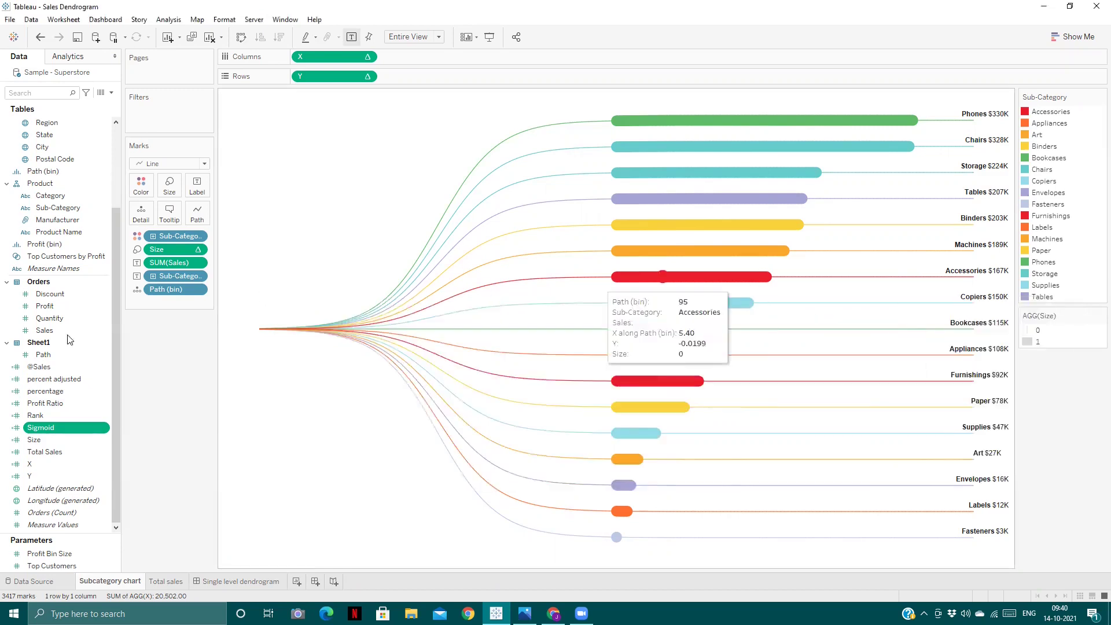
# - Review the formula of the calculated field Y and the table calculation options available for Y on Rows
pyautogui.rightClick(106, 473)
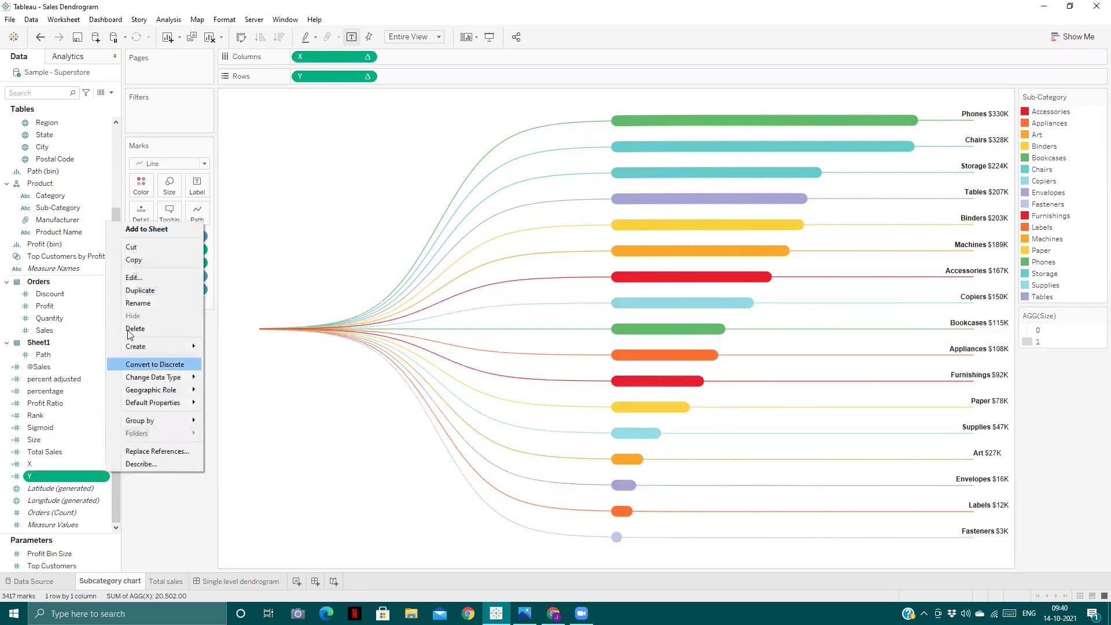
pyautogui.click(139, 279)
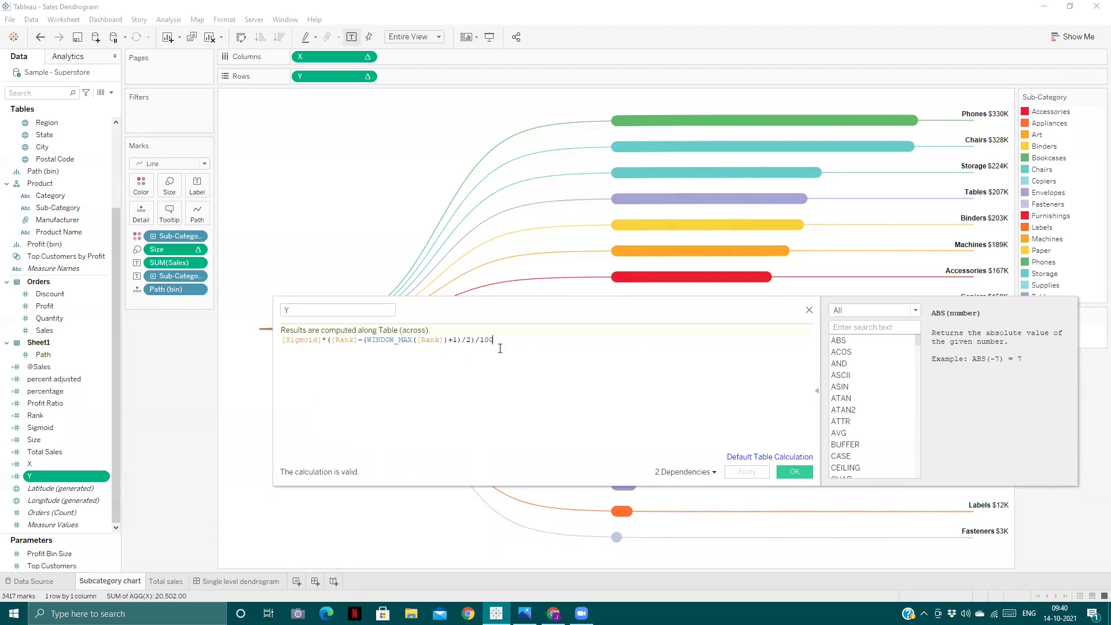
pyautogui.click(809, 311)
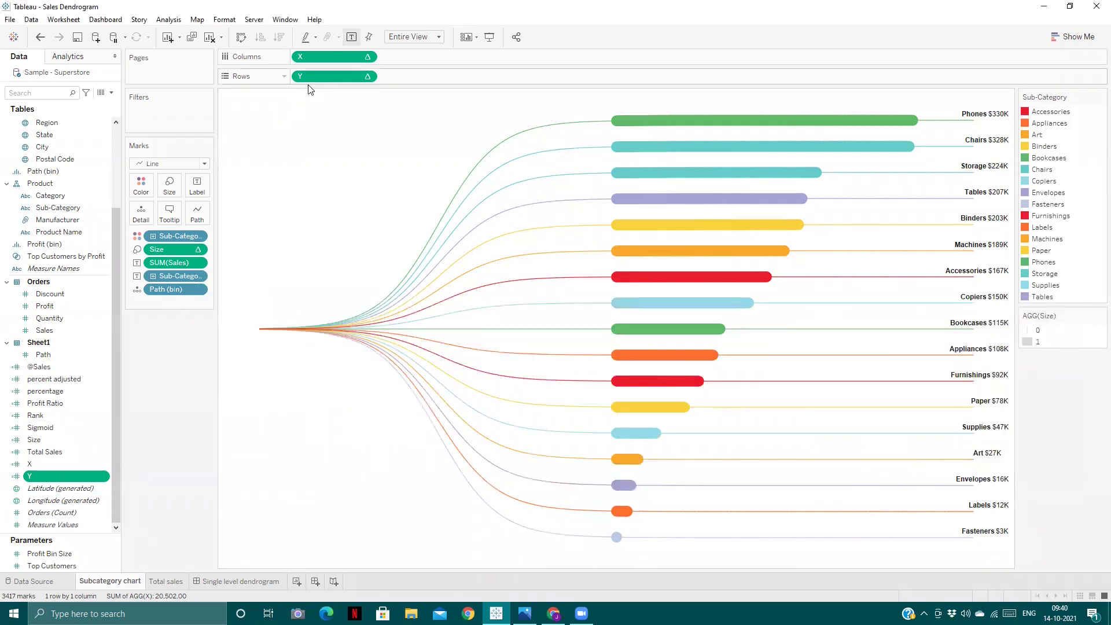
pyautogui.click(368, 77)
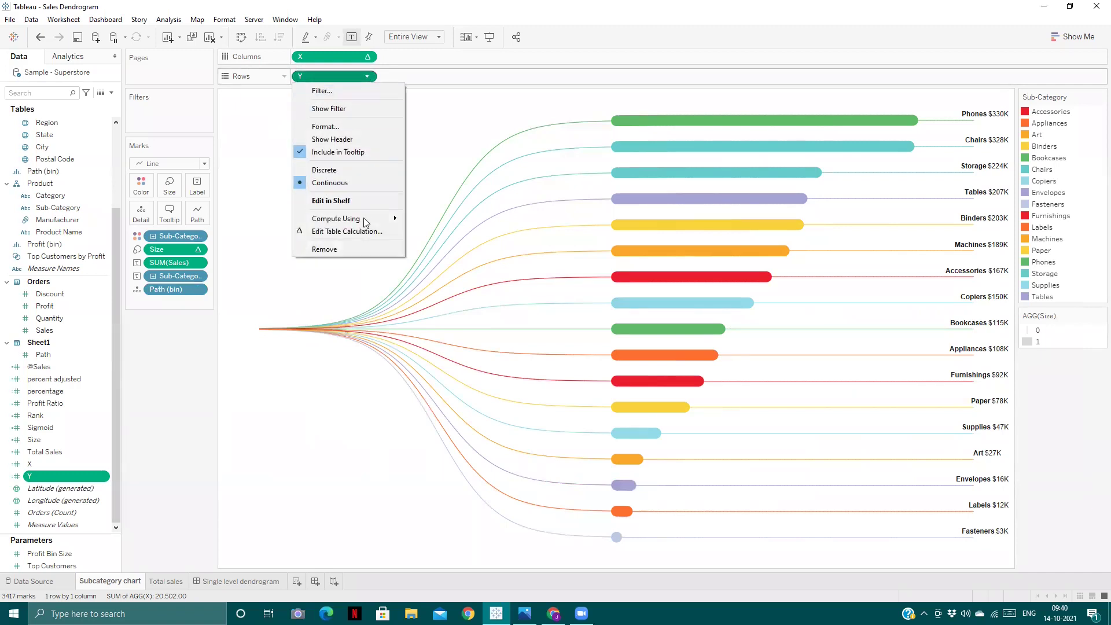
pyautogui.click(208, 339)
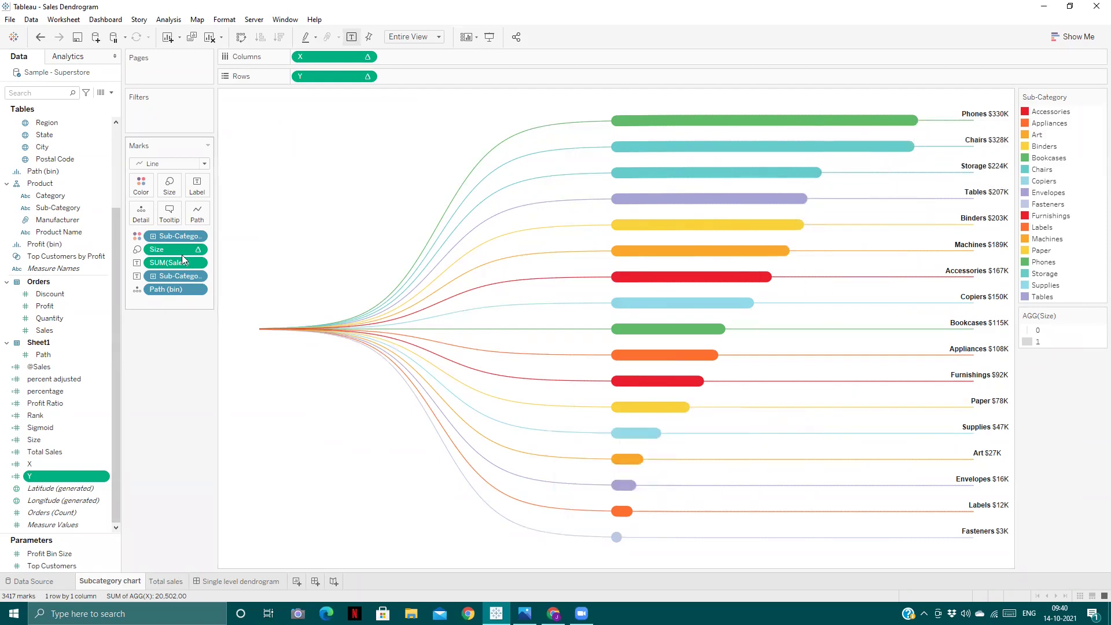
# - Review the IF condition in the calculated field Size that controls the bar thickness
pyautogui.click(98, 441)
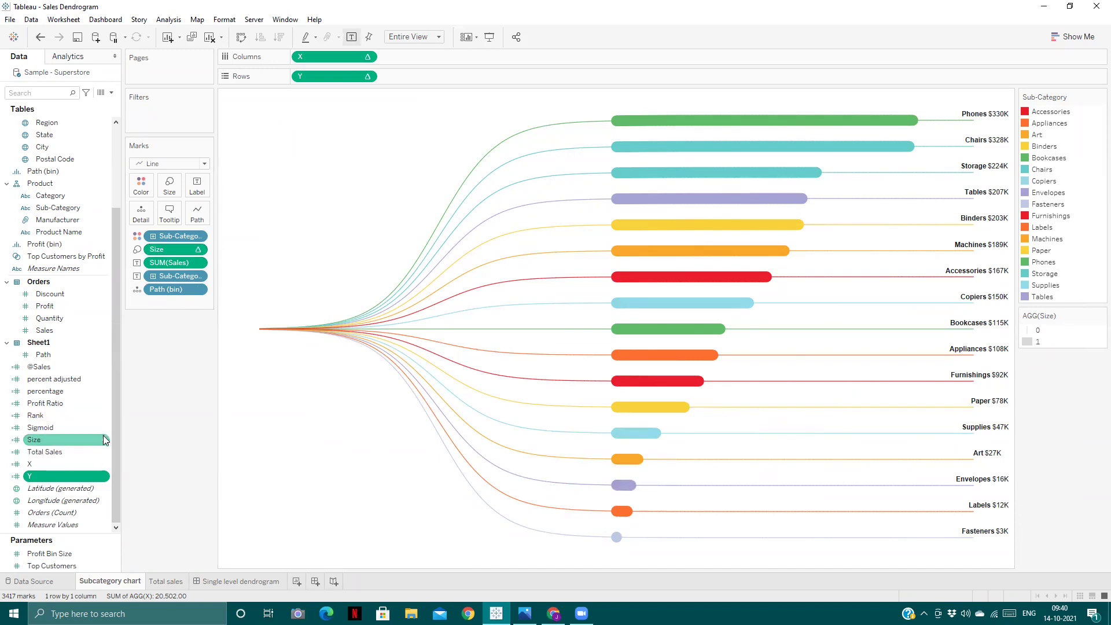
pyautogui.rightClick(100, 441)
pyautogui.click(132, 241)
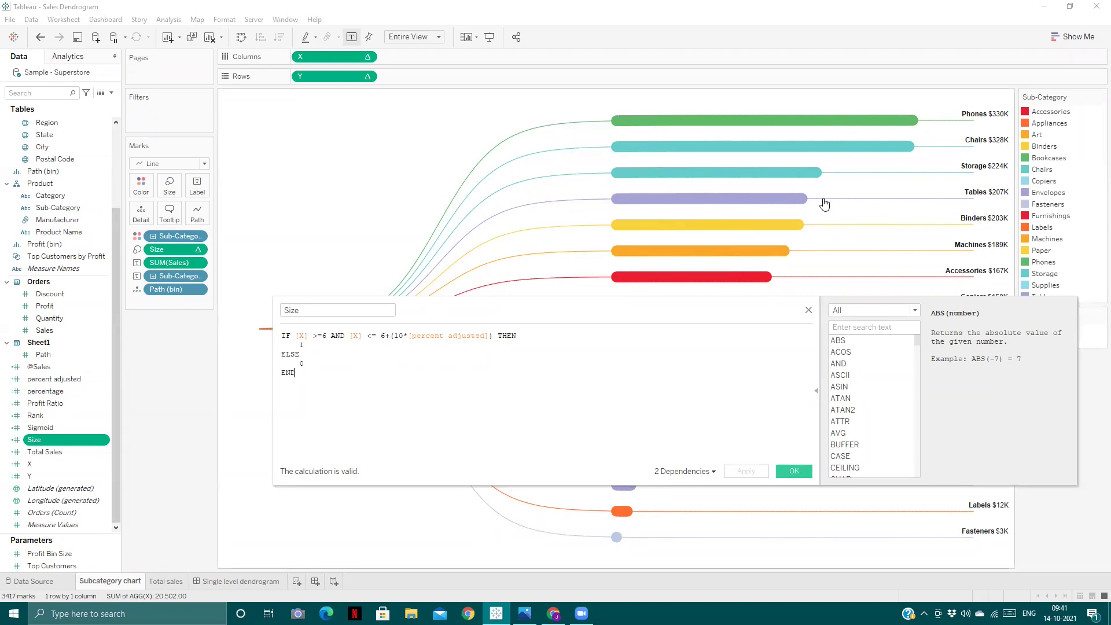
pyautogui.click(810, 311)
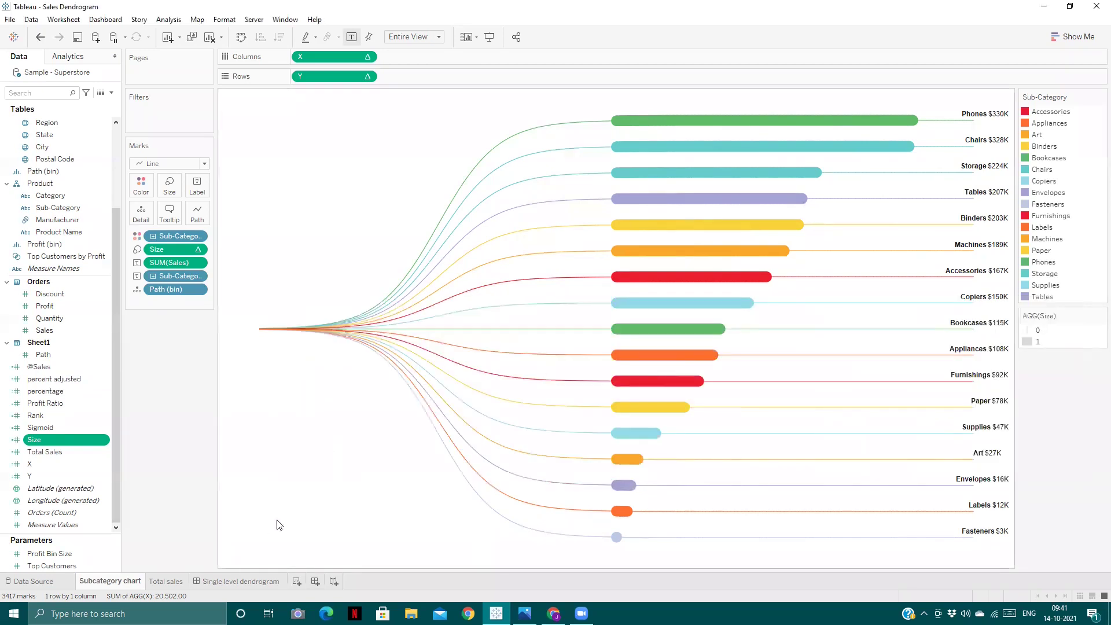
# - View the Single level dendrogram dashboard, check the Multilevel dendrogram chart image in Photos, and return to Tableau
pyautogui.click(242, 582)
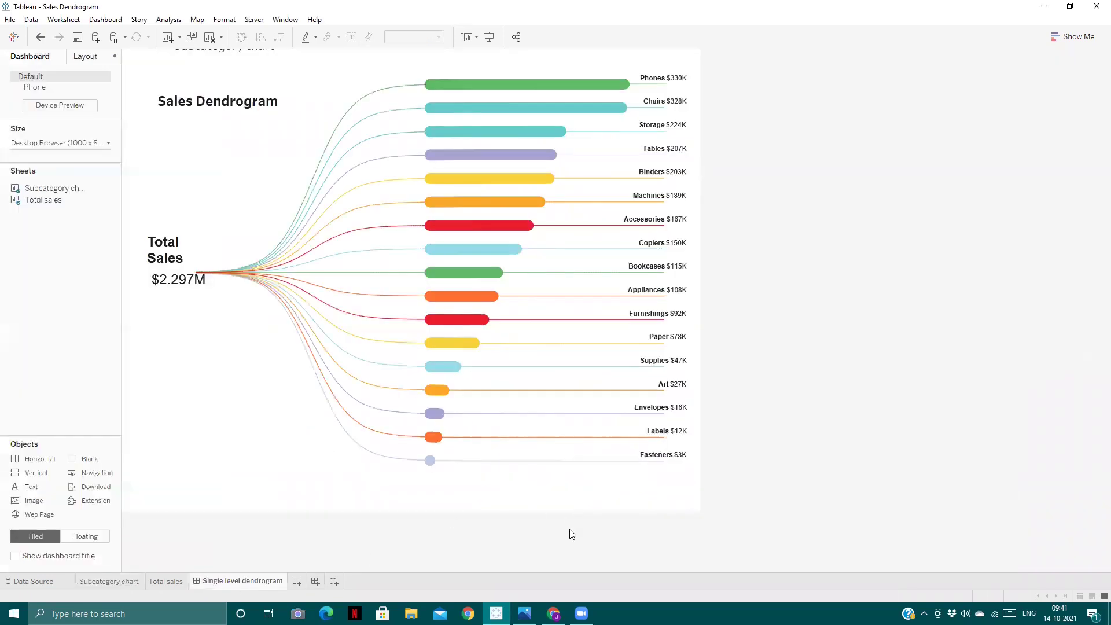
pyautogui.click(524, 614)
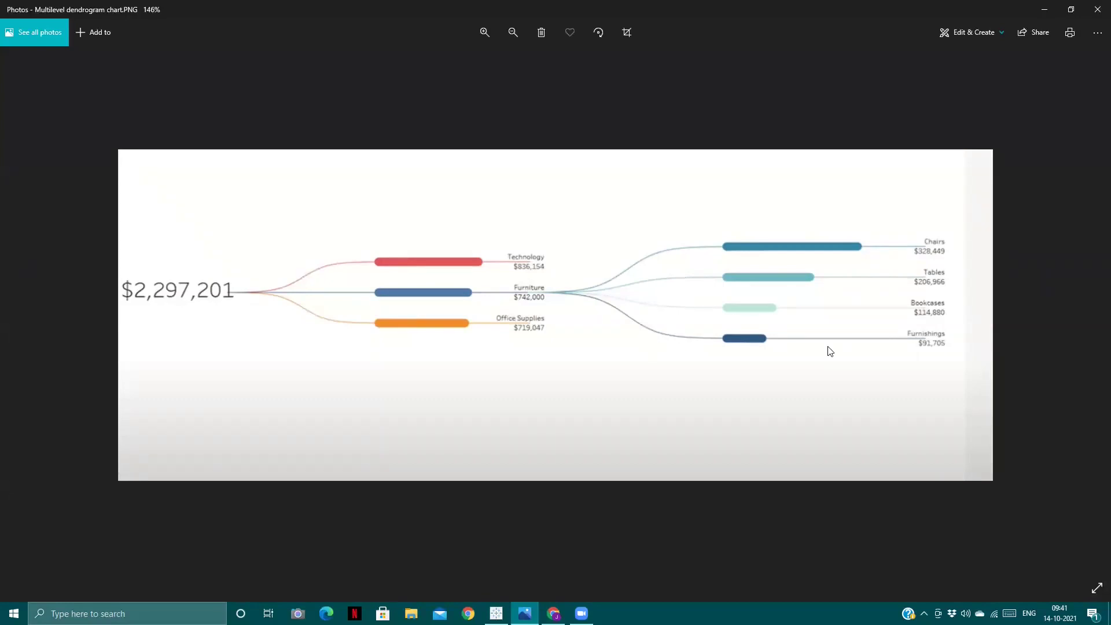
pyautogui.click(525, 611)
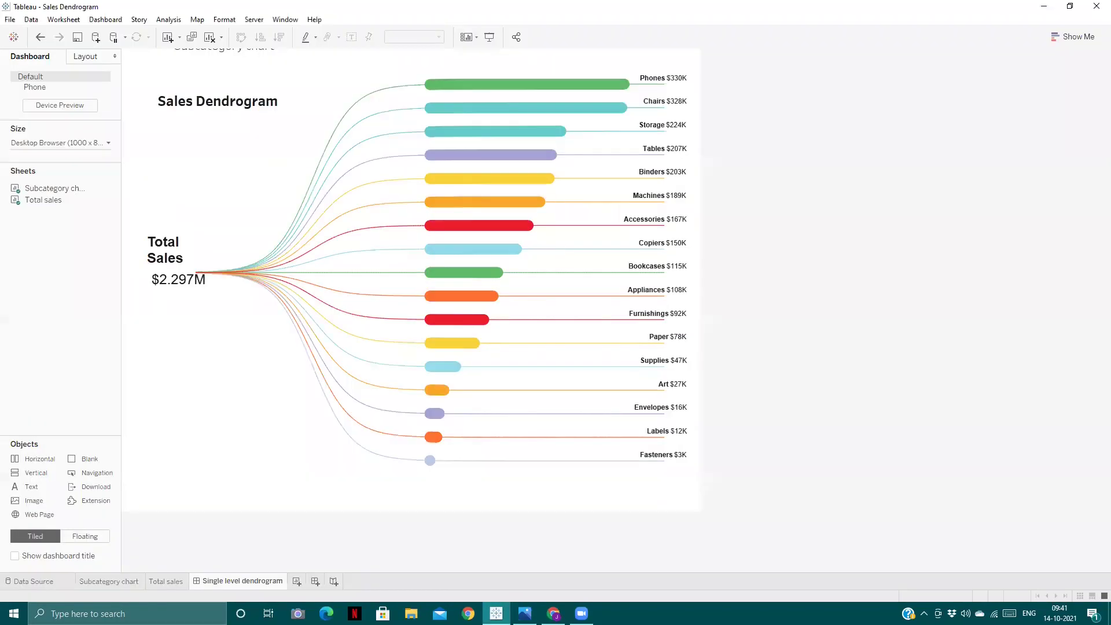
# - Duplicate the Subcategory chart worksheet and rename the copy as Categorychart
pyautogui.click(103, 581)
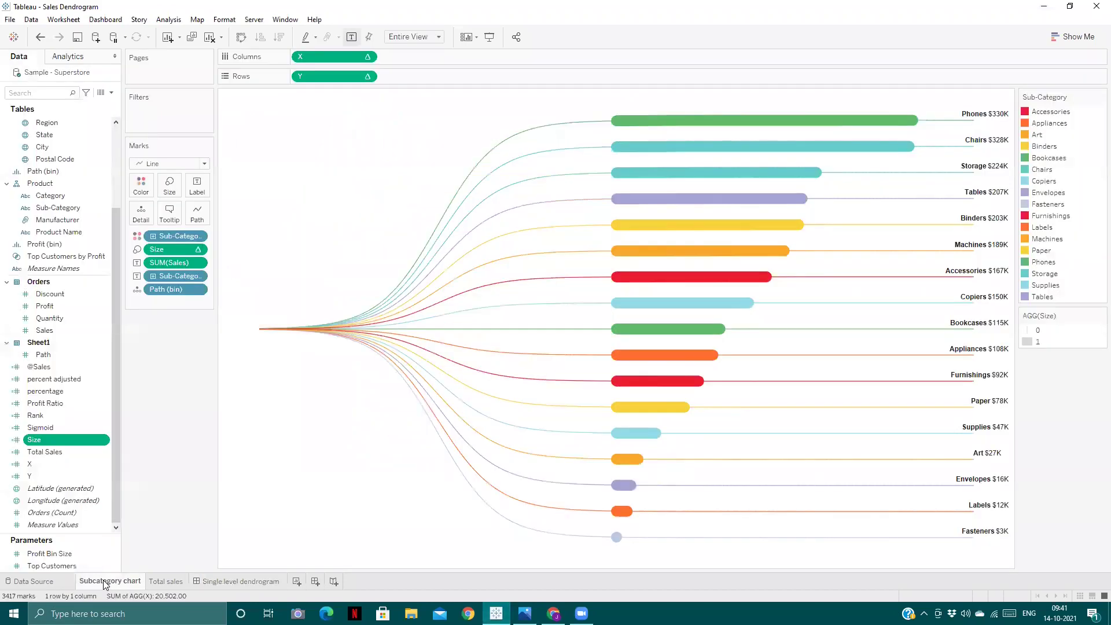
pyautogui.rightClick(105, 583)
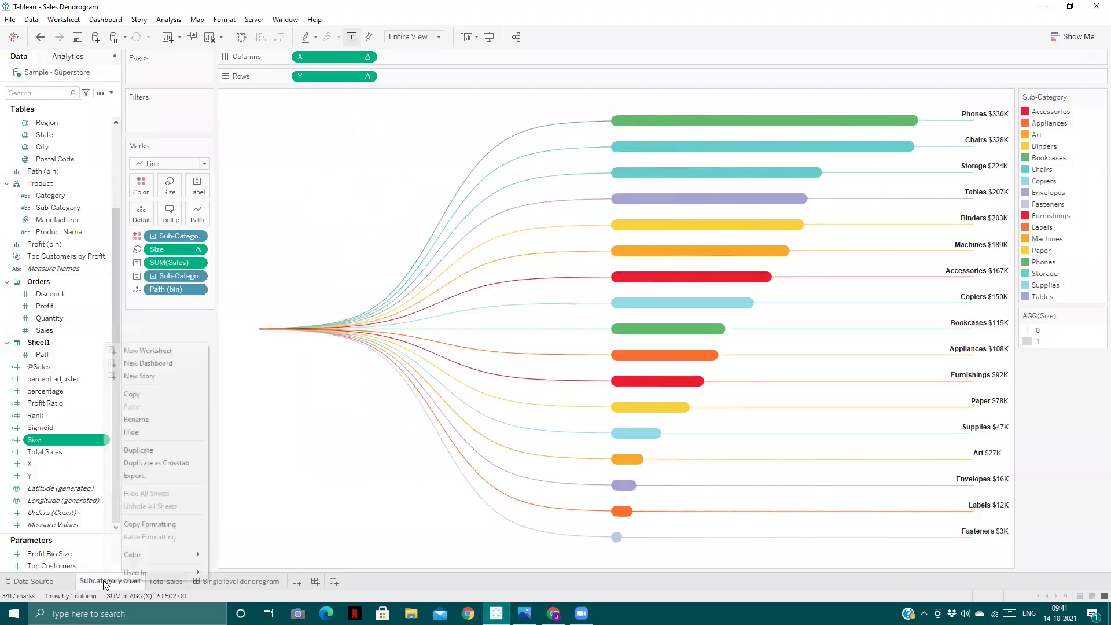
pyautogui.click(145, 450)
pyautogui.doubleClick(214, 582)
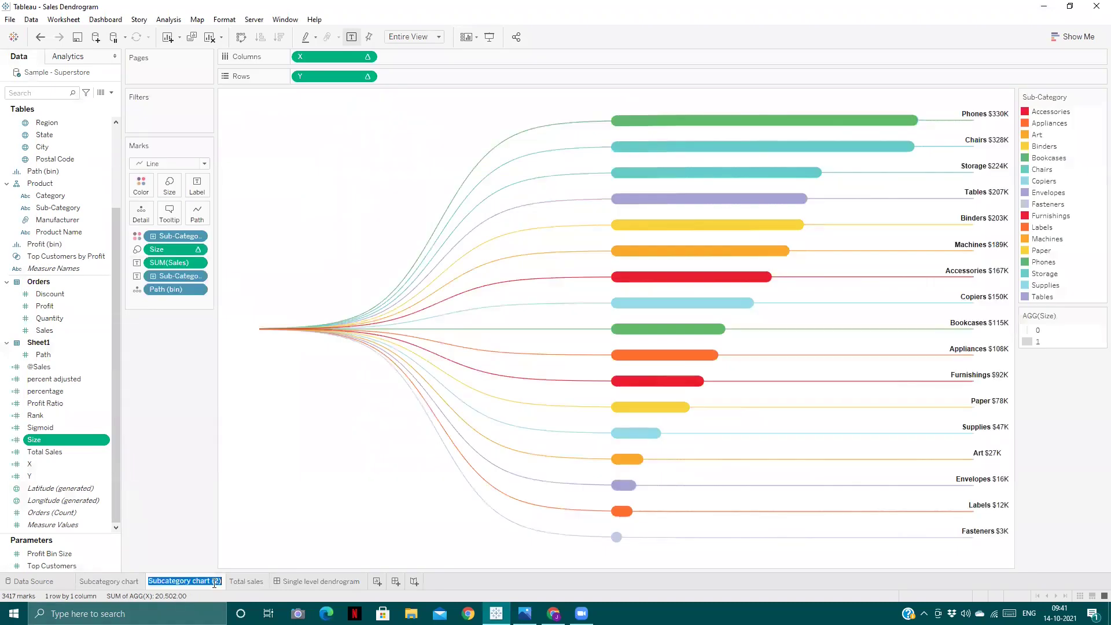
pyautogui.press('BackSpace')
pyautogui.press('Return')
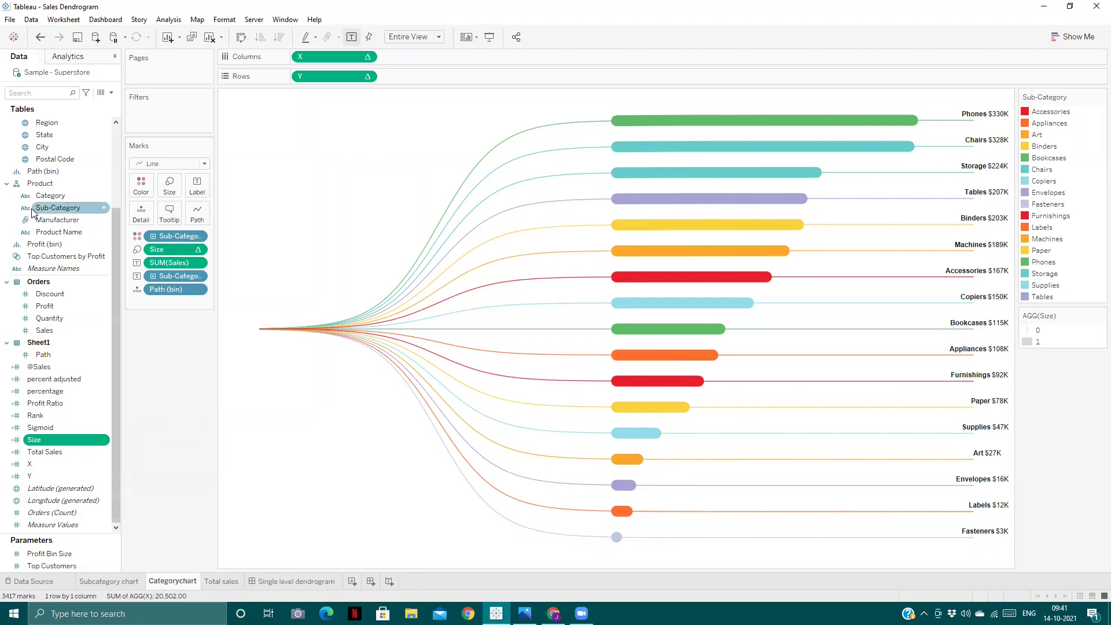
# - Replace Sub-Category with Category for both the color and the label of the marks
pyautogui.moveTo(50, 196); pyautogui.dragTo(165, 236)
pyautogui.moveTo(67, 198); pyautogui.dragTo(174, 275)
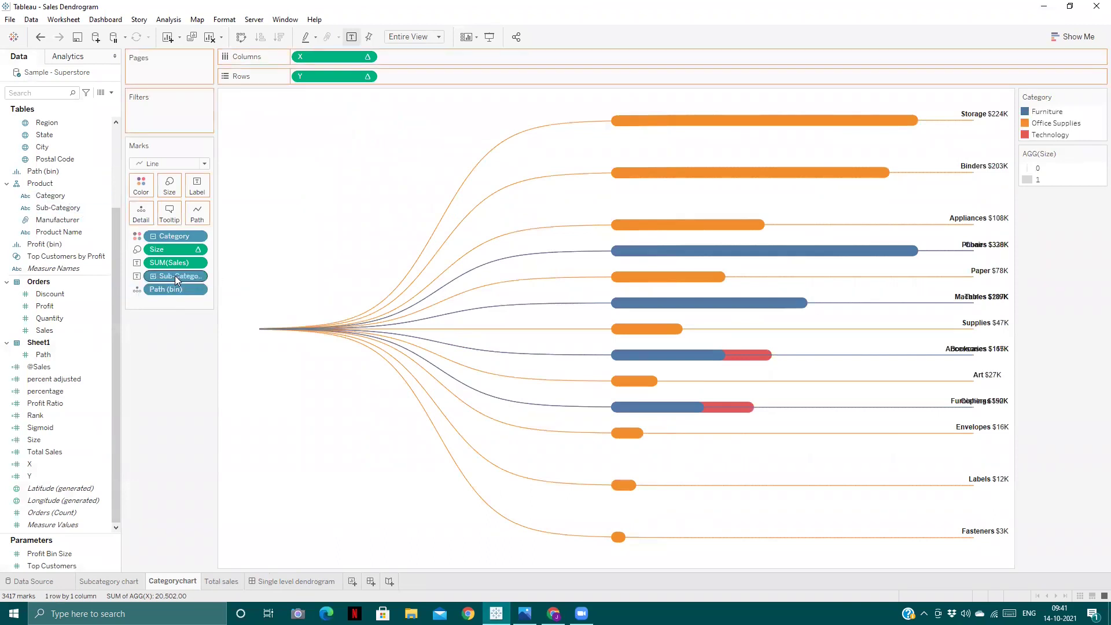
# - In the table calculation for Size, compute the nested percent adjusted calculation using both Path (bin) and Category
pyautogui.click(198, 250)
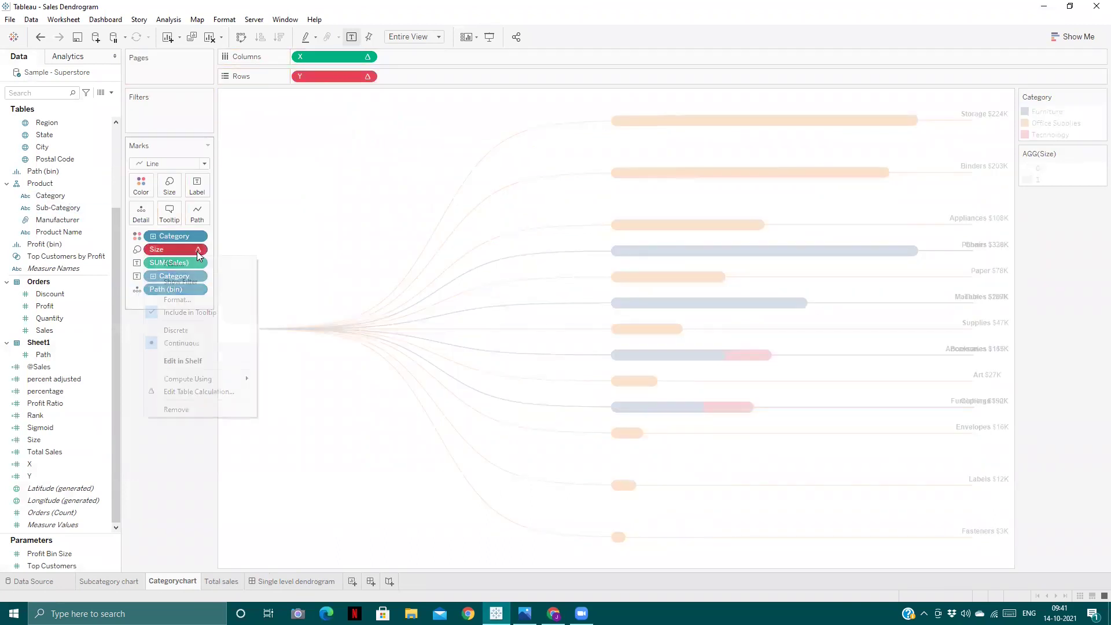
pyautogui.click(216, 390)
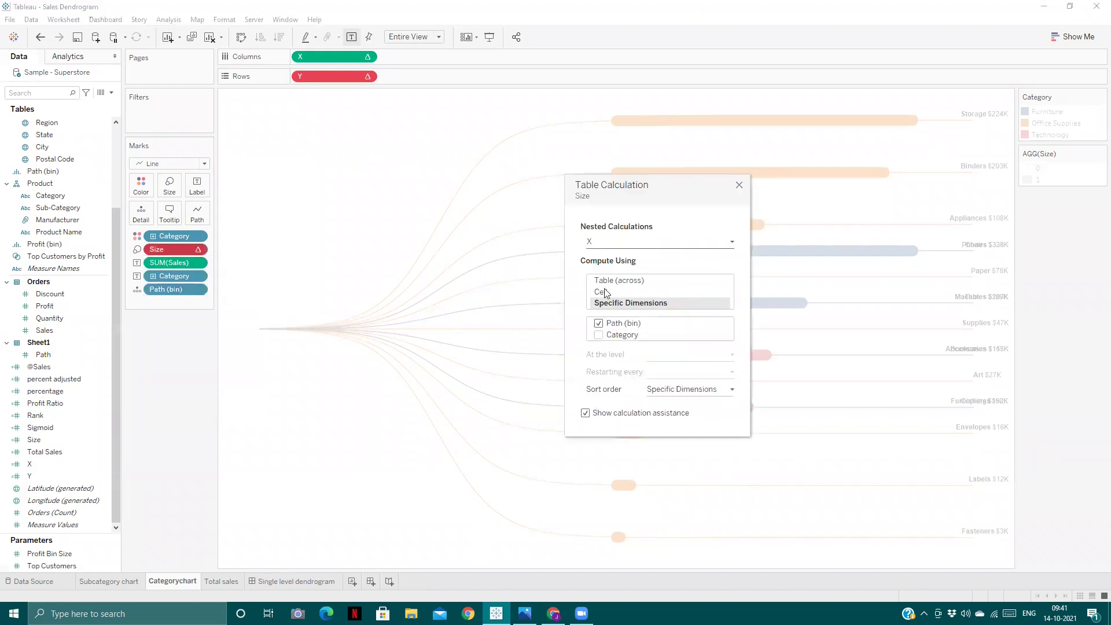
pyautogui.click(610, 243)
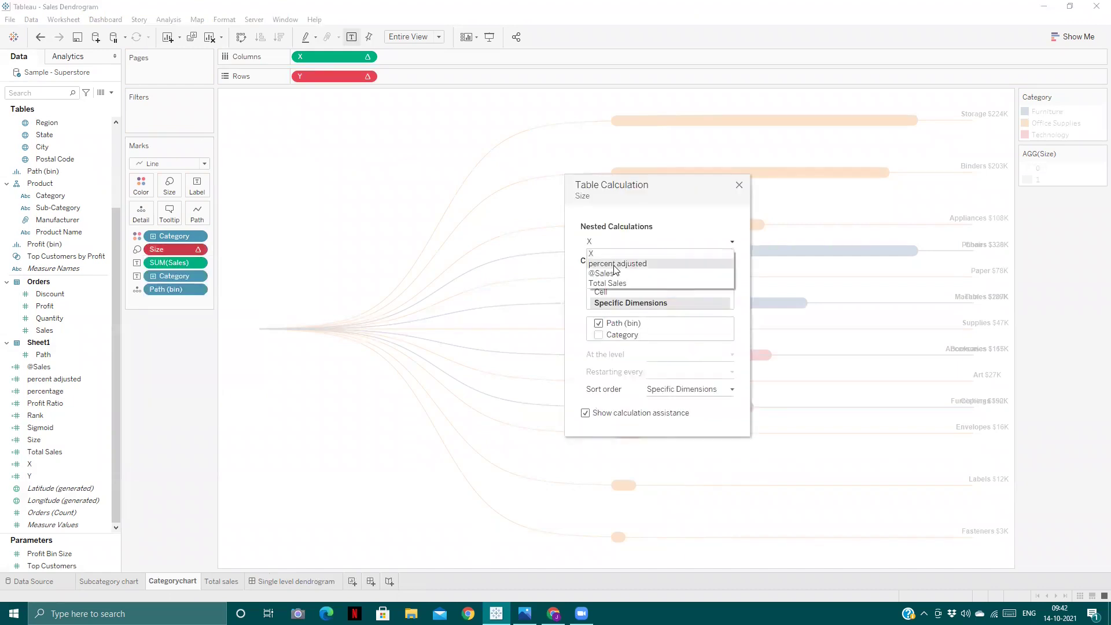
pyautogui.click(615, 264)
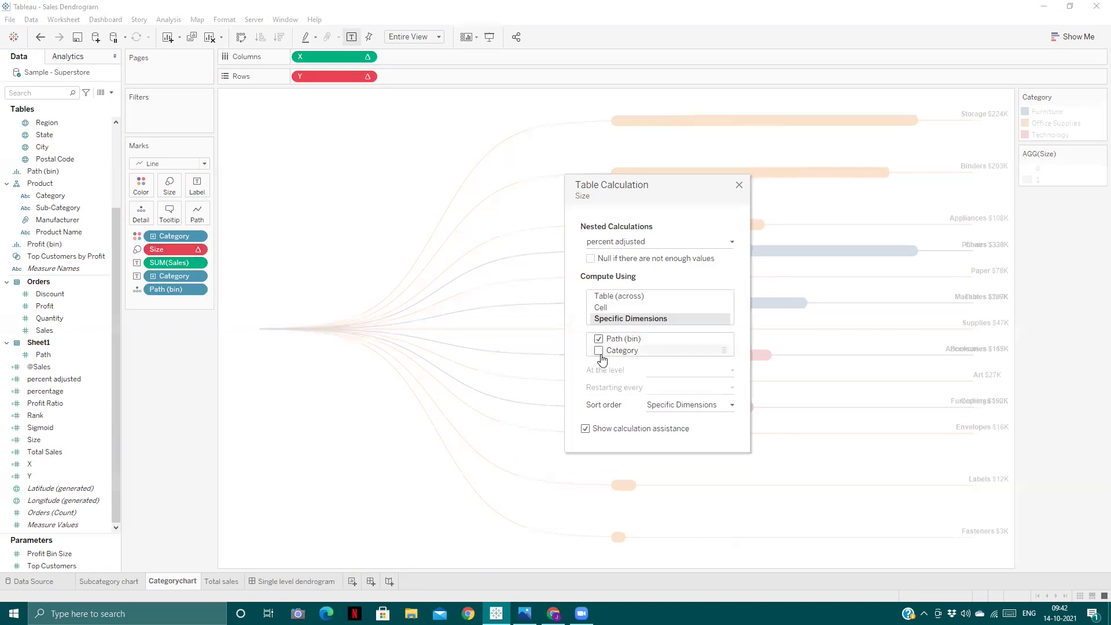
pyautogui.click(599, 351)
# - Compute the nested Total Sales calculation of Size using Path (bin) and Category, and close the table calculation settings
pyautogui.click(618, 242)
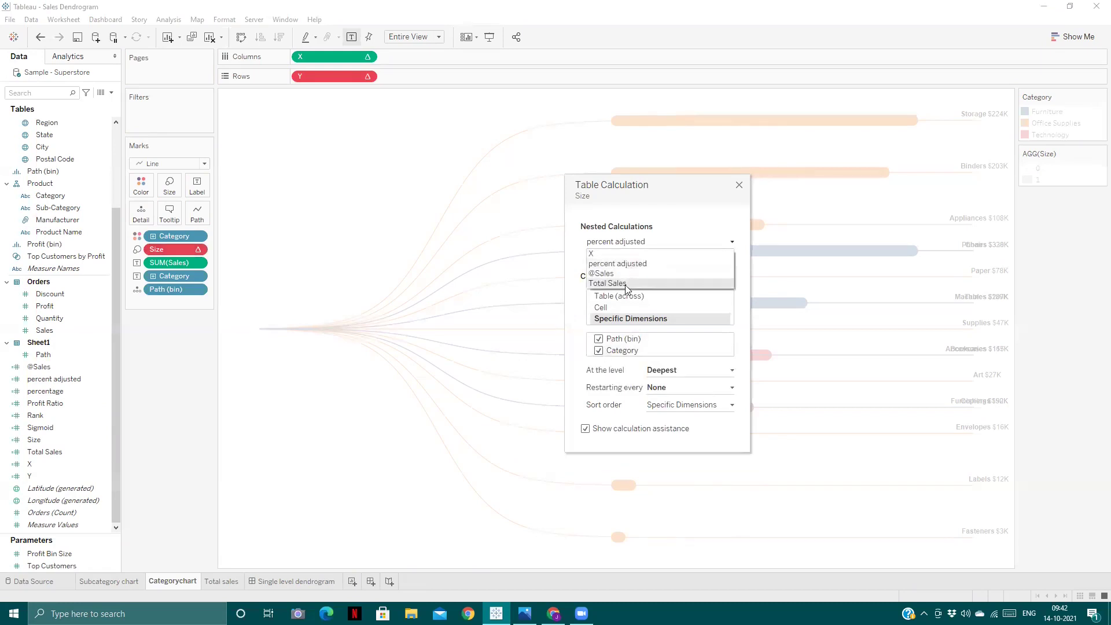
pyautogui.click(625, 284)
pyautogui.click(598, 352)
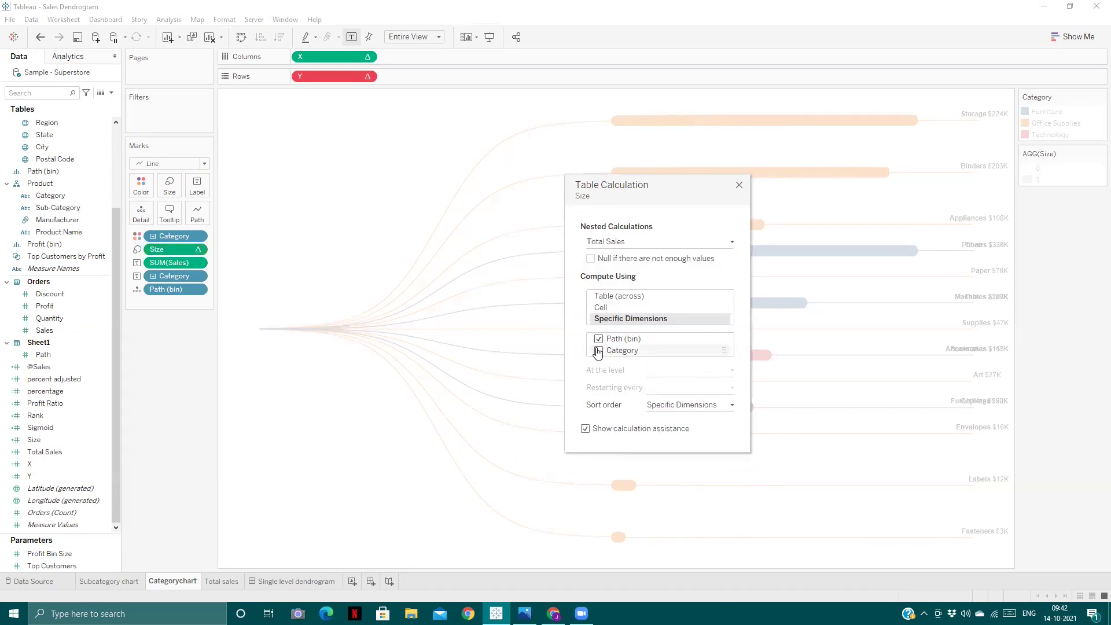
pyautogui.click(598, 352)
pyautogui.click(739, 186)
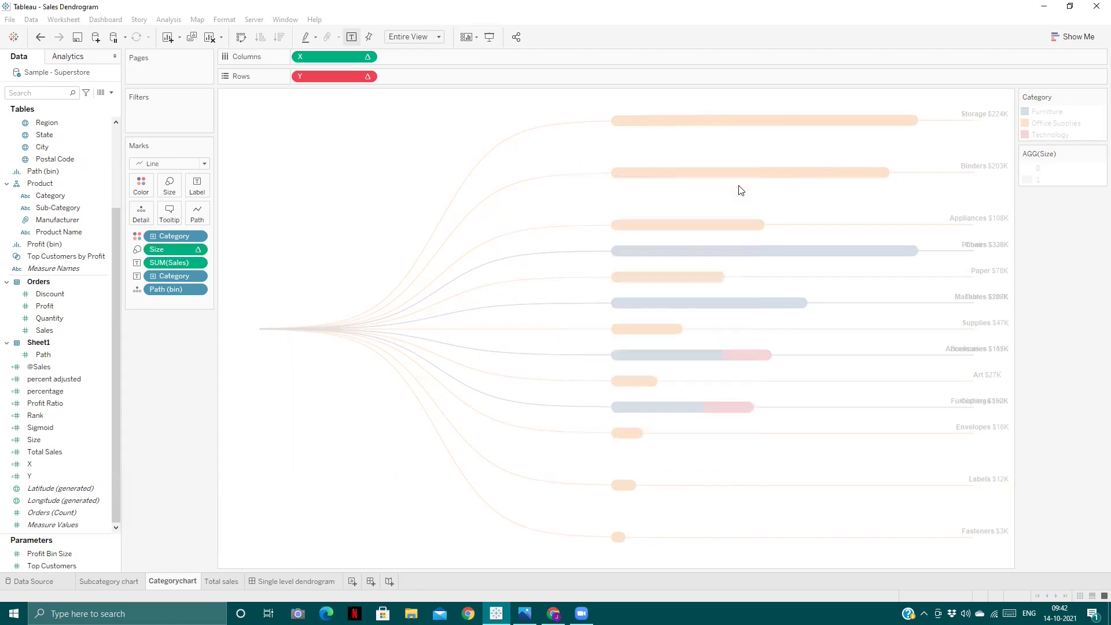
# - In the table calculation for Y, replace Sub-Category with Category and Path (bin) as the dimensions used for Y
pyautogui.click(367, 75)
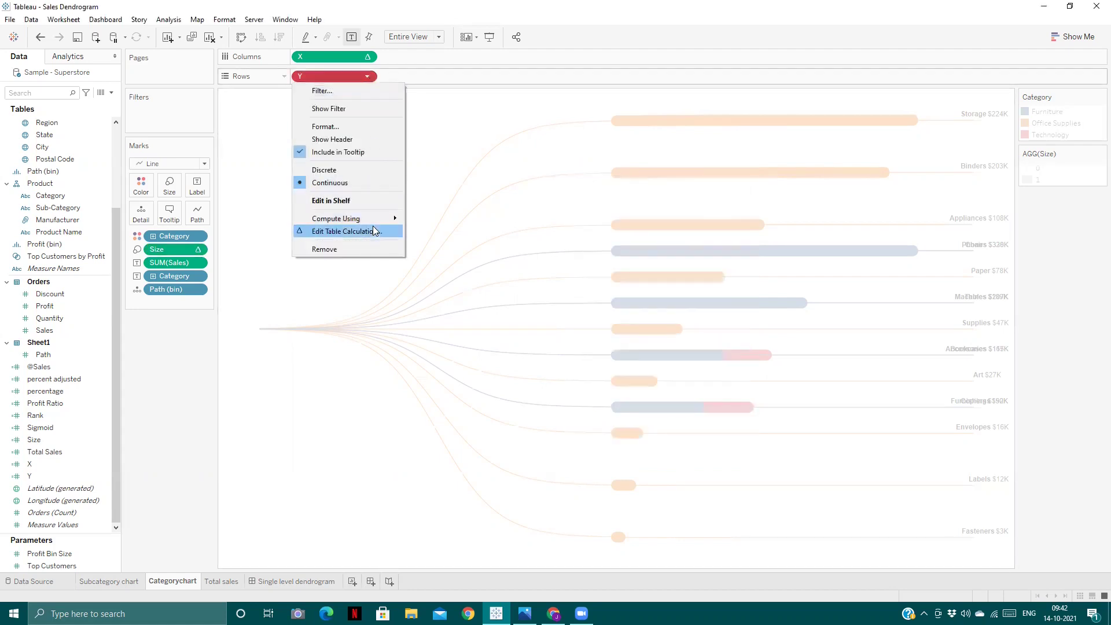
pyautogui.click(371, 230)
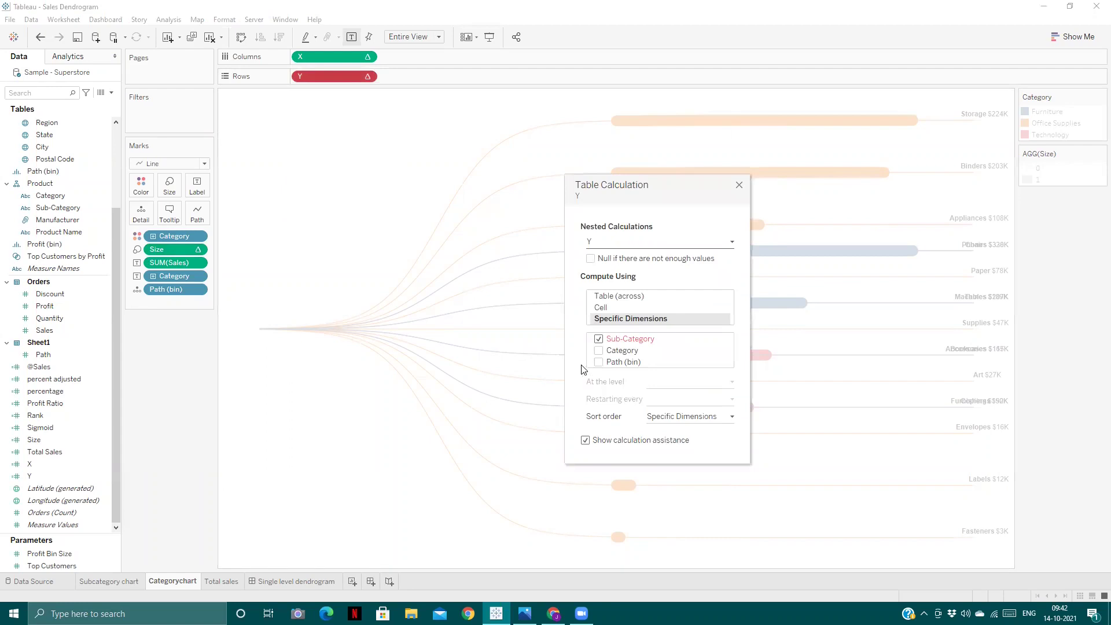
pyautogui.click(602, 247)
pyautogui.click(601, 243)
pyautogui.click(599, 340)
pyautogui.click(599, 339)
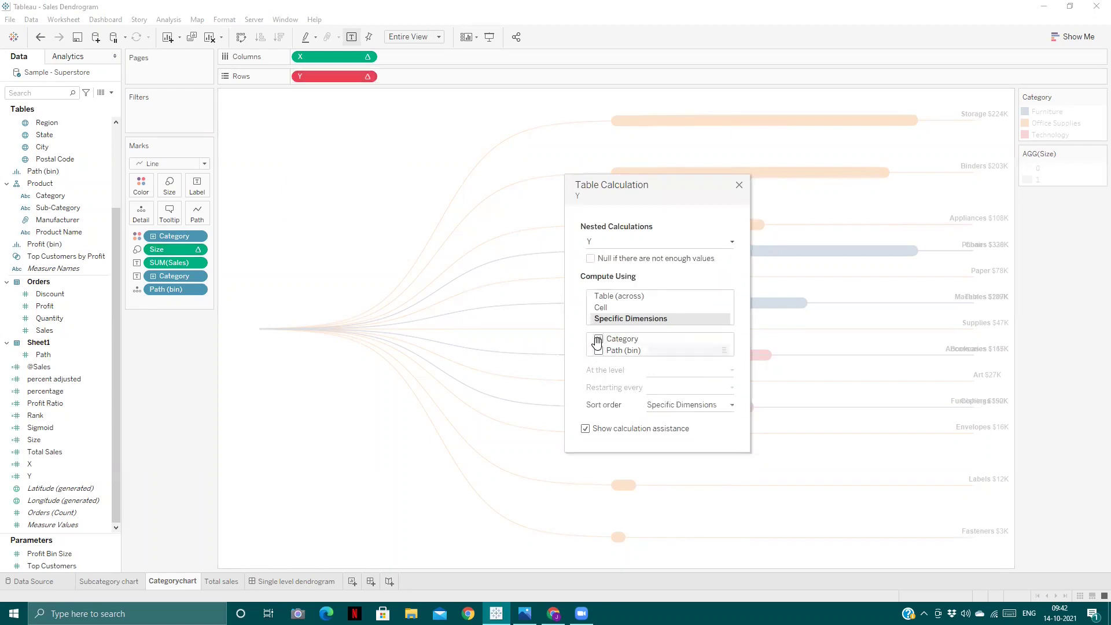
pyautogui.click(599, 350)
pyautogui.click(612, 243)
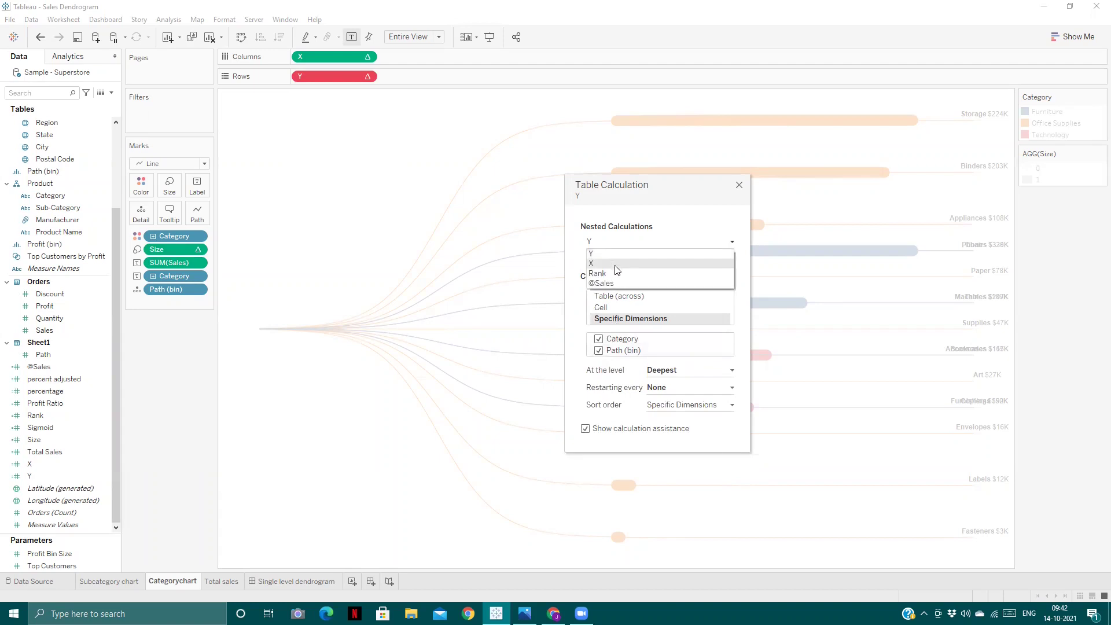
pyautogui.click(616, 263)
pyautogui.click(623, 243)
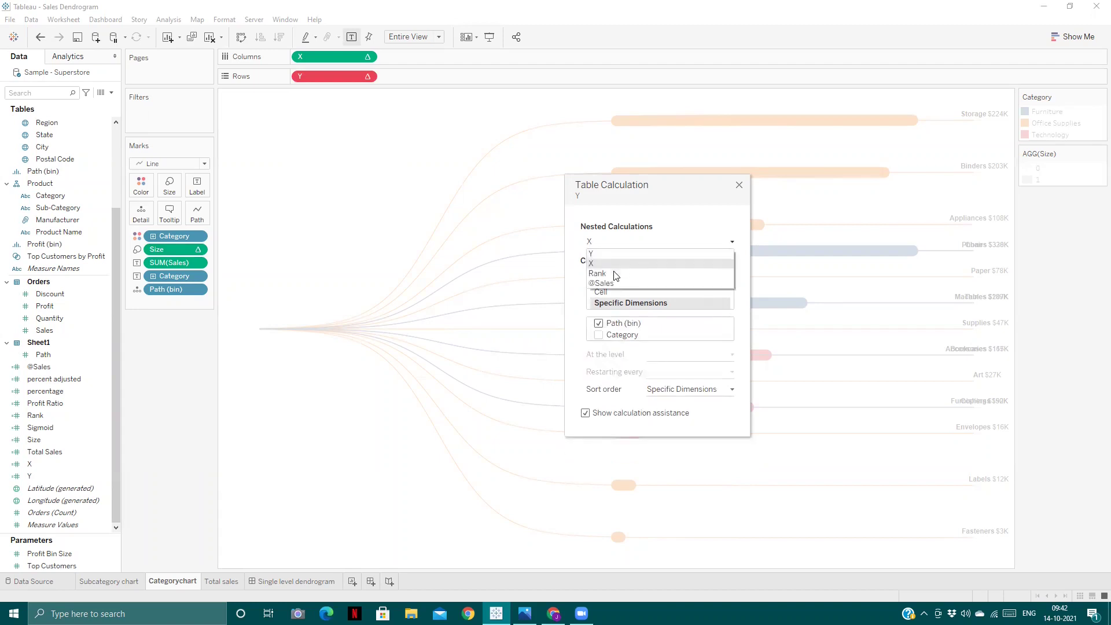
pyautogui.click(613, 284)
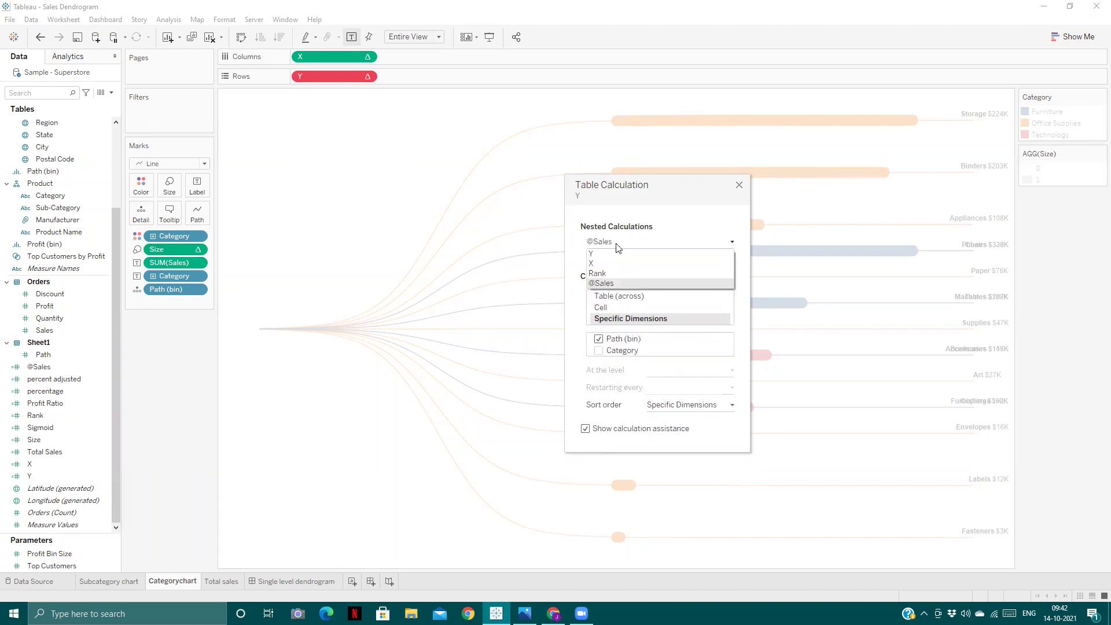
pyautogui.click(608, 274)
pyautogui.click(599, 324)
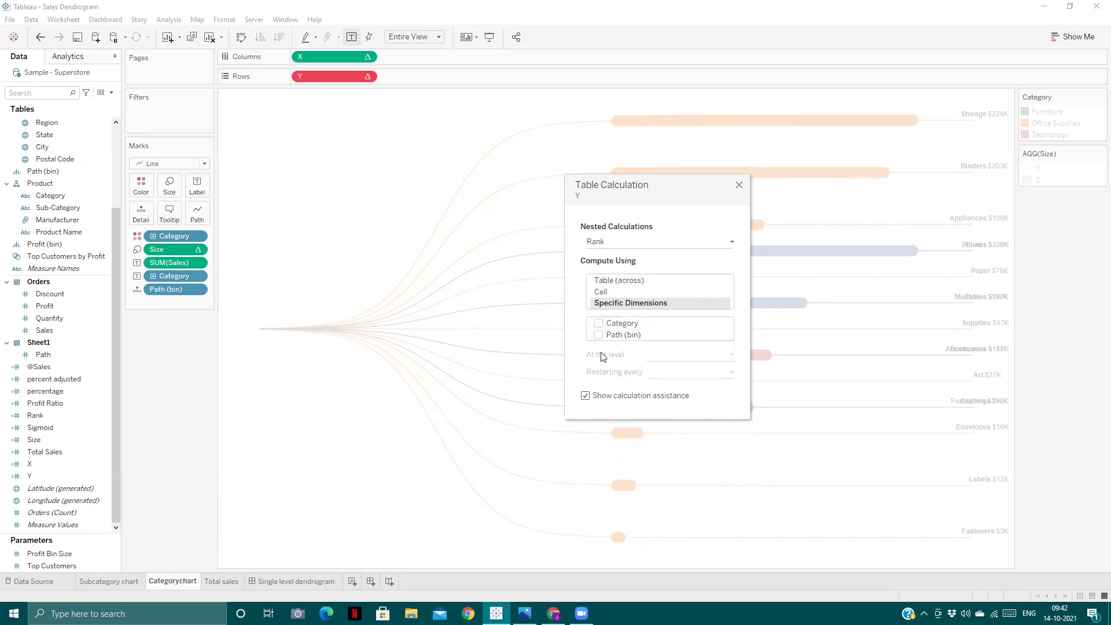
pyautogui.click(598, 324)
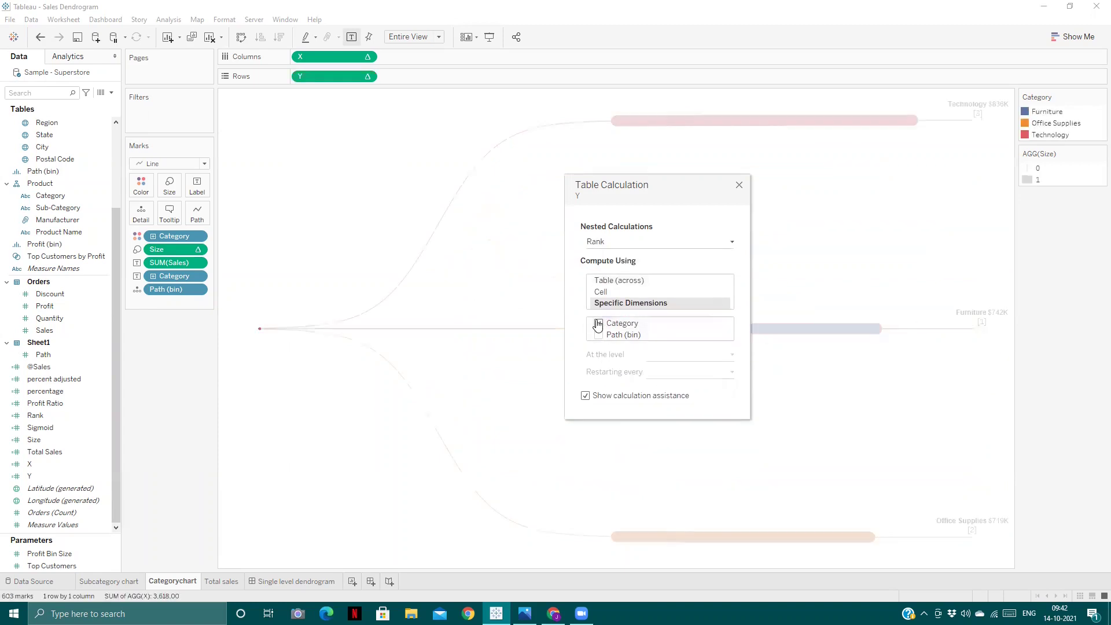
pyautogui.click(739, 185)
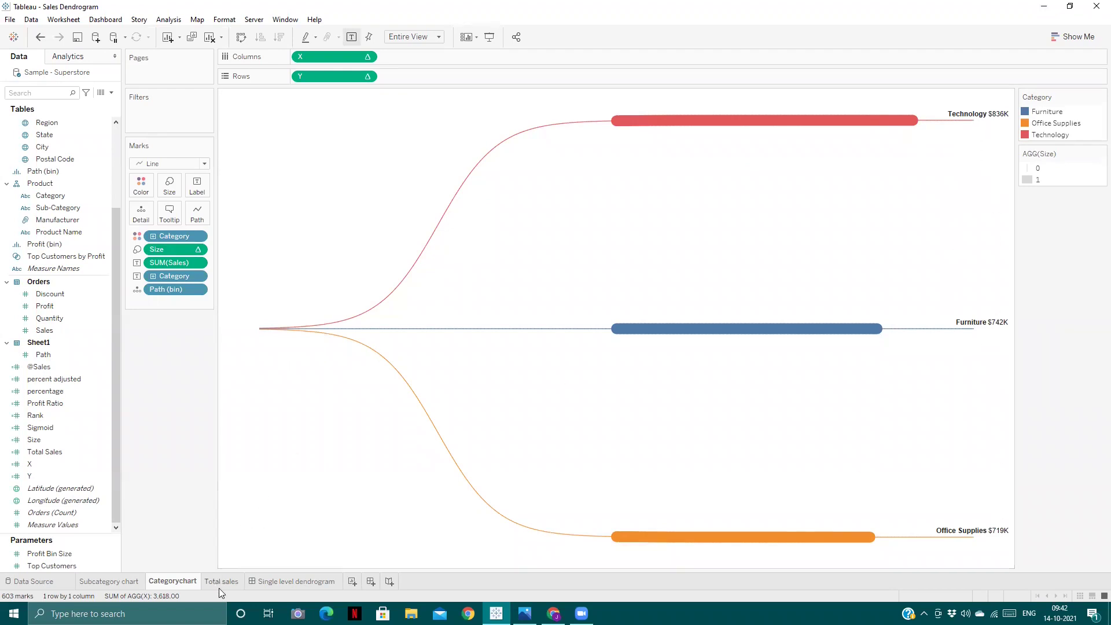
pyautogui.moveTo(269, 580)
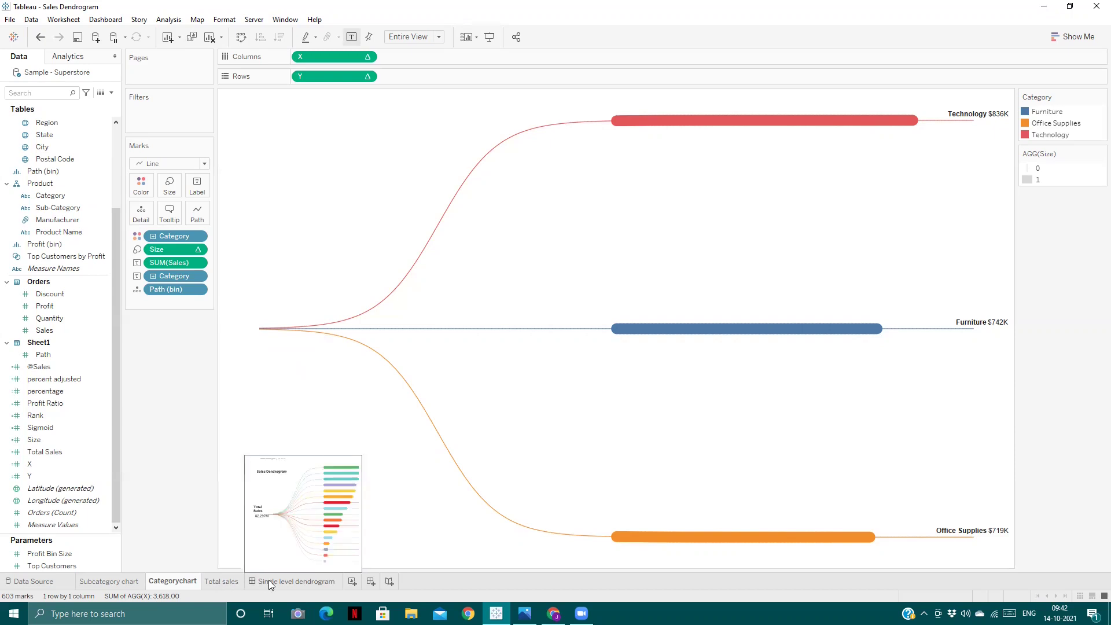
pyautogui.click(113, 582)
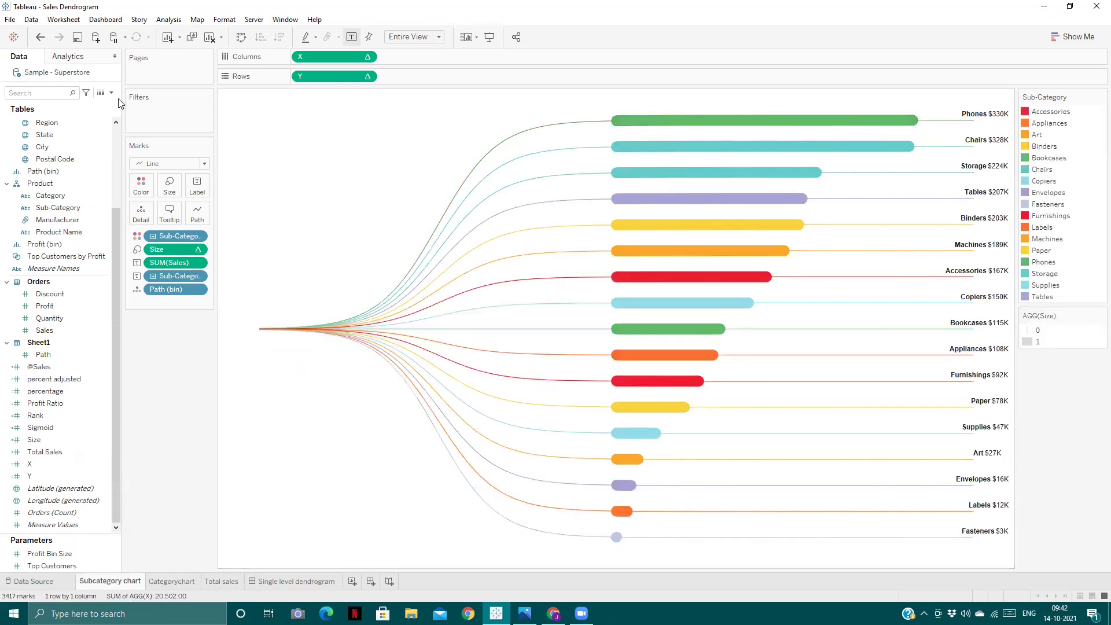
pyautogui.click(370, 76)
pyautogui.click(315, 166)
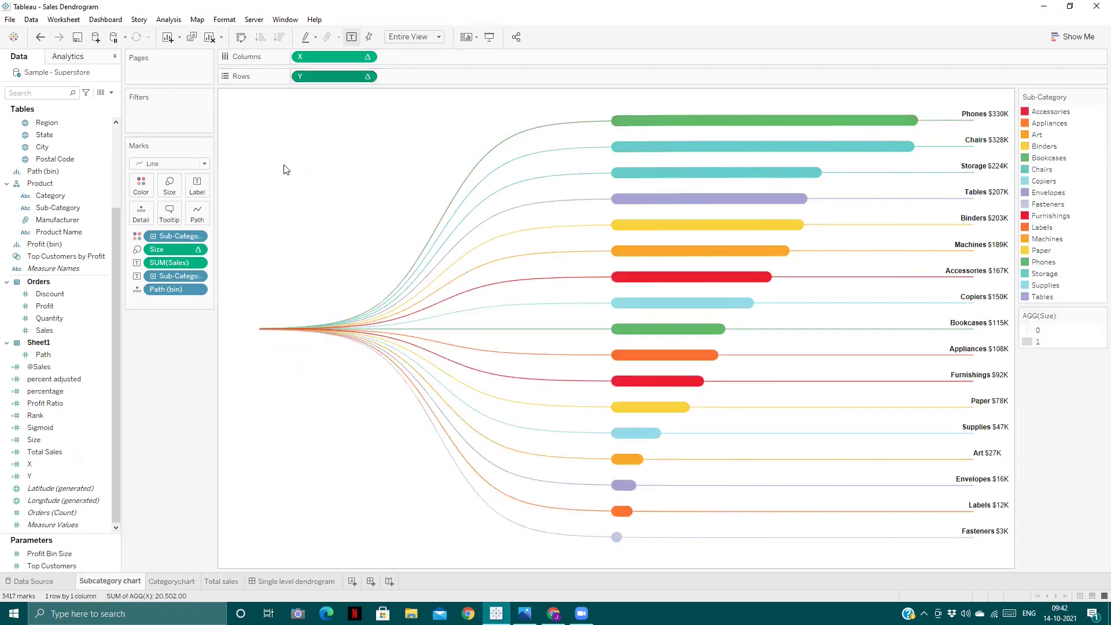
pyautogui.hotkey('ctrl', 'z')
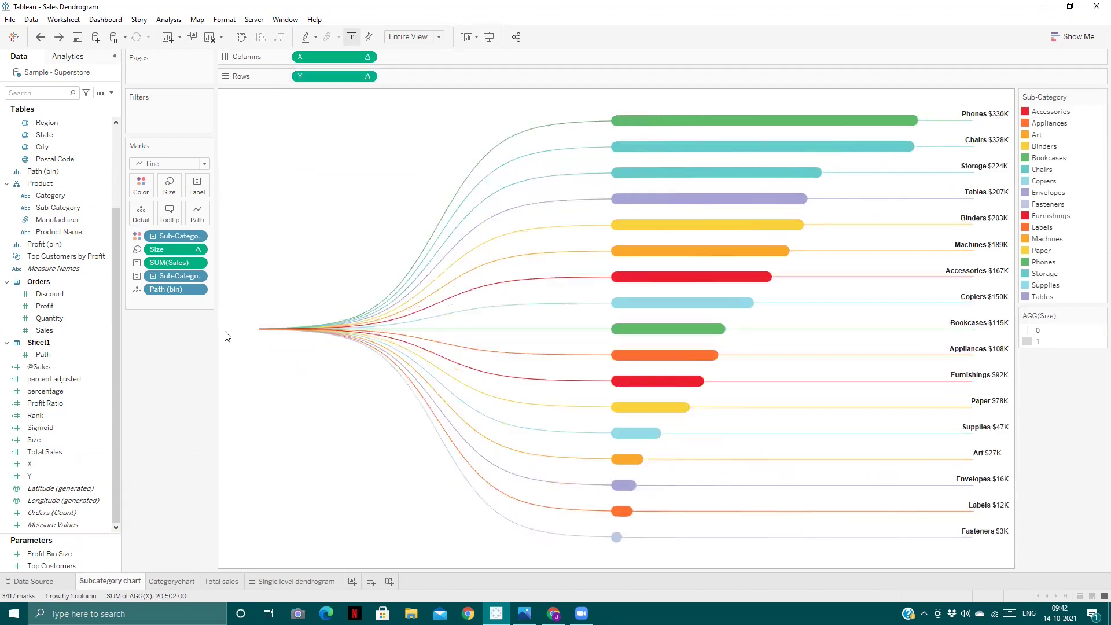
pyautogui.click(168, 582)
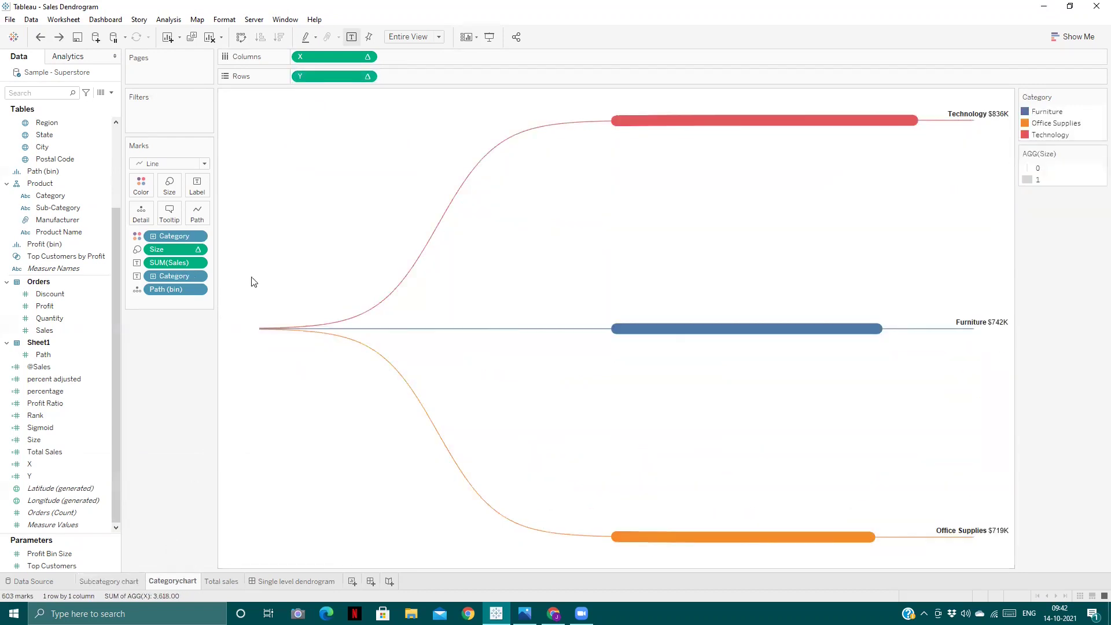
# - Show the axis headers for both Y and X on the Categorychart worksheet
pyautogui.click(371, 76)
pyautogui.click(339, 153)
pyautogui.click(371, 58)
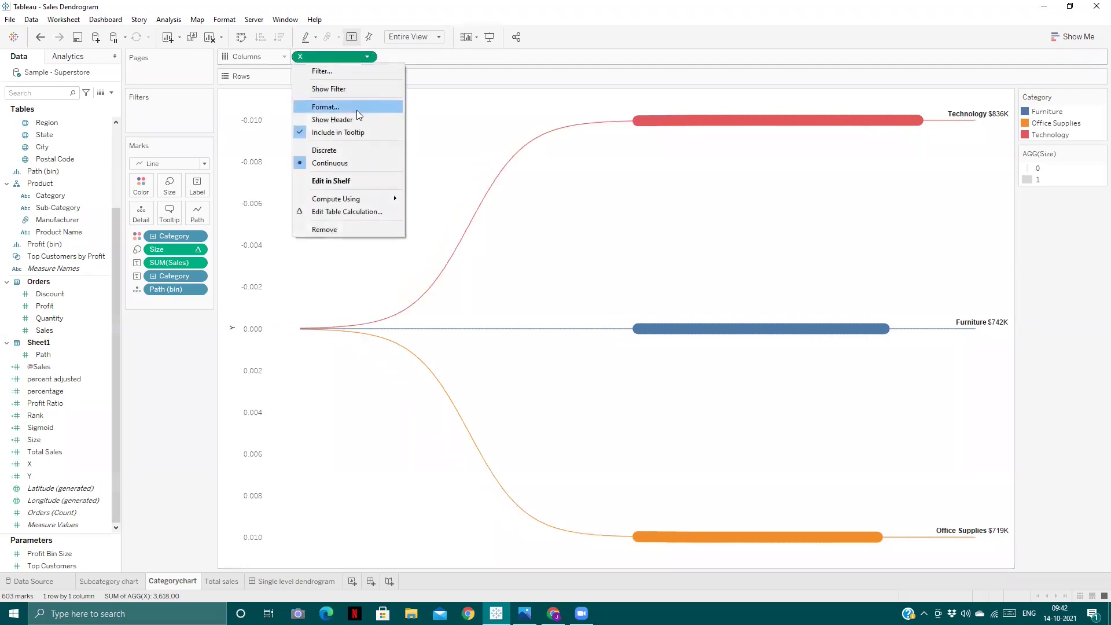
pyautogui.click(355, 120)
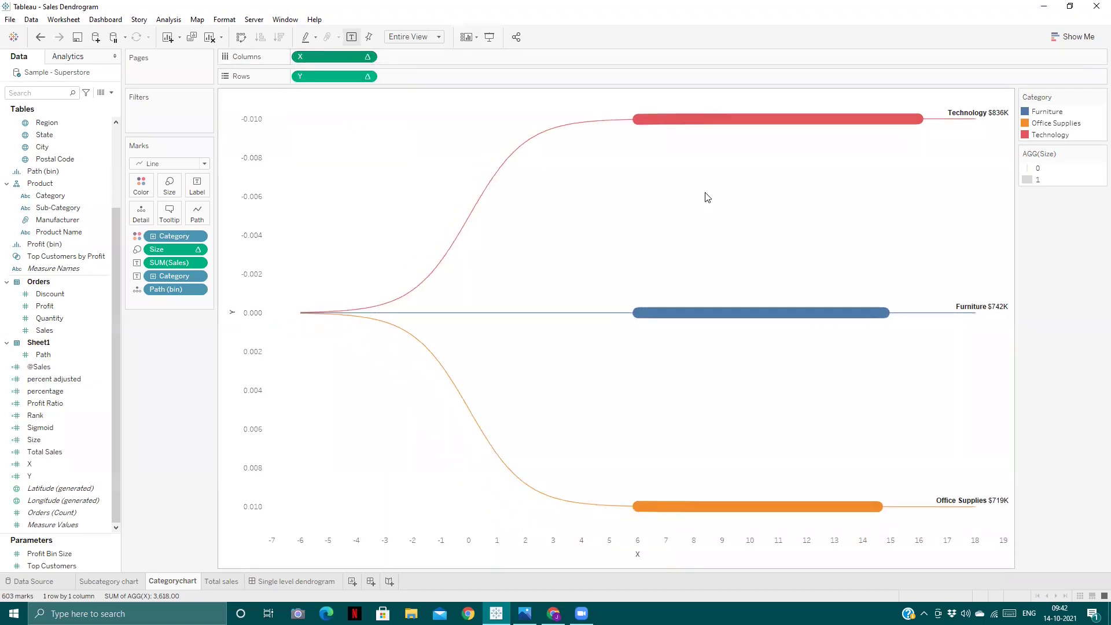
pyautogui.moveTo(886, 112)
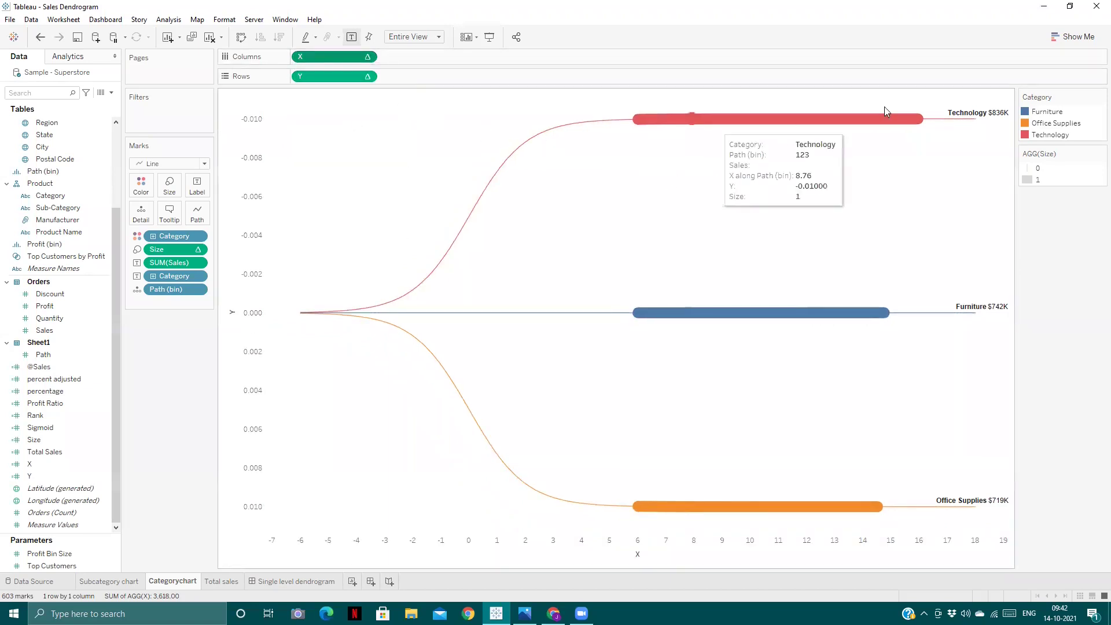
pyautogui.moveTo(975, 120)
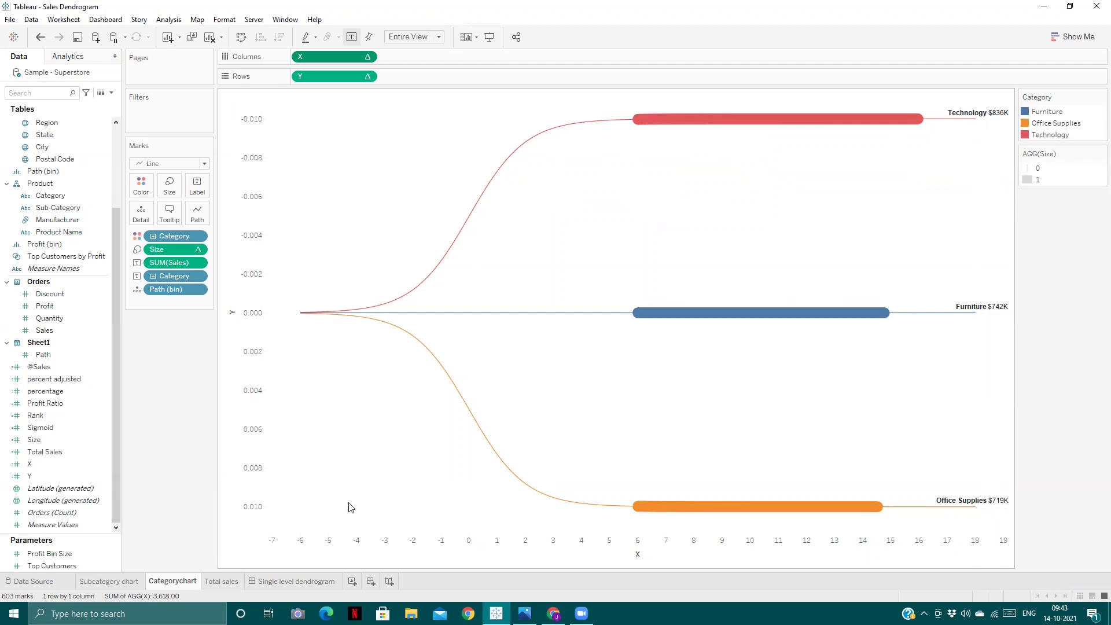
# - From the Subcategory chart worksheet, create a Float parameter named Y axis parameter with current value 0 and all values allowed
pyautogui.click(100, 581)
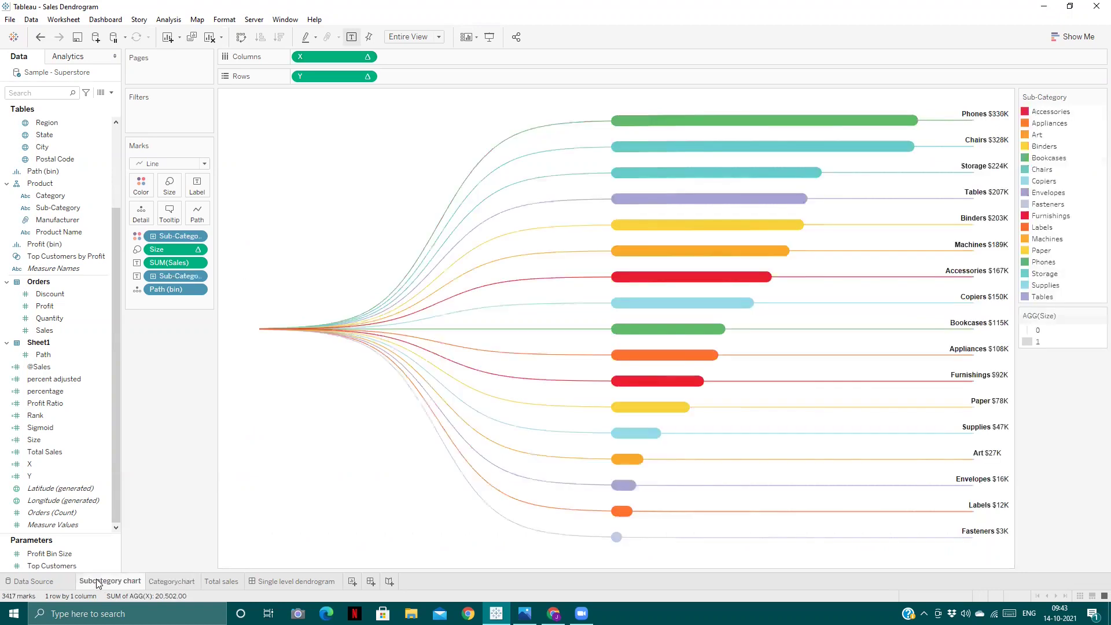
pyautogui.click(111, 93)
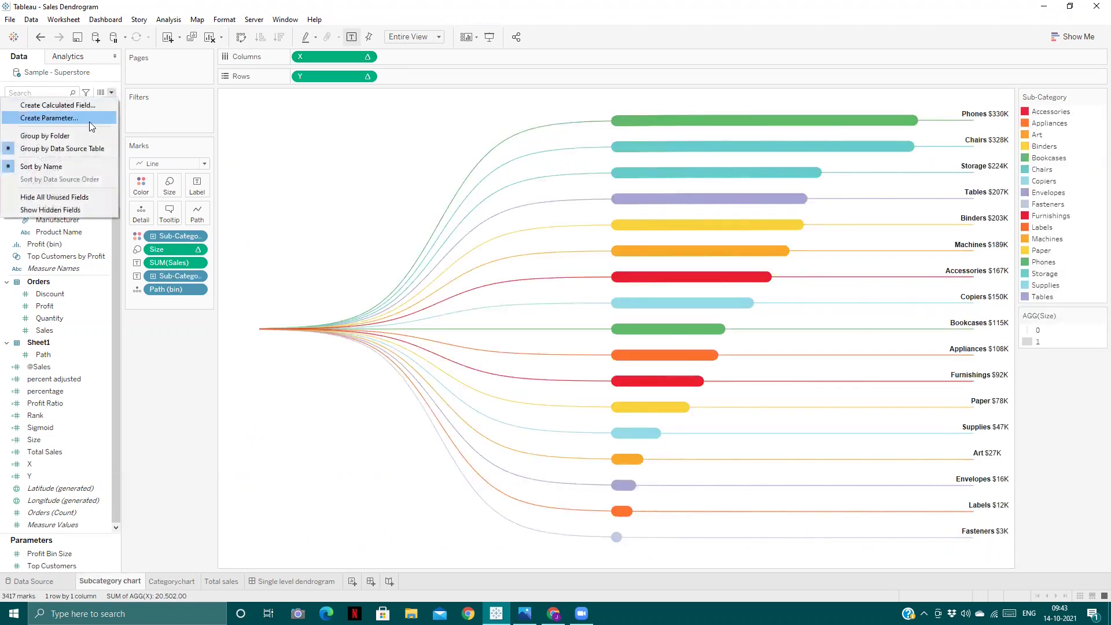
pyautogui.click(89, 118)
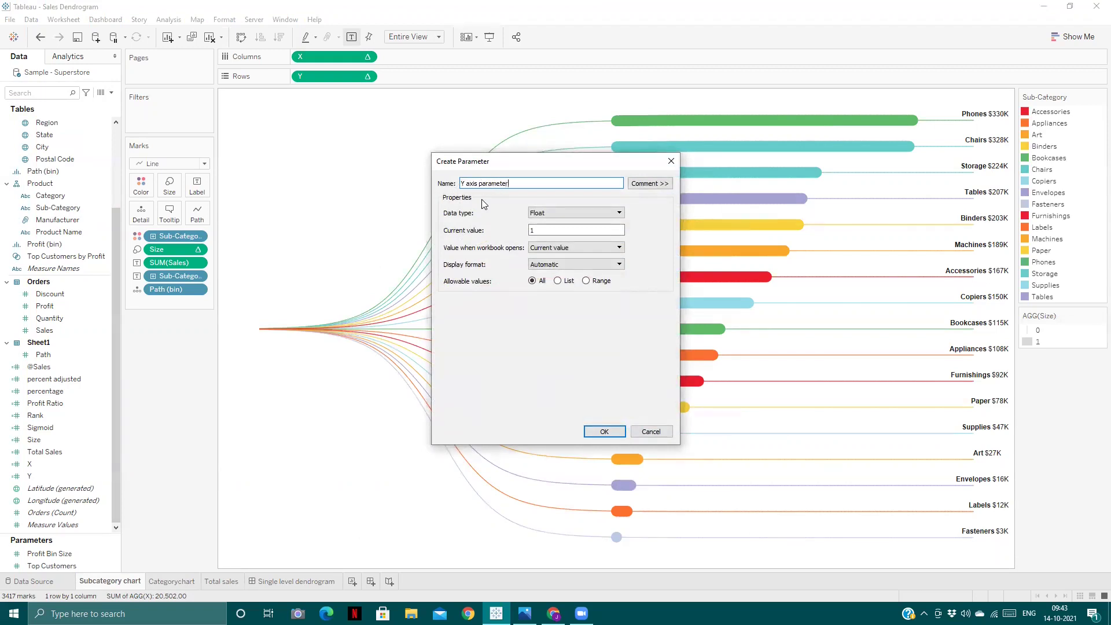
pyautogui.click(583, 229)
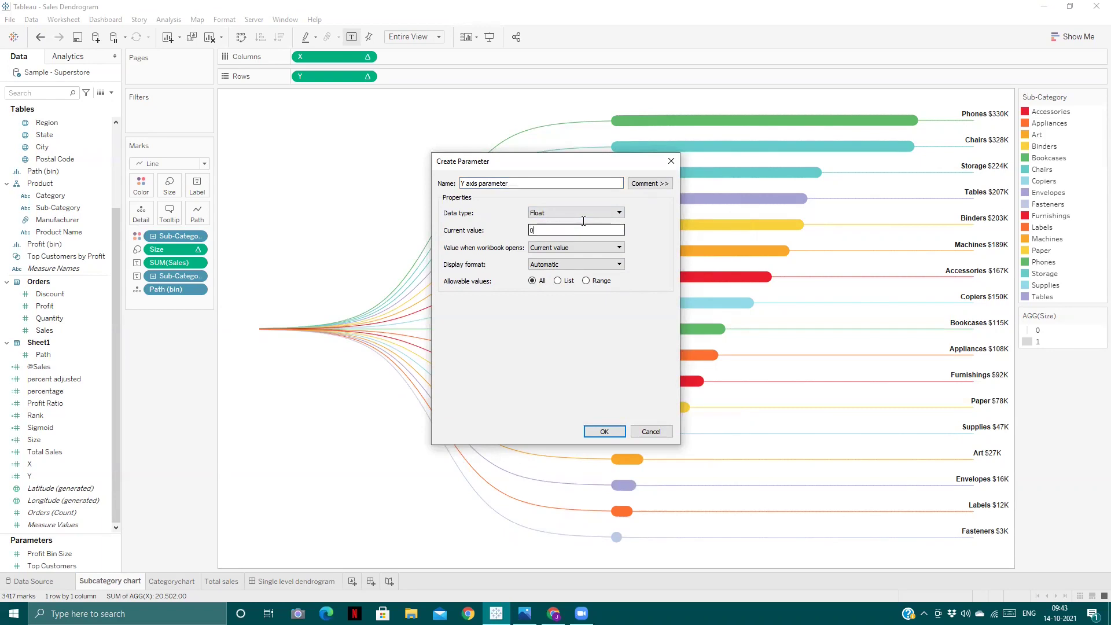
pyautogui.click(602, 432)
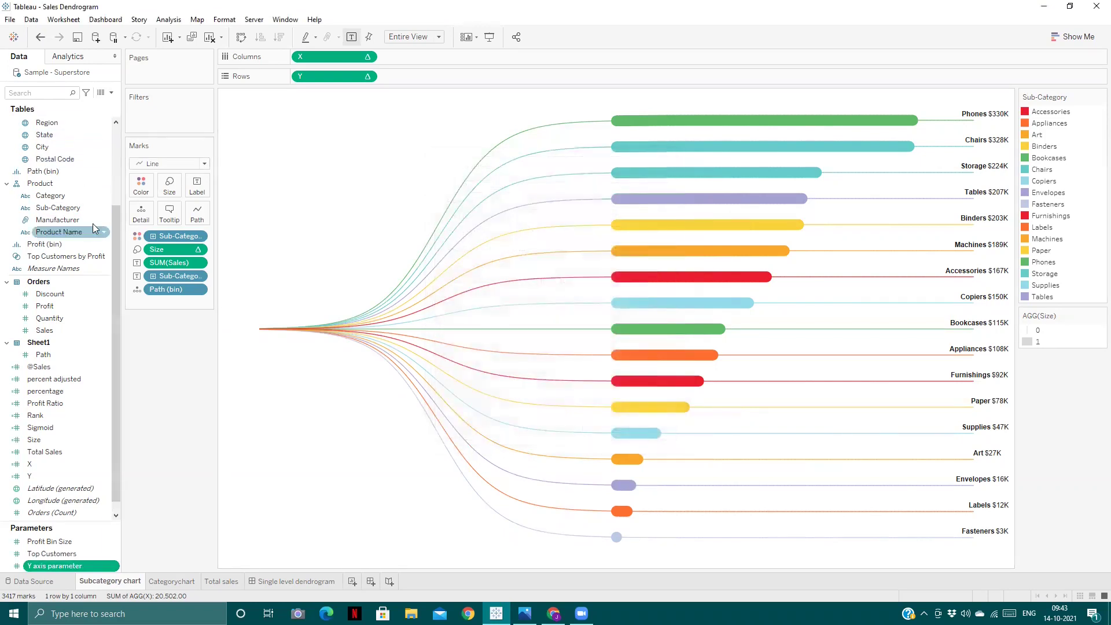
# - Create a string list parameter named Category Parameter from the Category field, with Furniture as the current value
pyautogui.click(105, 195)
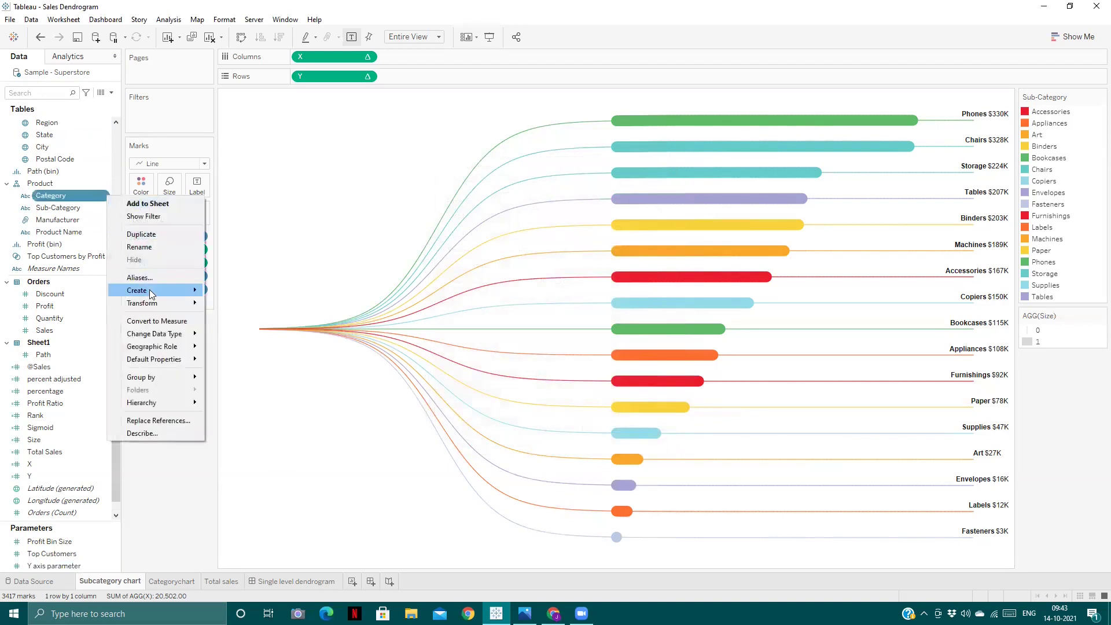
pyautogui.moveTo(149, 290)
pyautogui.click(239, 329)
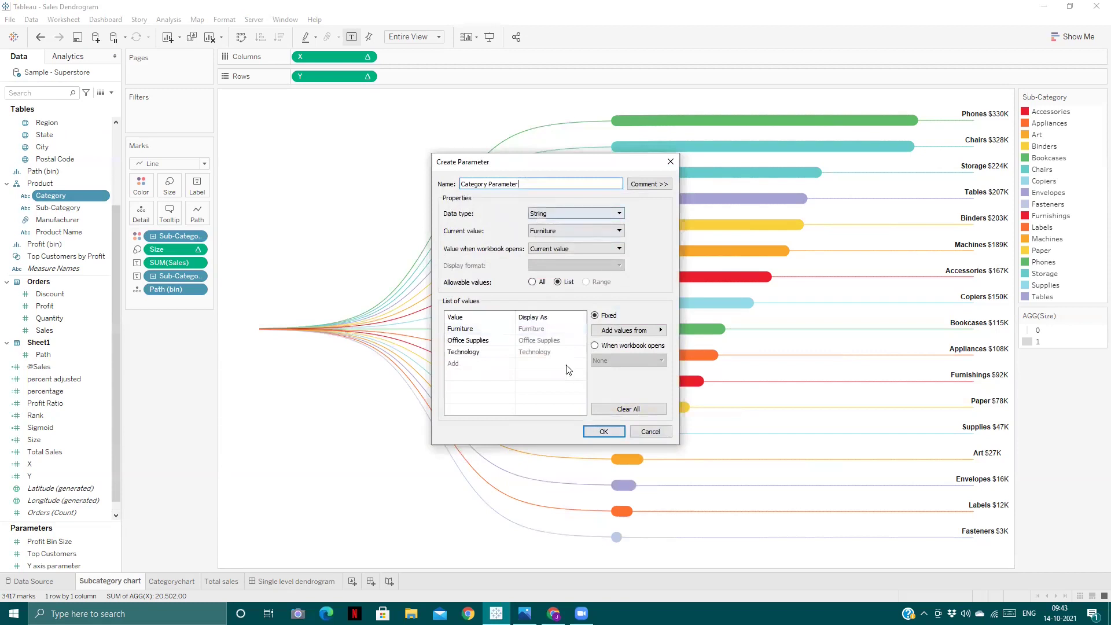
pyautogui.click(602, 431)
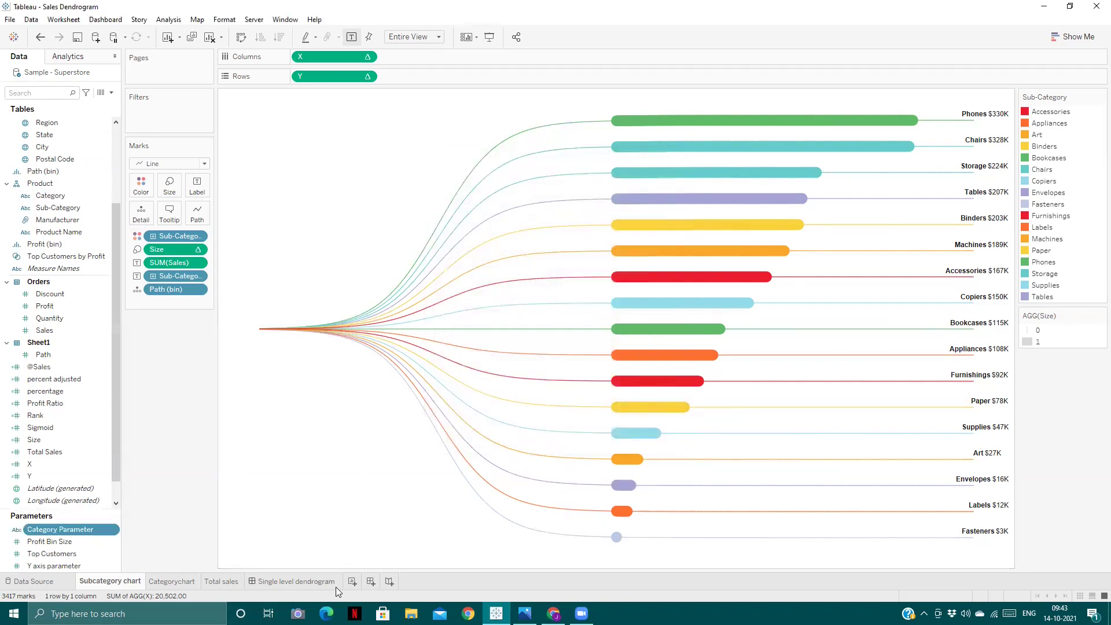
# - Create a new dashboard and name it multilevel dendrogram
pyautogui.click(371, 581)
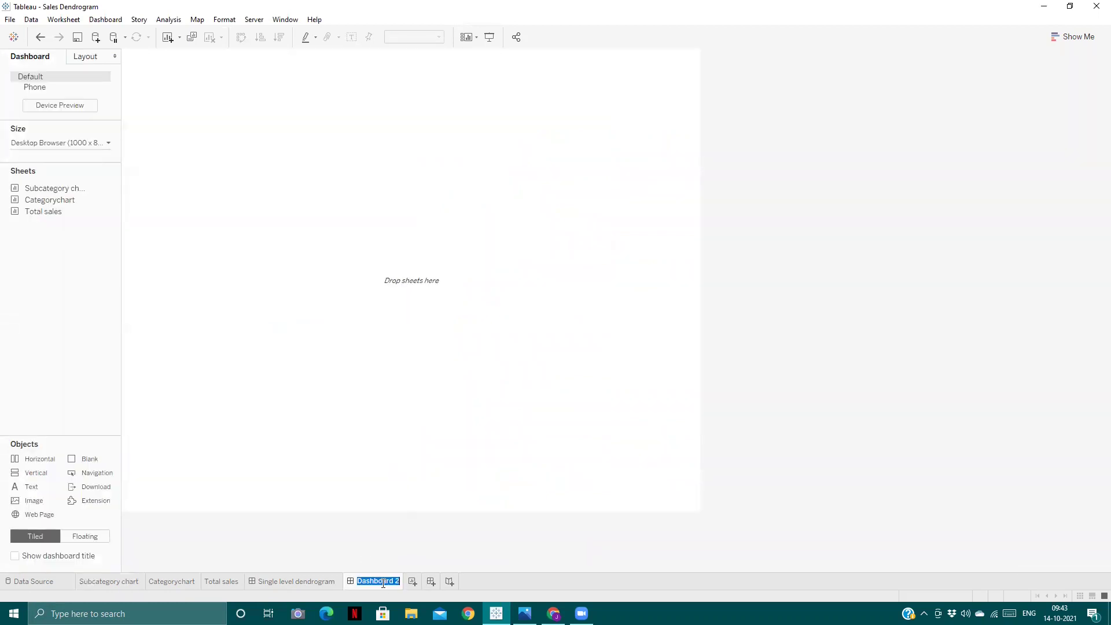
pyautogui.press('BackSpace')
pyautogui.write('multilevel dendrogram')
pyautogui.press('Return')
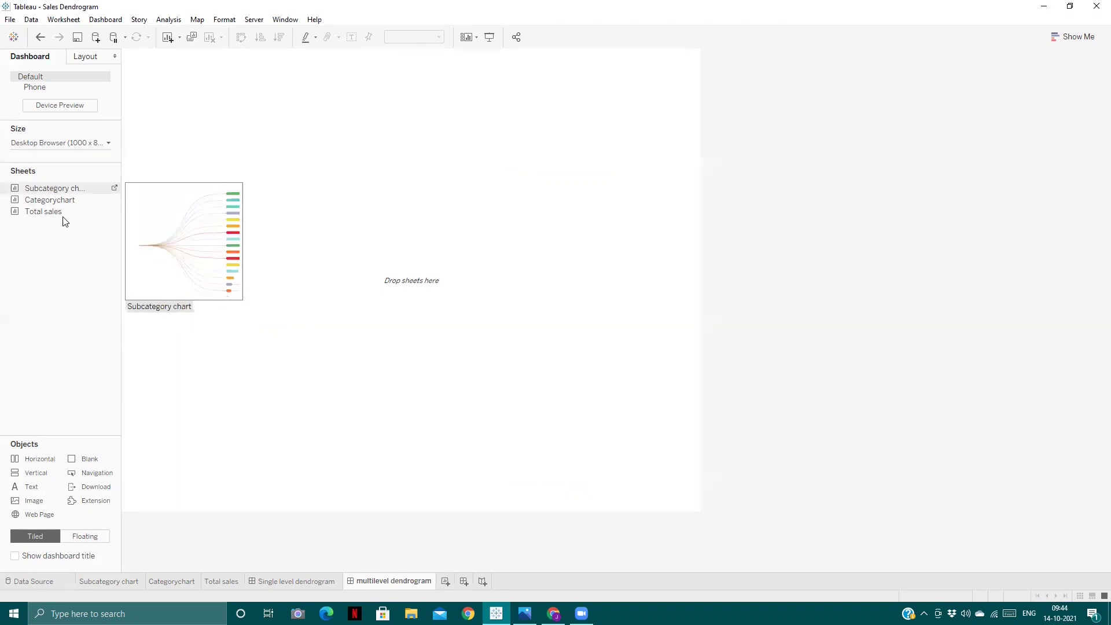
# - Place the Categorychart and Subcategory chart sheets side by side as tiled items on the multilevel dendrogram dashboard
pyautogui.click(87, 537)
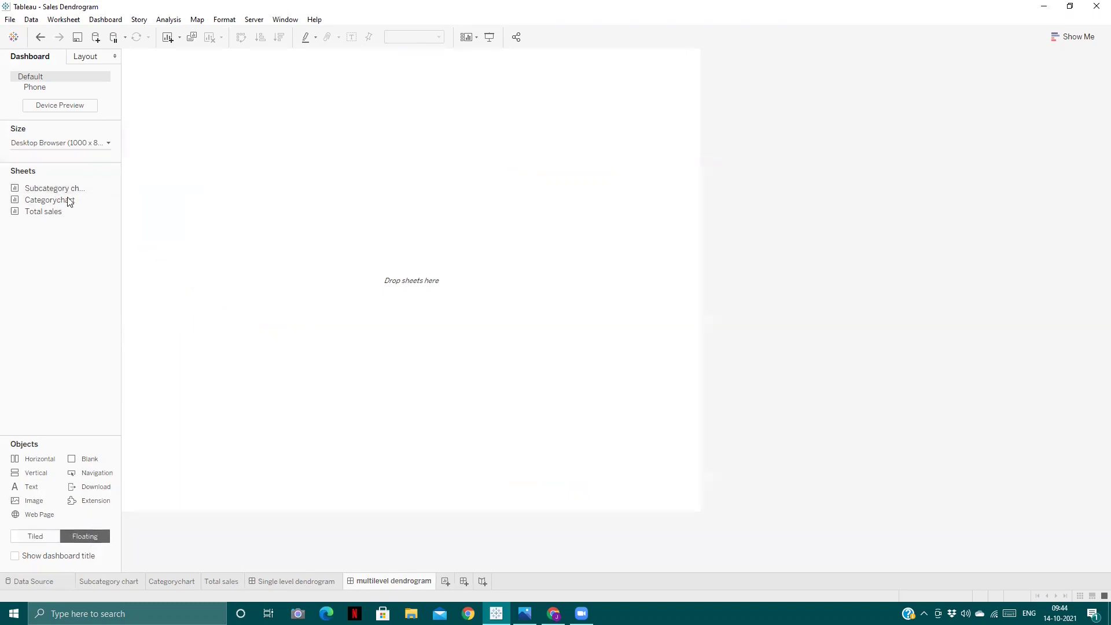
pyautogui.click(36, 538)
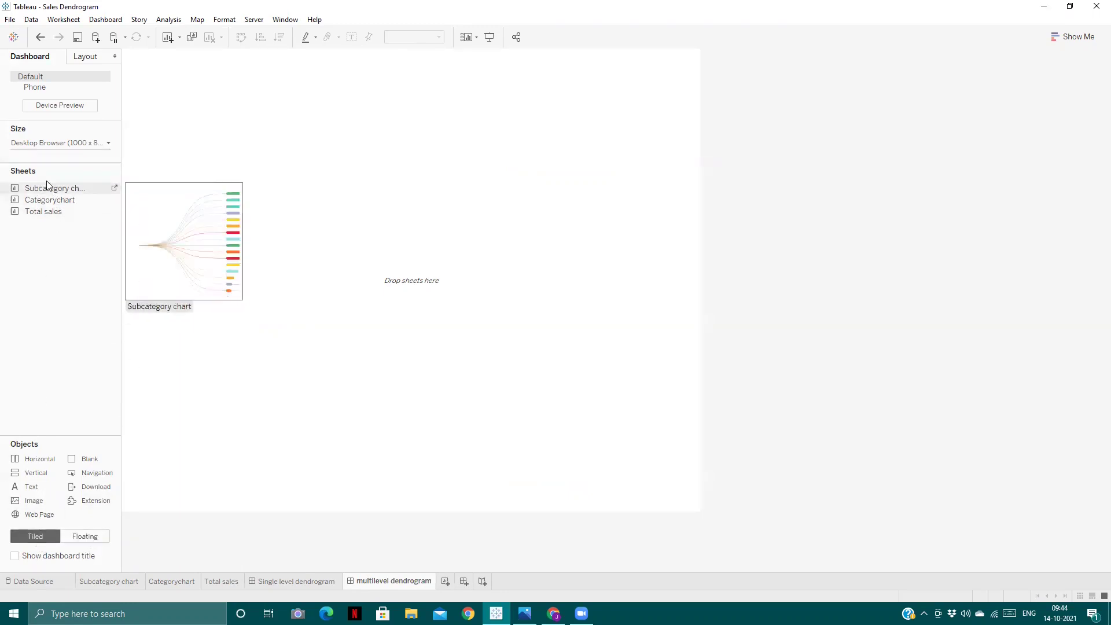
pyautogui.moveTo(49, 200); pyautogui.dragTo(241, 276)
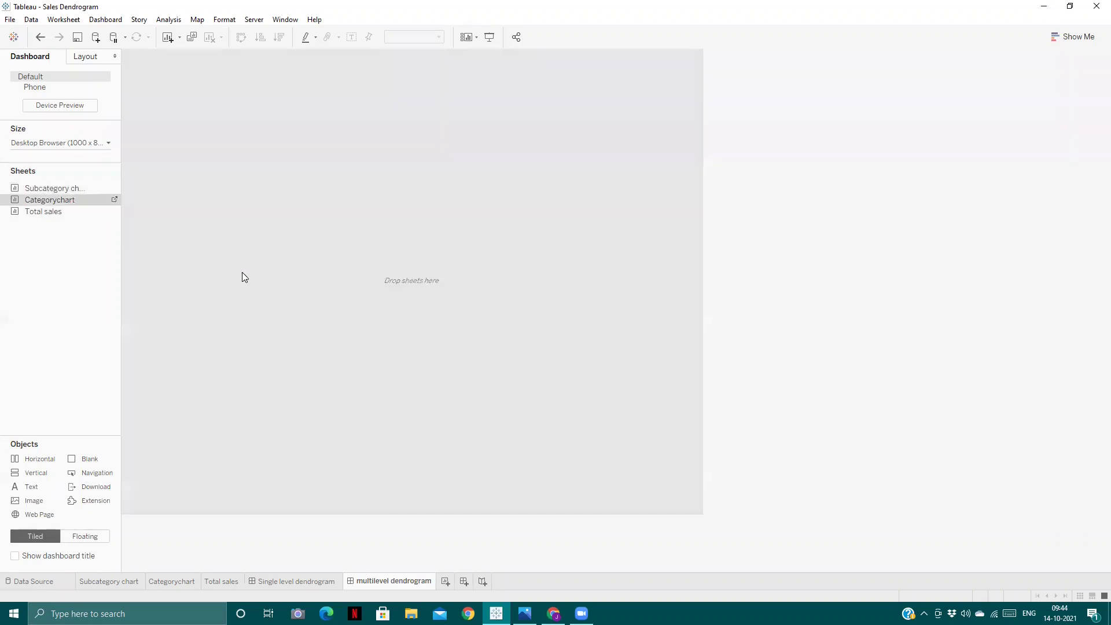
pyautogui.moveTo(58, 191); pyautogui.dragTo(598, 281)
# - Remove the Category, Sub-Category and both Size legends from the dashboard
pyautogui.click(666, 76)
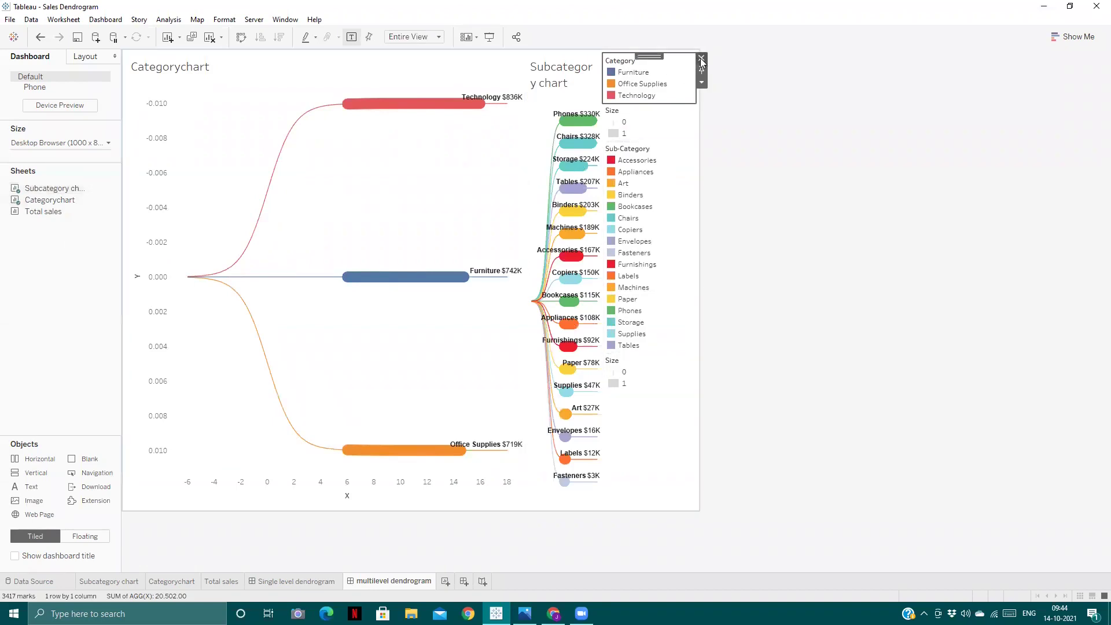
pyautogui.click(702, 58)
pyautogui.click(701, 58)
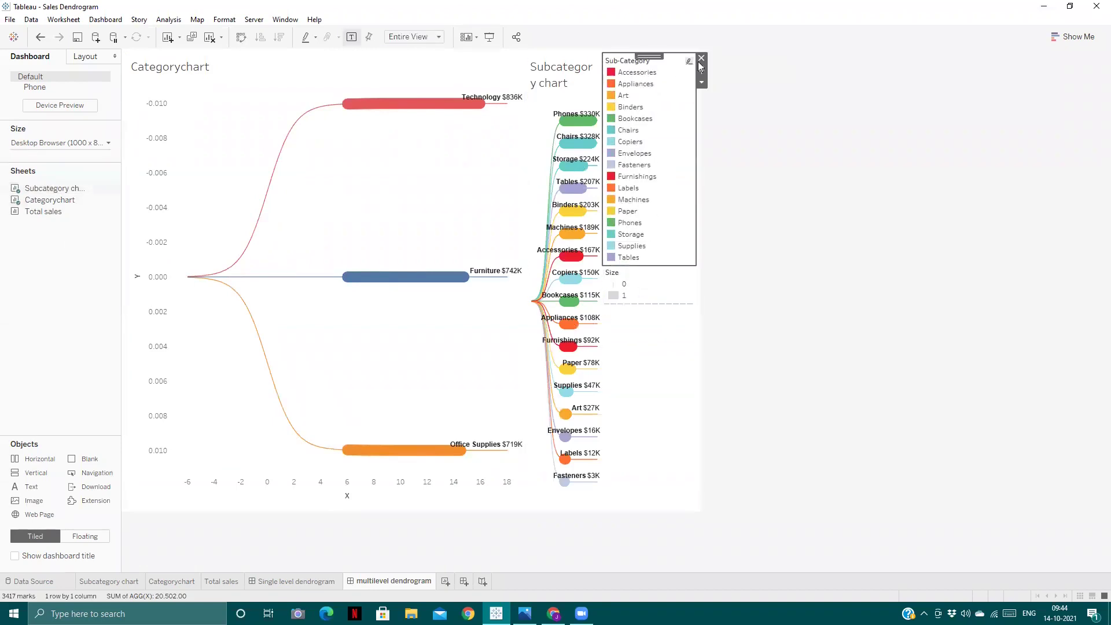
pyautogui.click(701, 58)
pyautogui.click(674, 82)
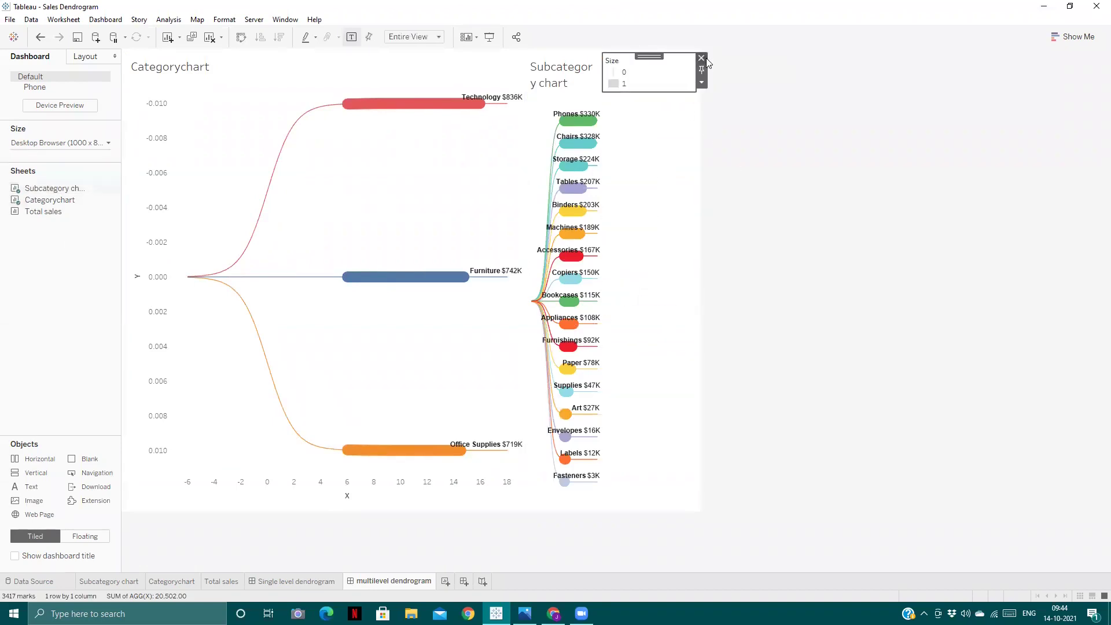
pyautogui.click(707, 60)
# - Narrow Categorychart so that both charts take up roughly equal widths on the dashboard
pyautogui.moveTo(53, 216)
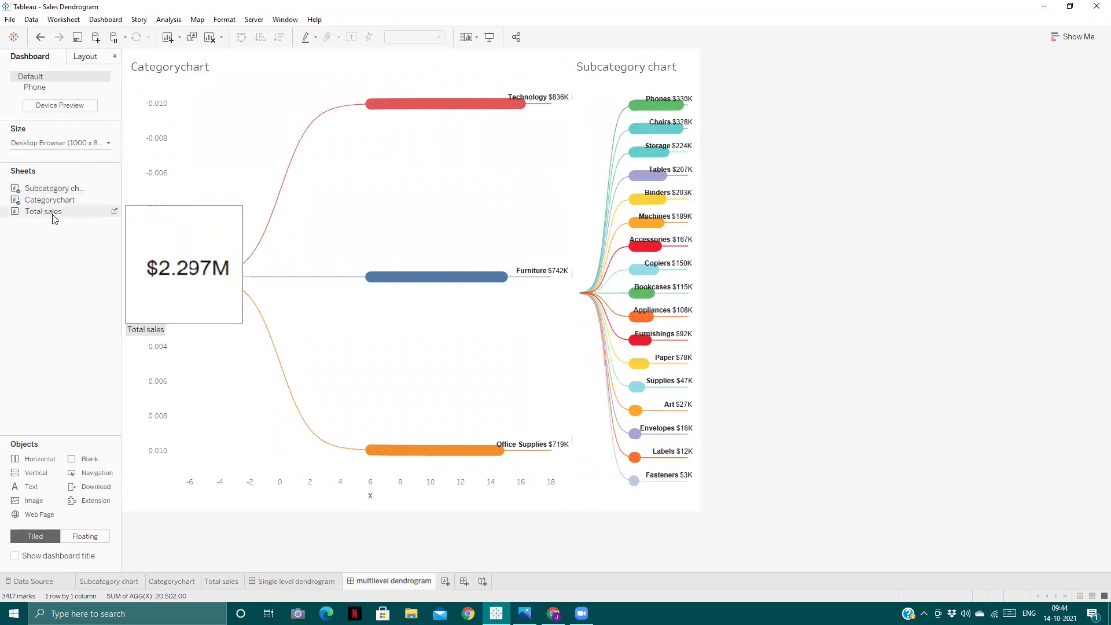
pyautogui.click(557, 151)
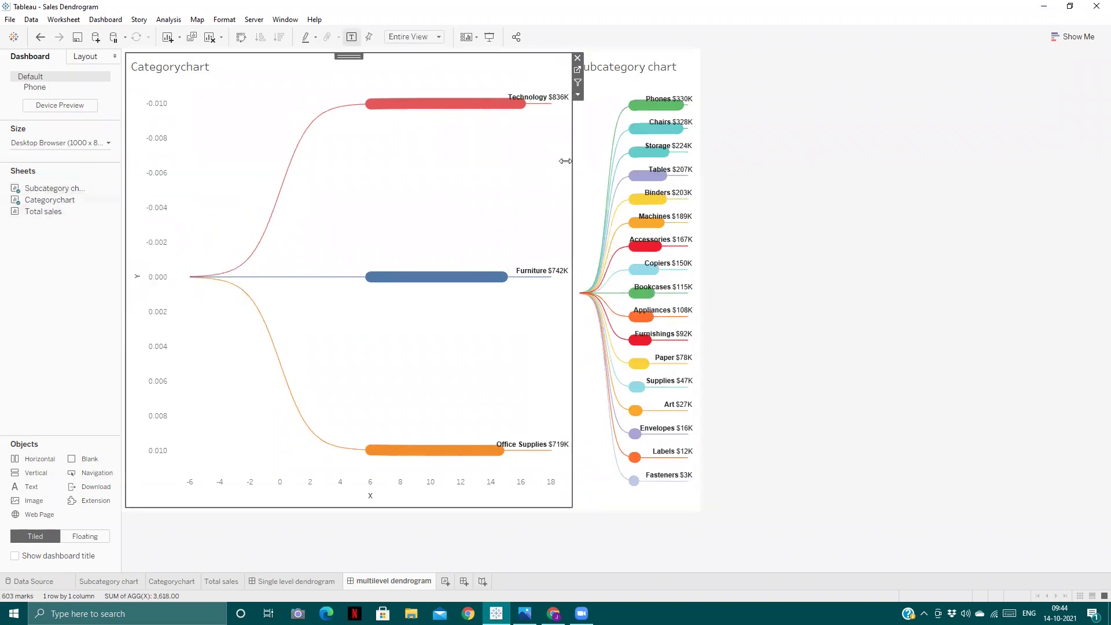
pyautogui.moveTo(521, 173); pyautogui.dragTo(417, 186)
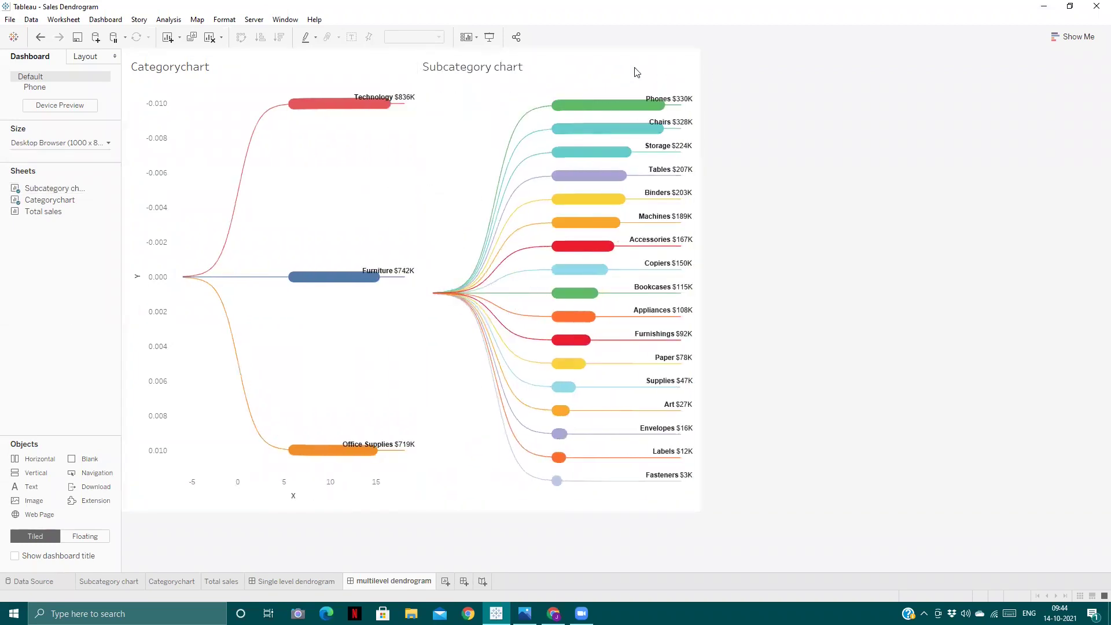
# - Show the Category Parameter and Y axis parameter controls for the Subcategory chart on the dashboard
pyautogui.click(637, 72)
pyautogui.click(701, 106)
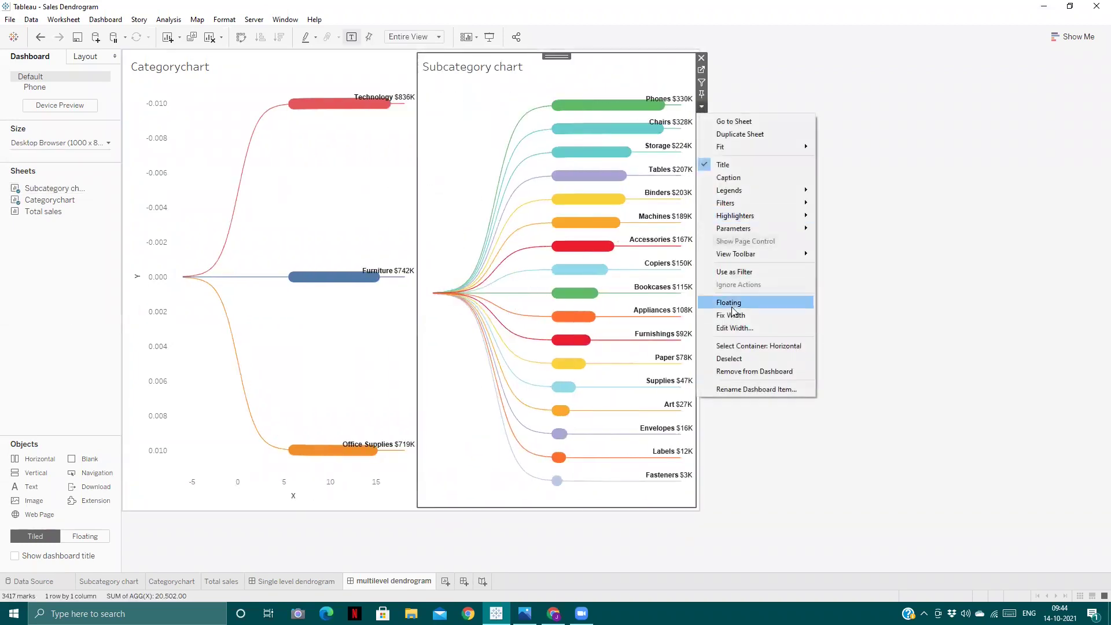
pyautogui.moveTo(733, 226)
pyautogui.click(851, 231)
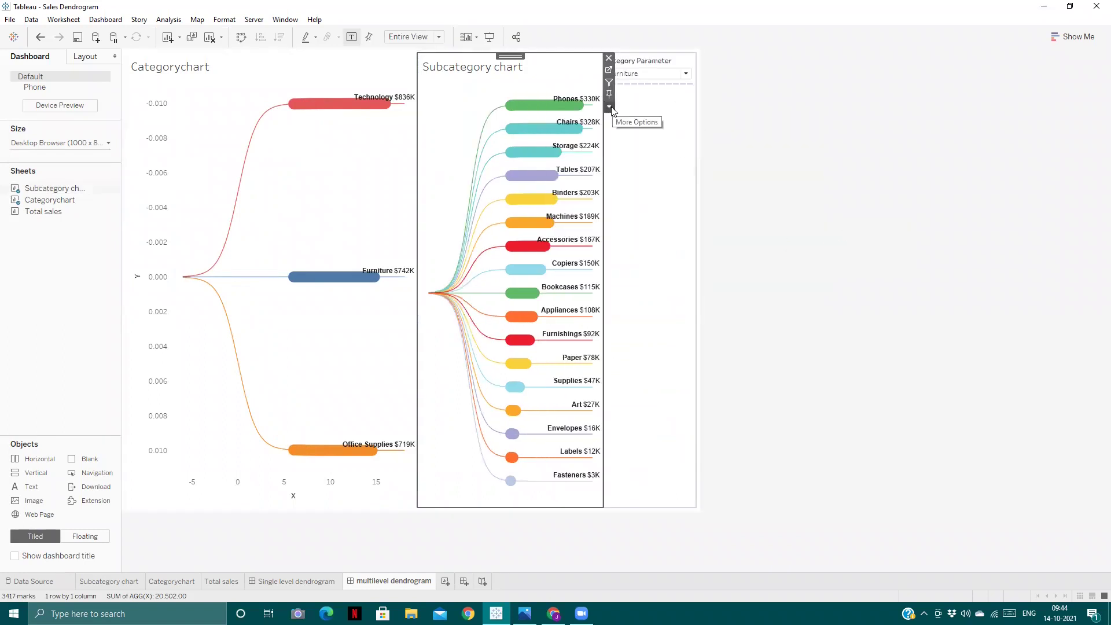
pyautogui.click(611, 107)
pyautogui.moveTo(700, 231)
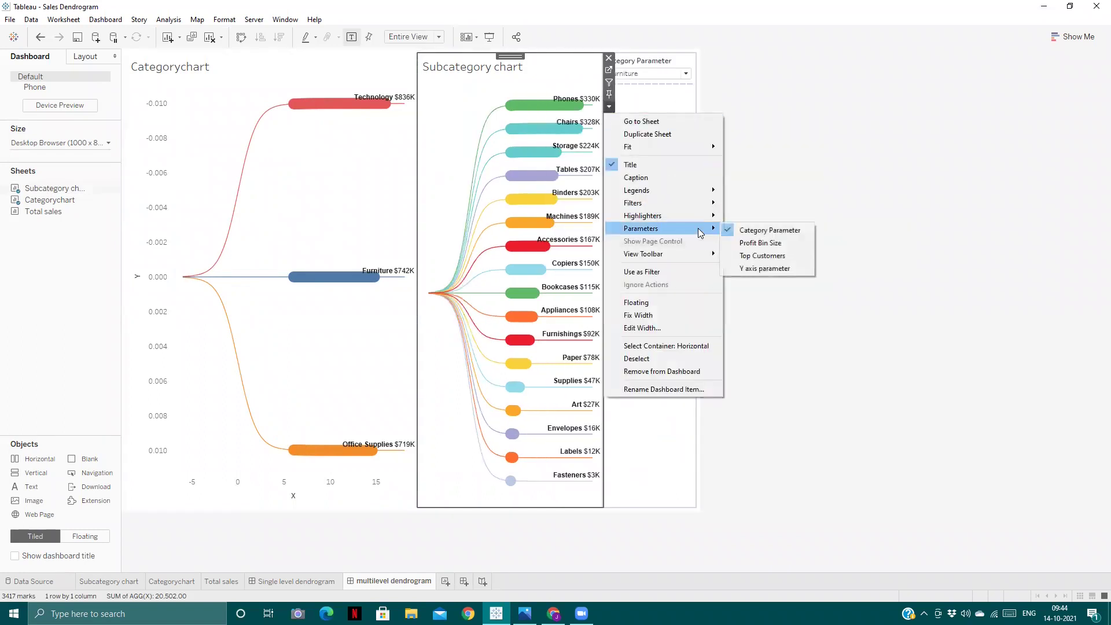
pyautogui.click(746, 269)
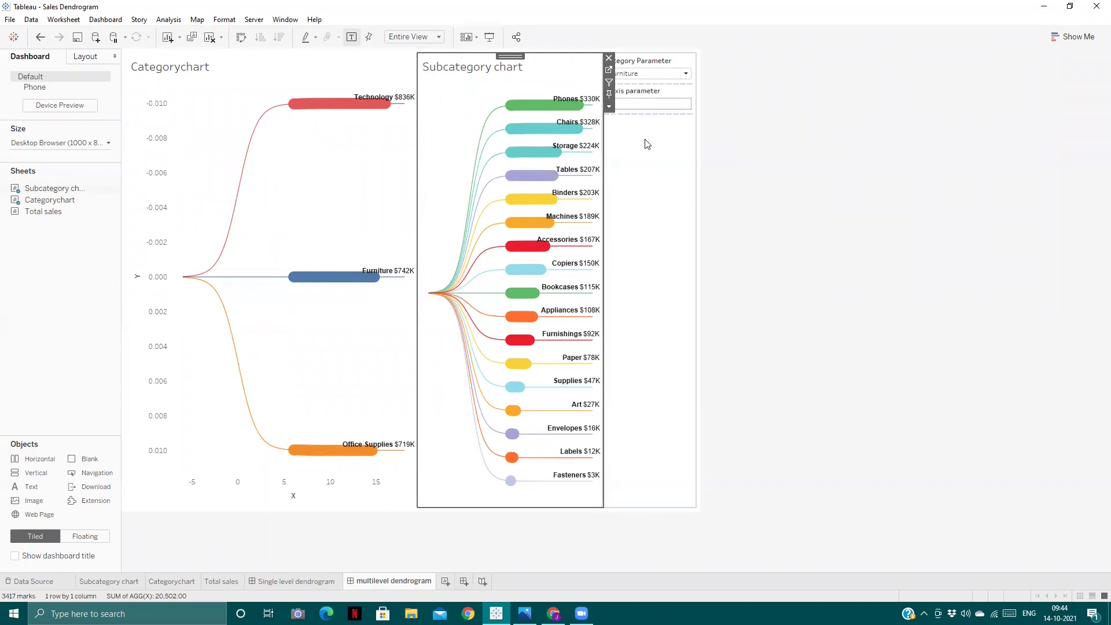
# - Move the parameter controls container above both charts and shrink its height to fit the two controls
pyautogui.moveTo(650, 54); pyautogui.dragTo(434, 52)
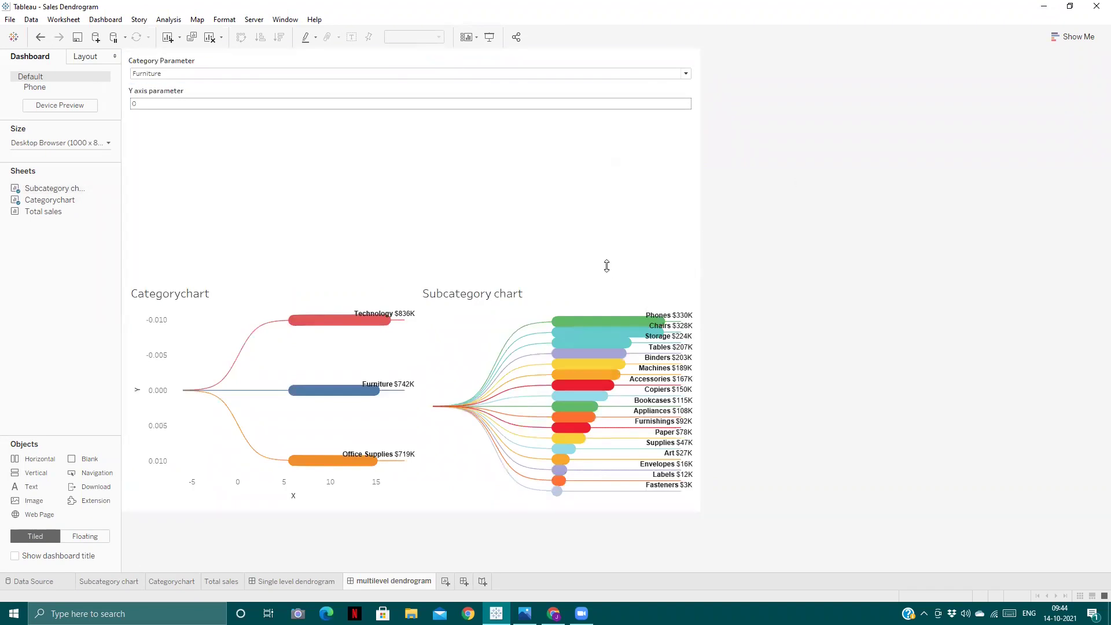
pyautogui.moveTo(523, 282); pyautogui.dragTo(537, 130)
pyautogui.rightClick(537, 130)
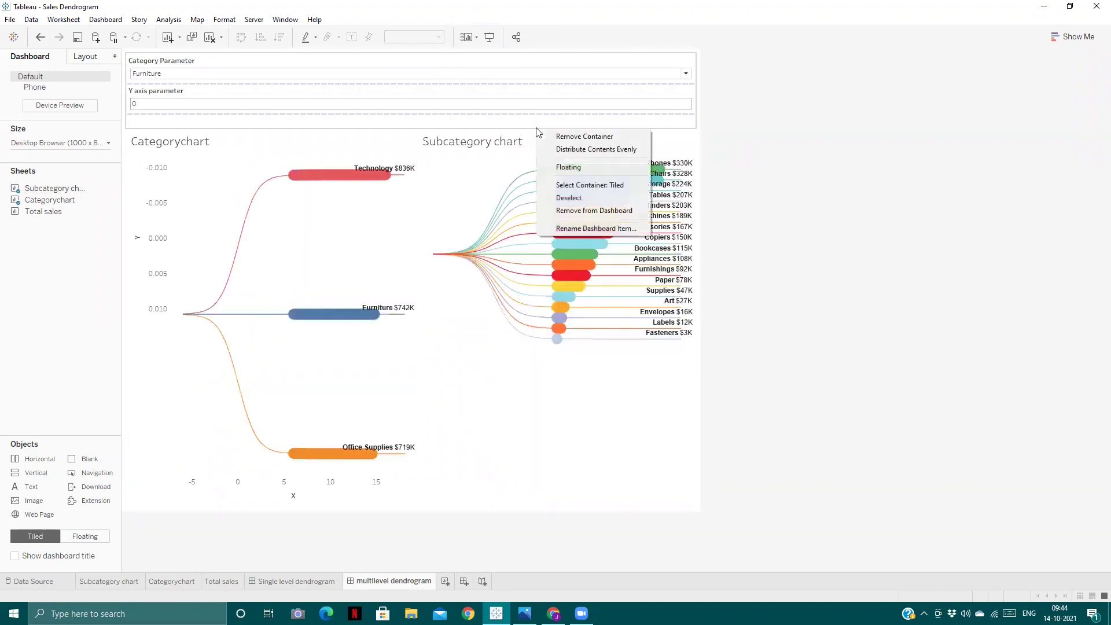
# - Hide the titles of the Subcategory chart and the Categorychart on the dashboard
pyautogui.click(443, 143)
pyautogui.rightClick(457, 151)
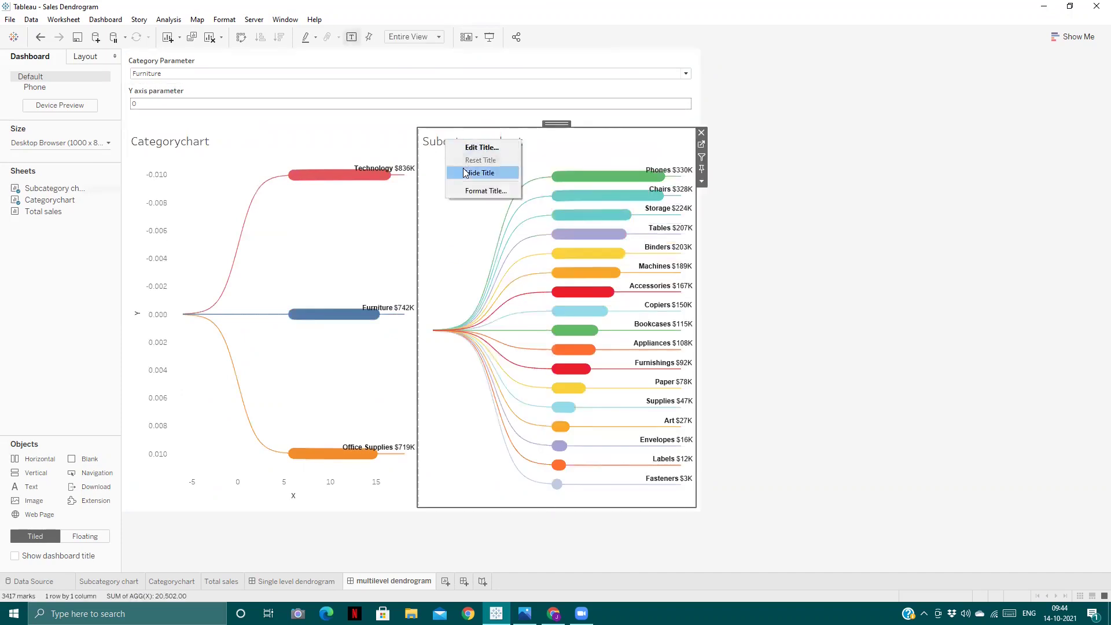
pyautogui.click(479, 172)
pyautogui.rightClick(194, 146)
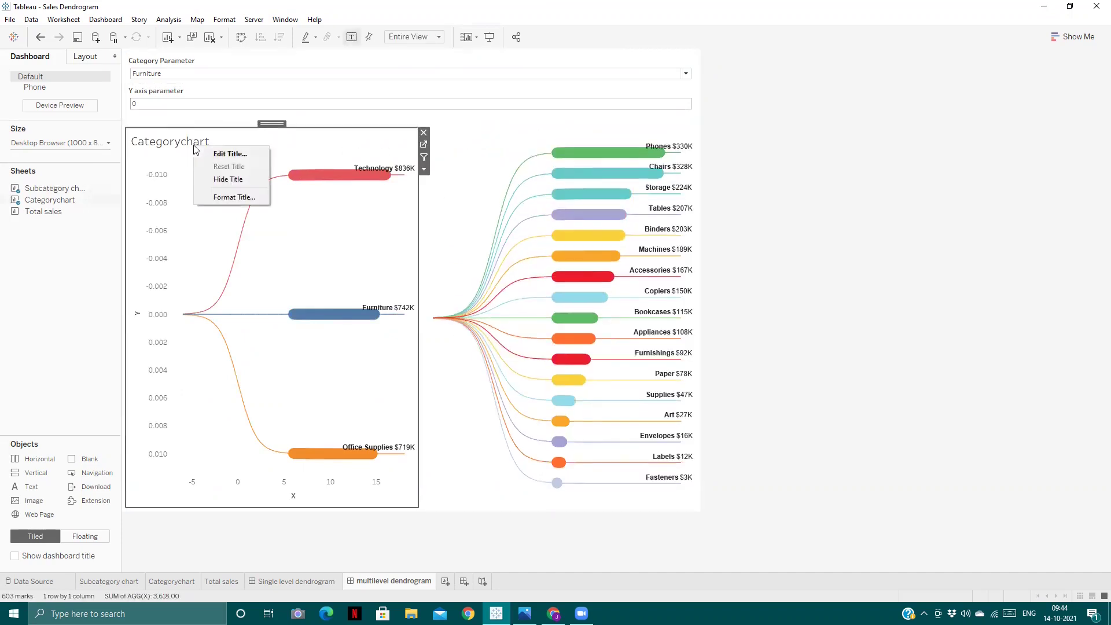
pyautogui.click(221, 183)
pyautogui.click(746, 226)
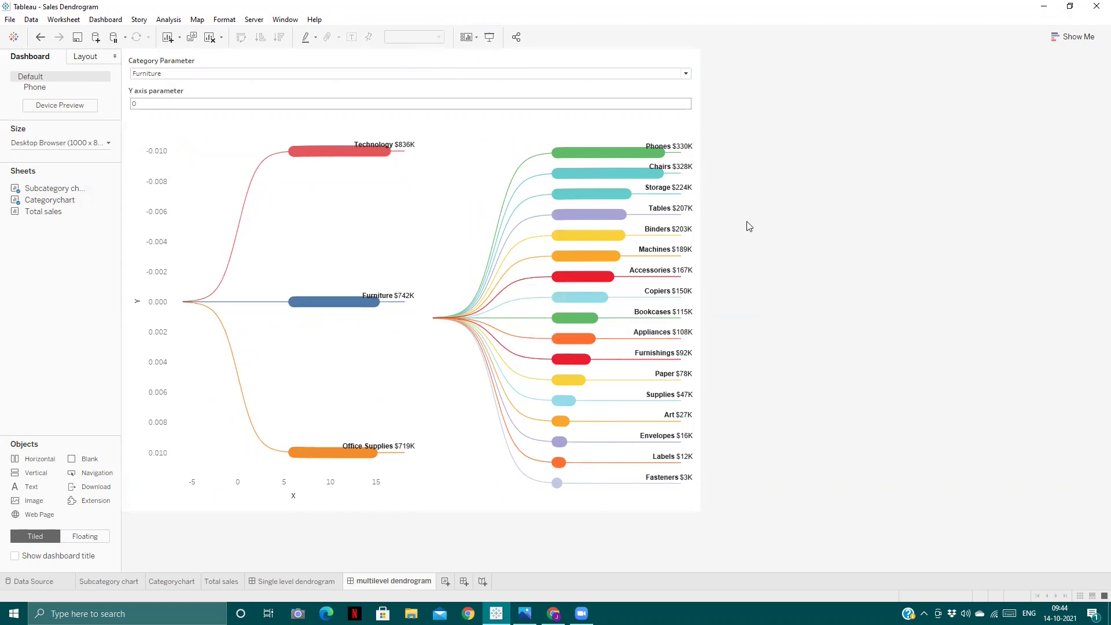
# - Show the Y and X axis headers on the Subcategory chart worksheet, and return to the multilevel dendrogram dashboard
pyautogui.click(451, 349)
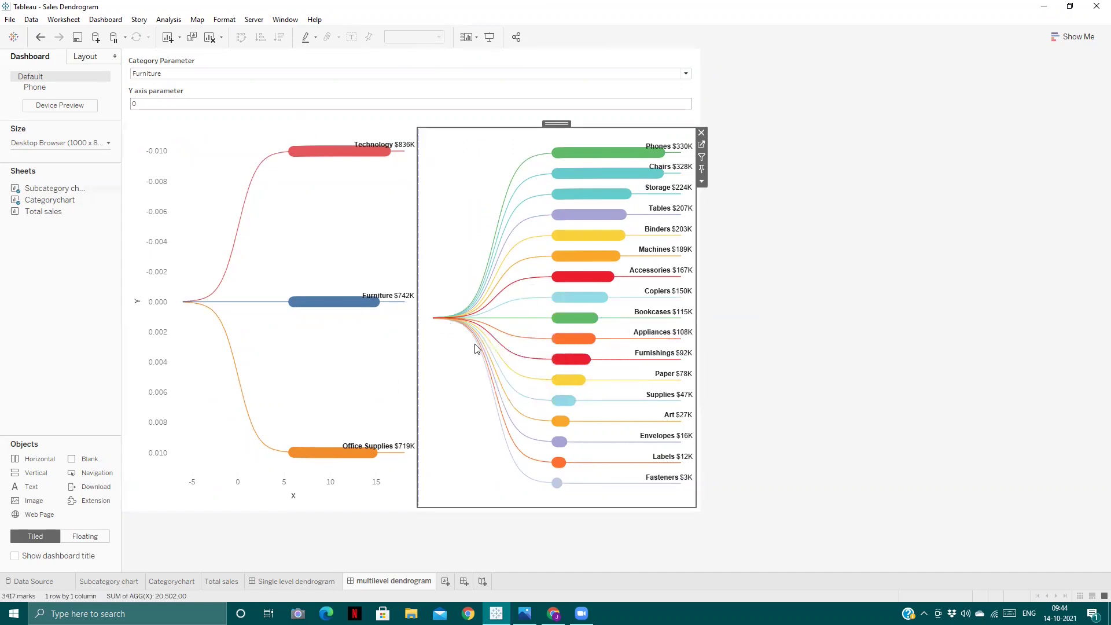
pyautogui.click(702, 145)
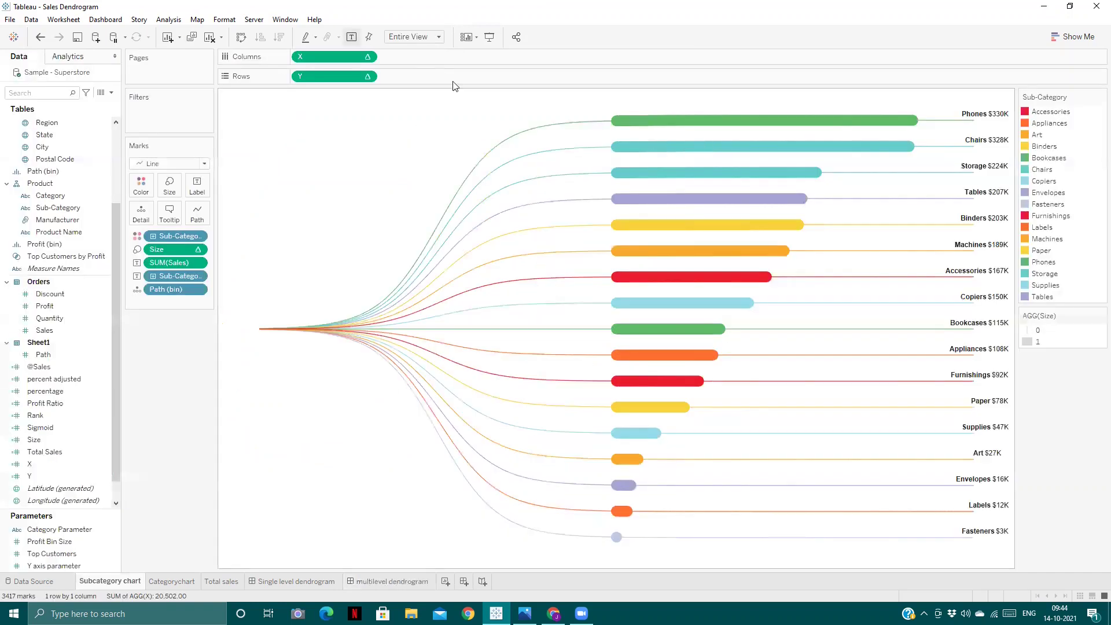
pyautogui.click(367, 77)
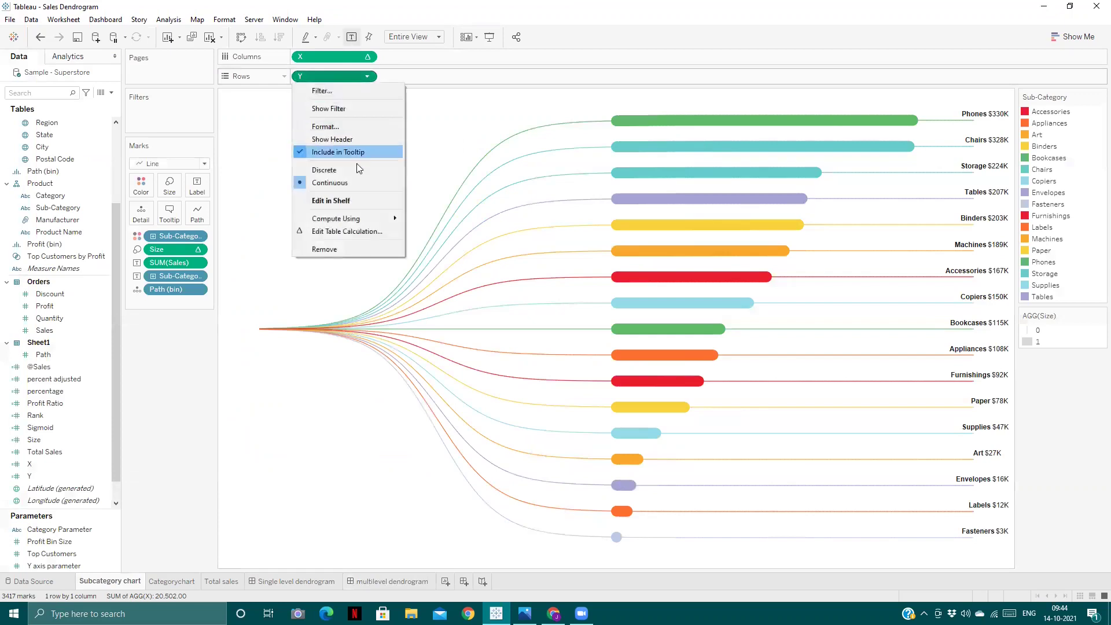
pyautogui.click(338, 139)
pyautogui.click(330, 120)
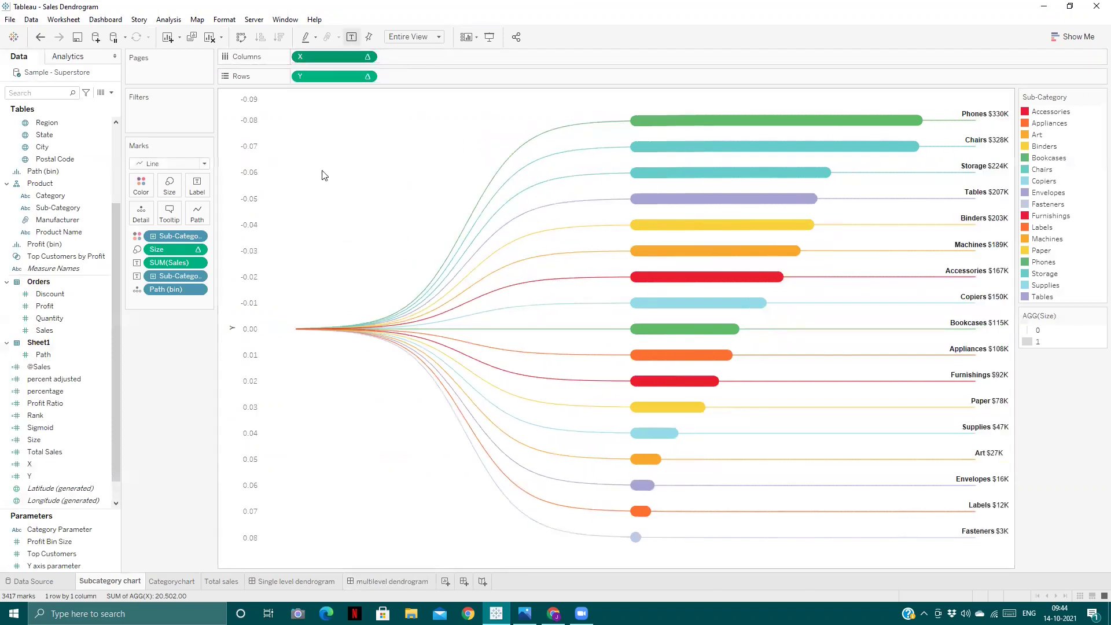
pyautogui.click(392, 581)
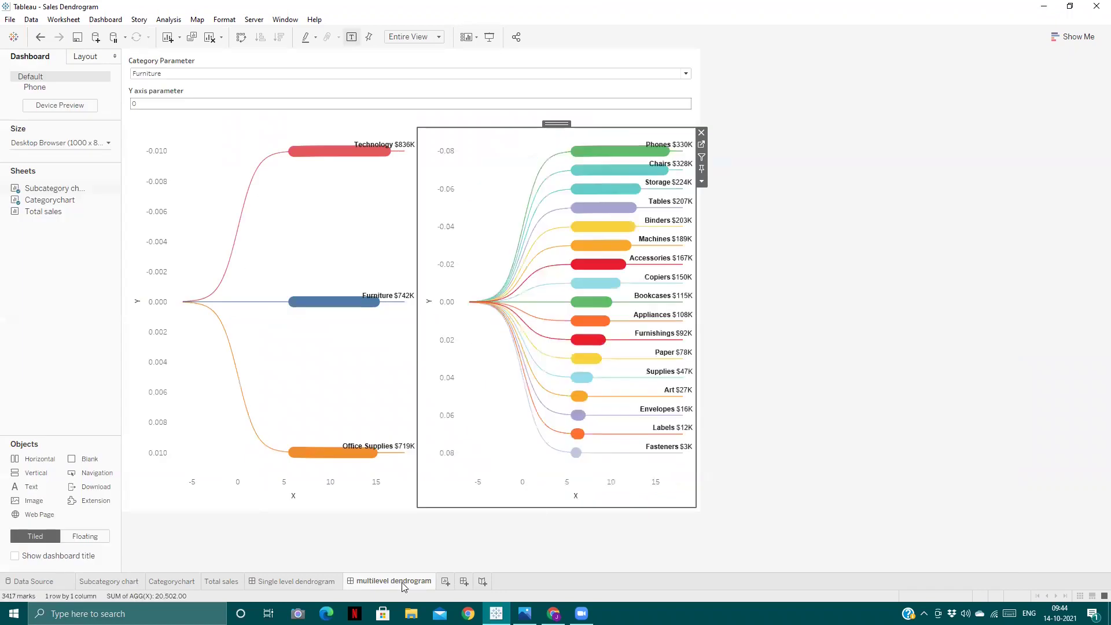
pyautogui.click(747, 289)
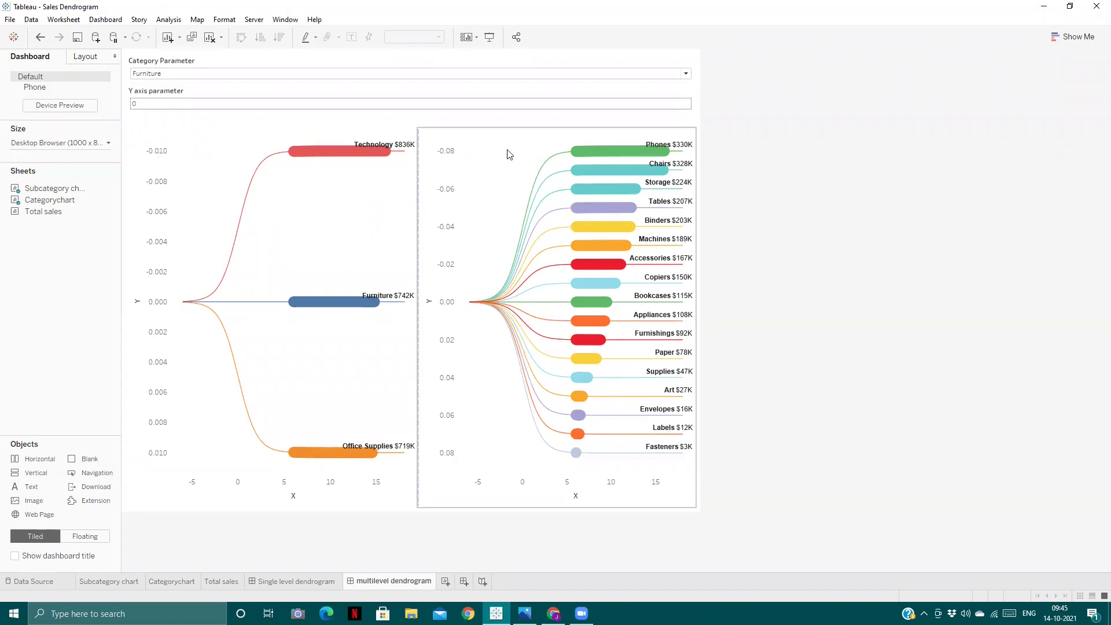
# - On the Categorychart worksheet, duplicate the Y calculated field
pyautogui.click(188, 581)
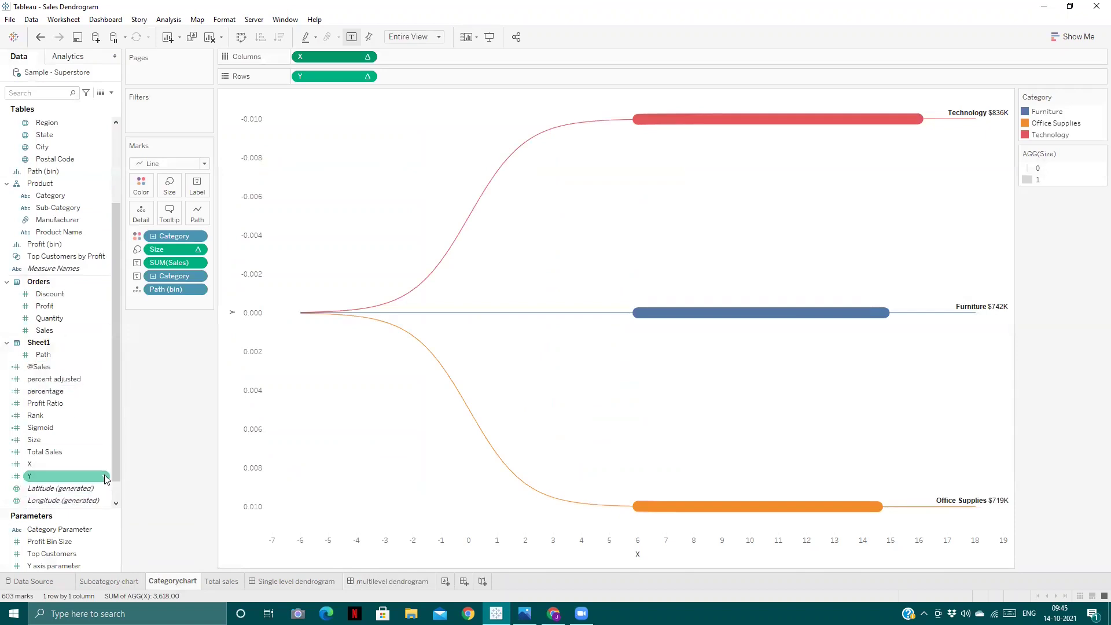
pyautogui.rightClick(47, 476)
pyautogui.click(153, 297)
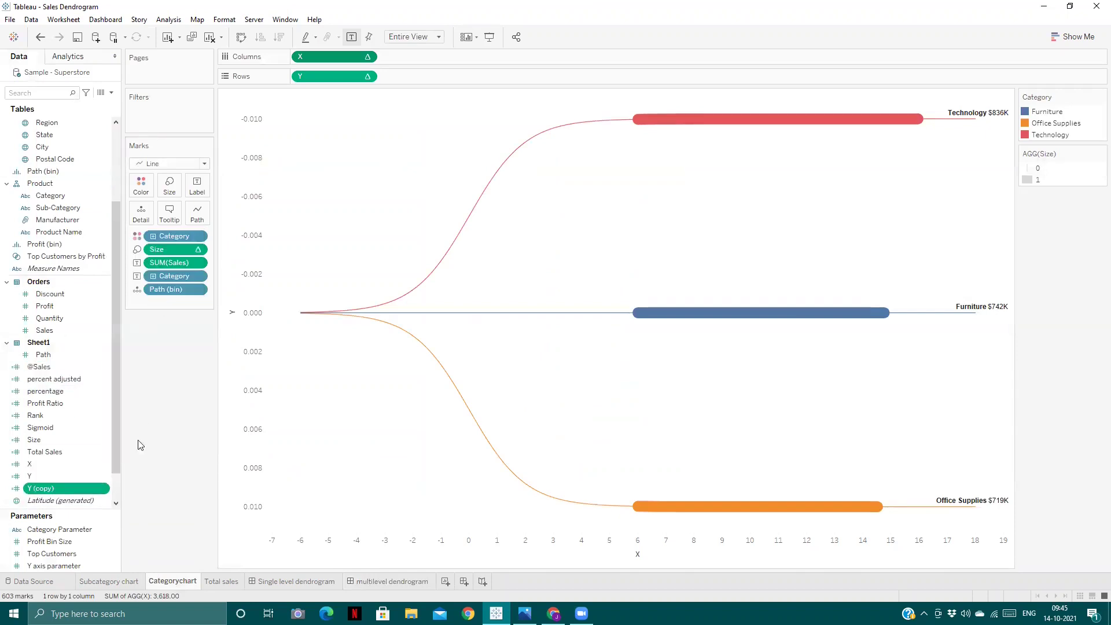
pyautogui.rightClick(103, 490)
pyautogui.click(161, 306)
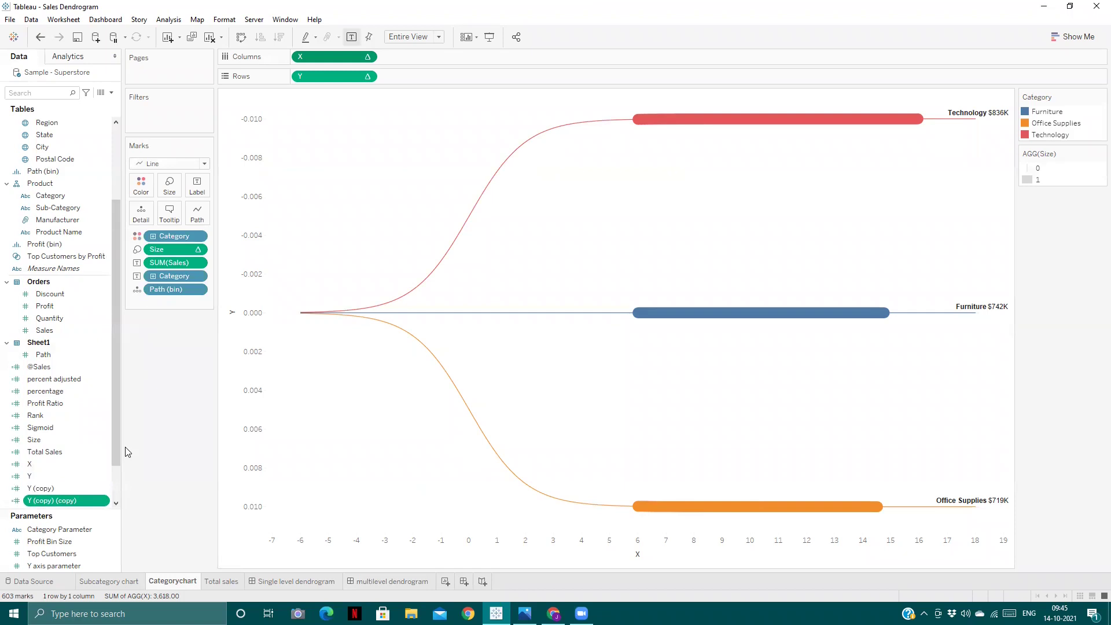
pyautogui.hotkey('ctrl', 'z')
# - Edit the Y (copy) calculation to add + [Y axis parameter] after the existing formula, and save it
pyautogui.rightClick(102, 488)
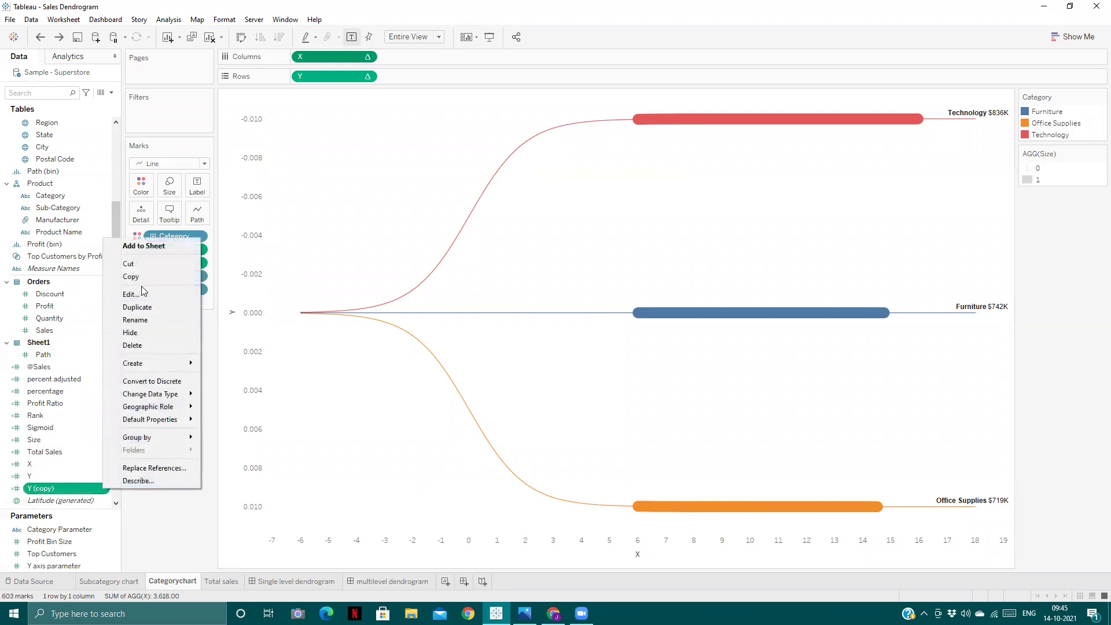
pyautogui.click(143, 294)
pyautogui.click(514, 345)
pyautogui.press('Return')
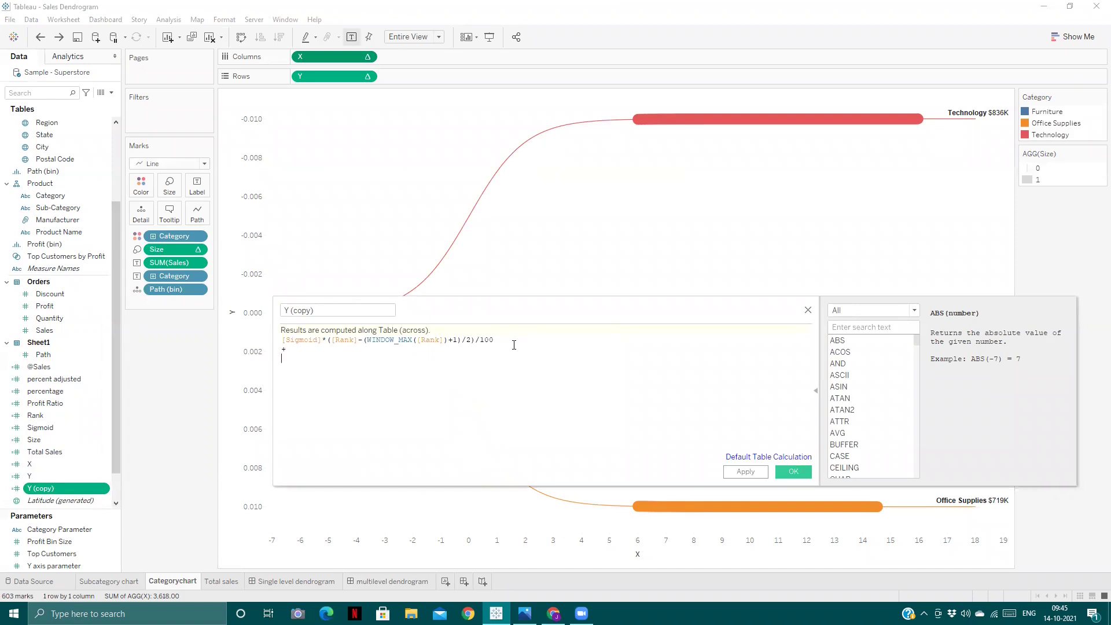
pyautogui.write('y ax')
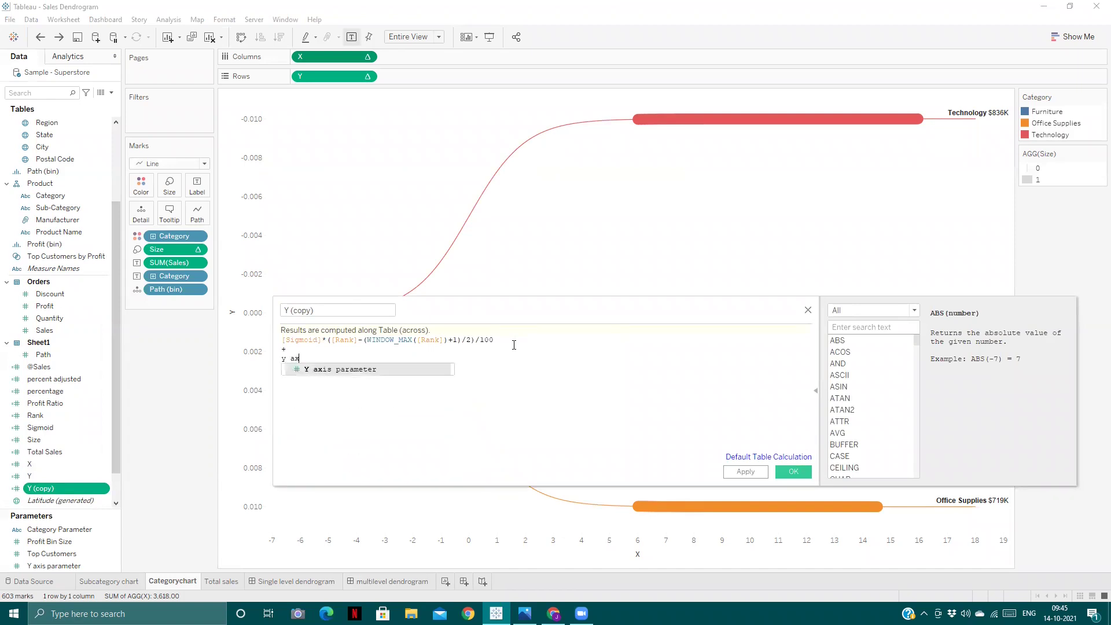
pyautogui.press('Return')
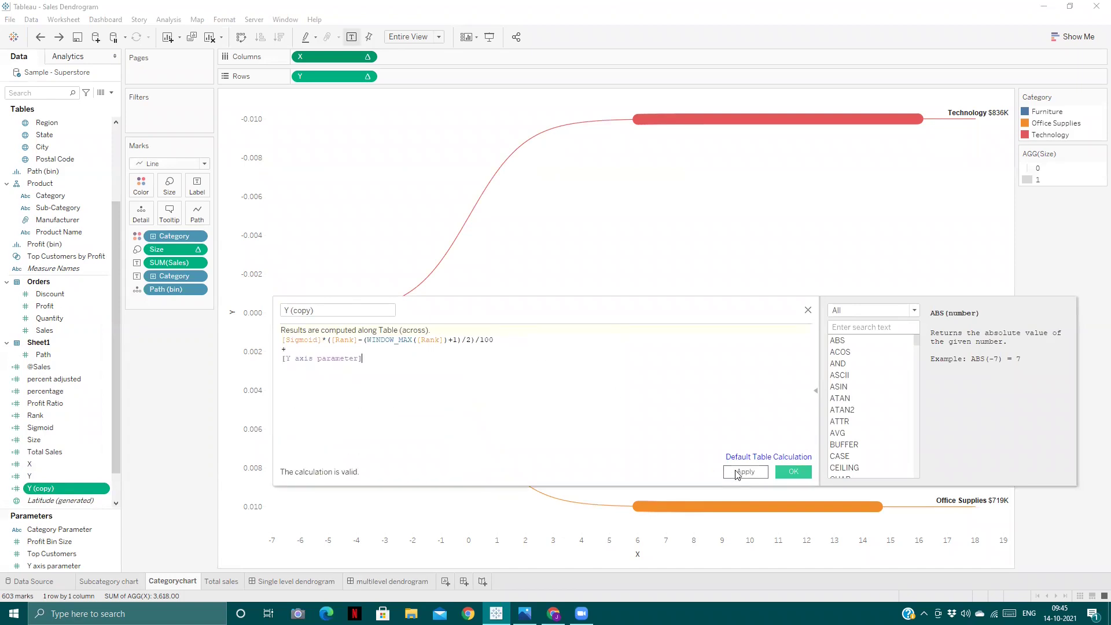
pyautogui.click(793, 472)
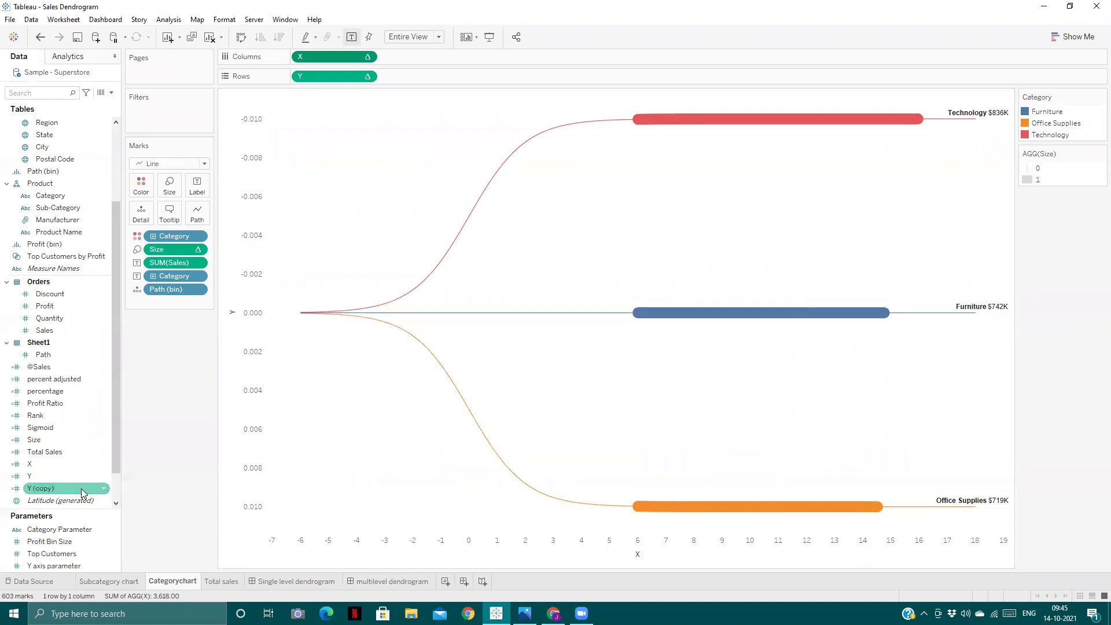
# - Replace Y with Y (copy) on the rows of the Categorychart worksheet
pyautogui.click(52, 490)
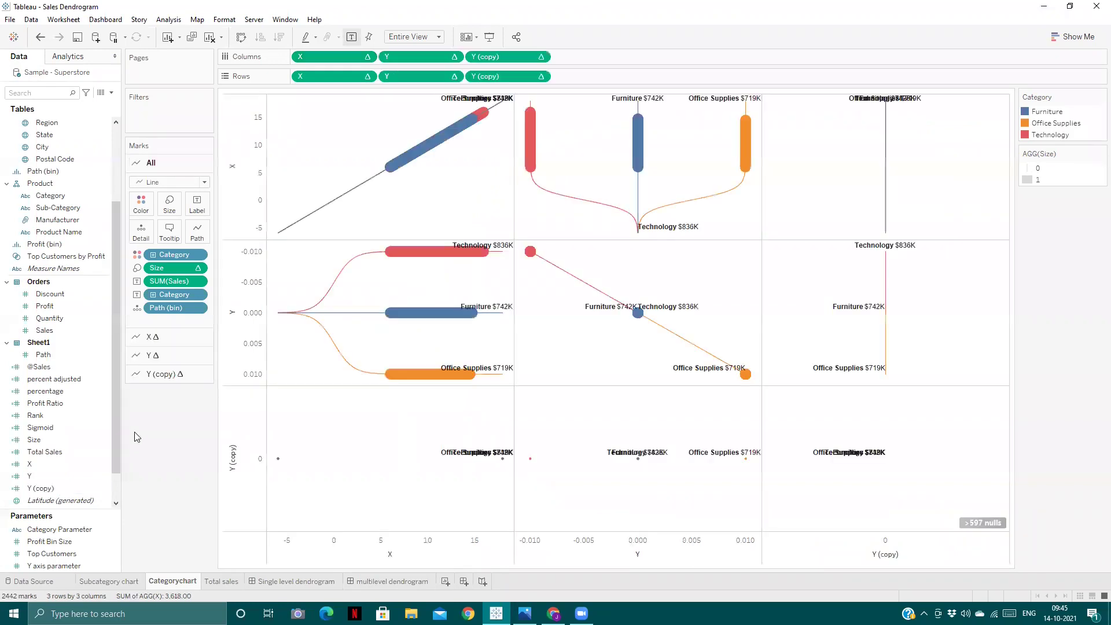
pyautogui.hotkey('ctrl', 'z')
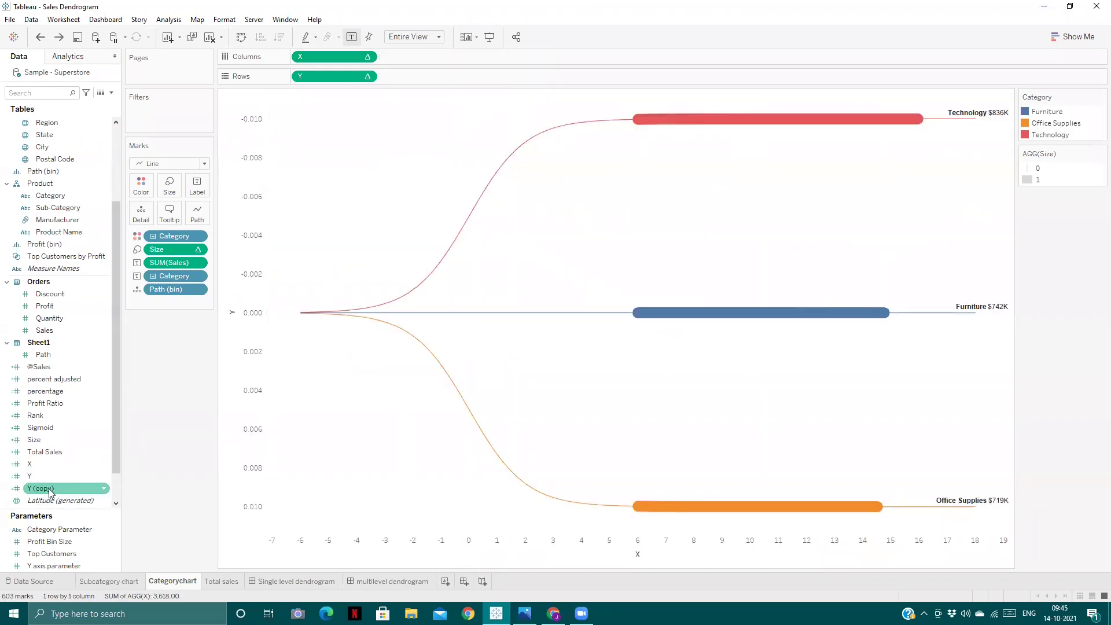
pyautogui.moveTo(48, 489); pyautogui.dragTo(320, 75)
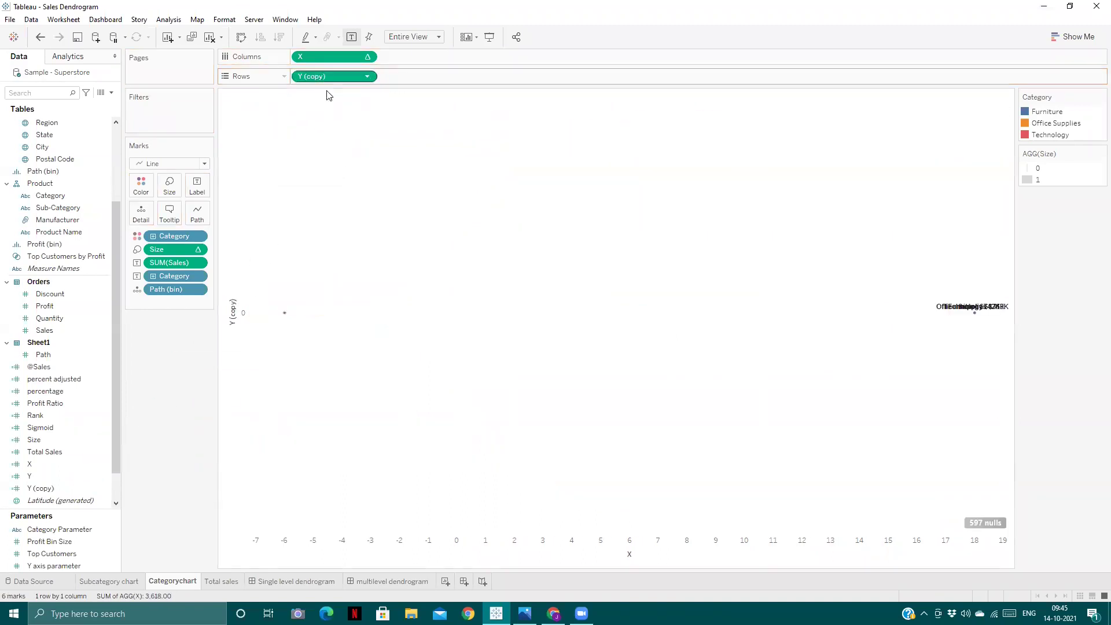
# - Edit the Y (copy) table calculation on the Categorychart rows so Y (copy) computes using the specific dimensions Category and Path (bin)
pyautogui.click(368, 76)
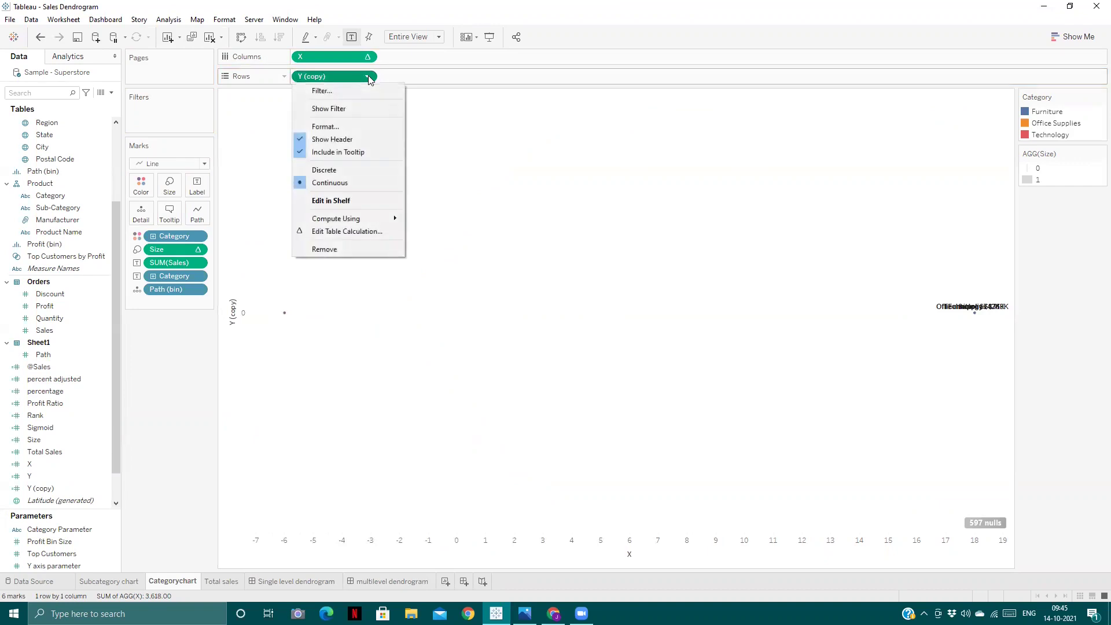
pyautogui.click(373, 230)
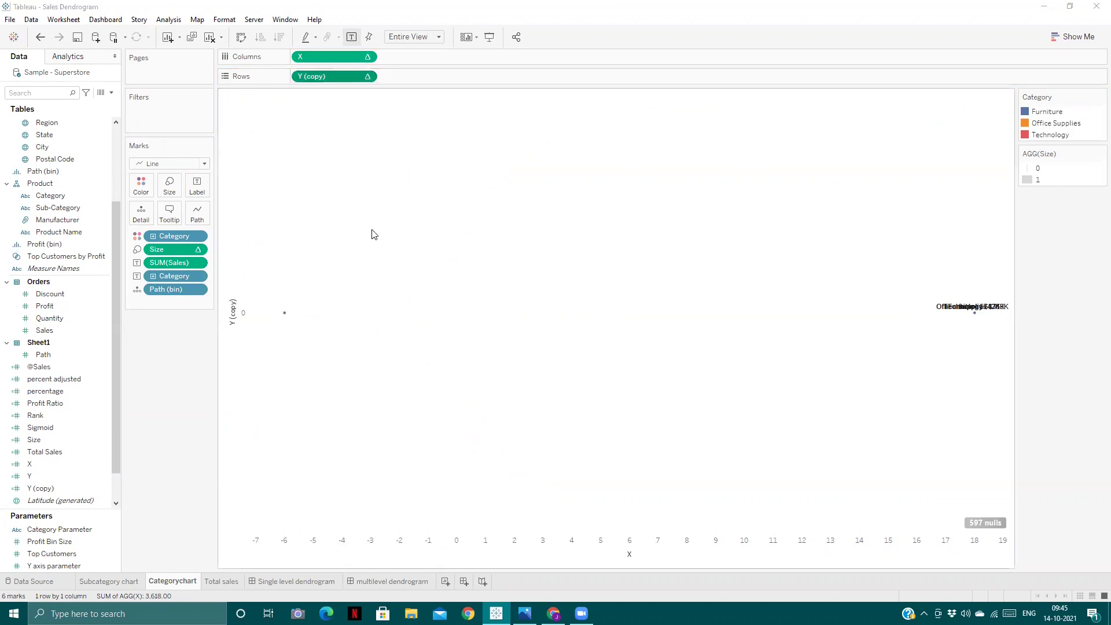
pyautogui.click(604, 245)
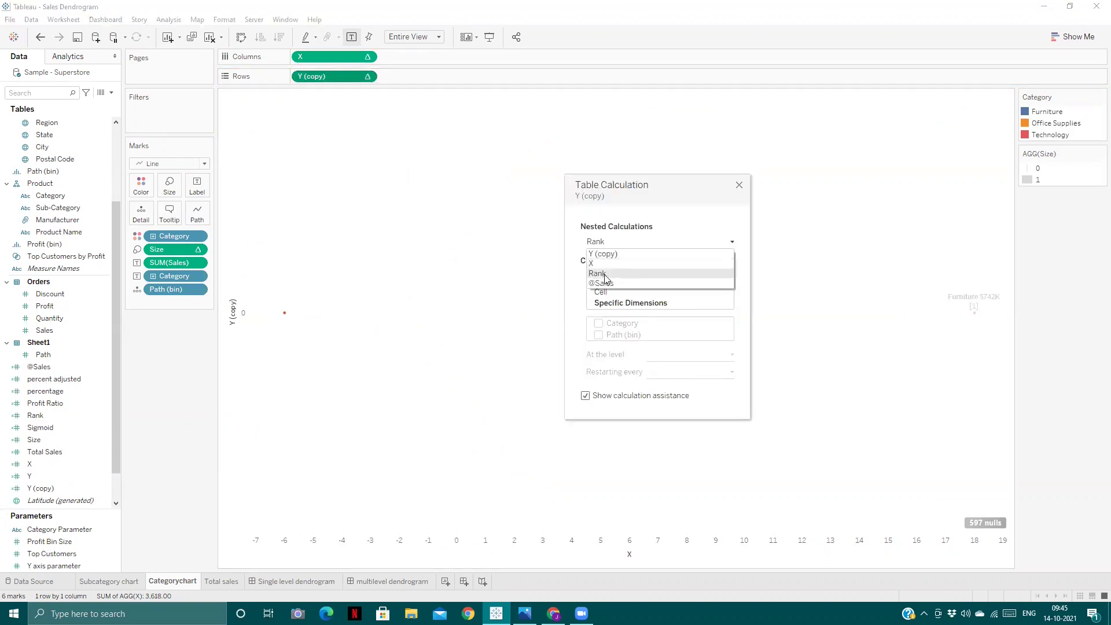
pyautogui.click(607, 253)
pyautogui.click(625, 320)
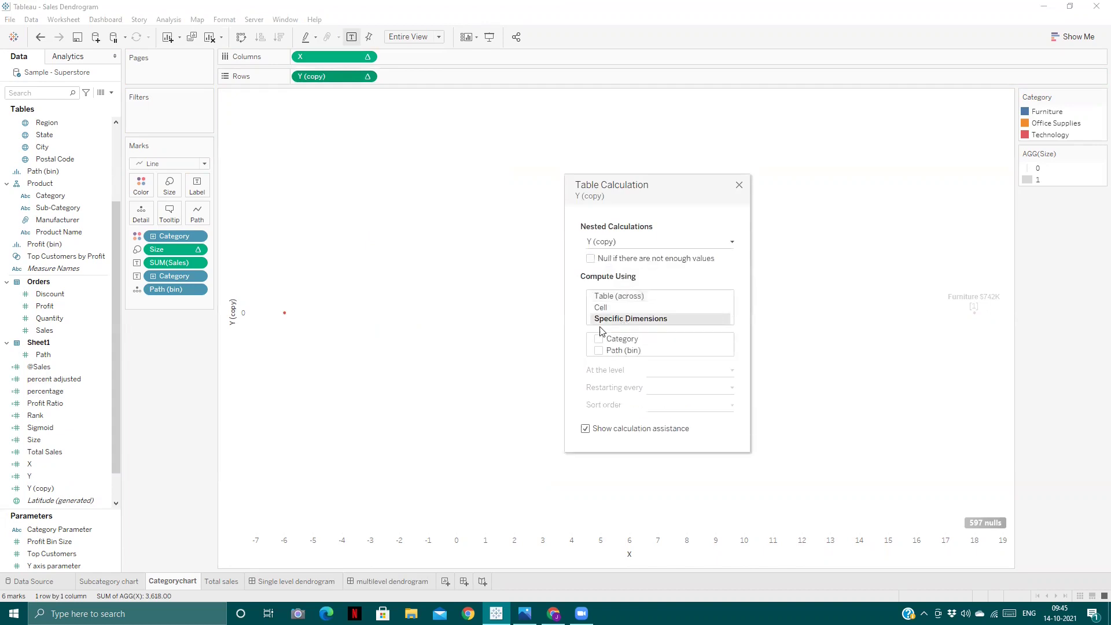
pyautogui.click(635, 240)
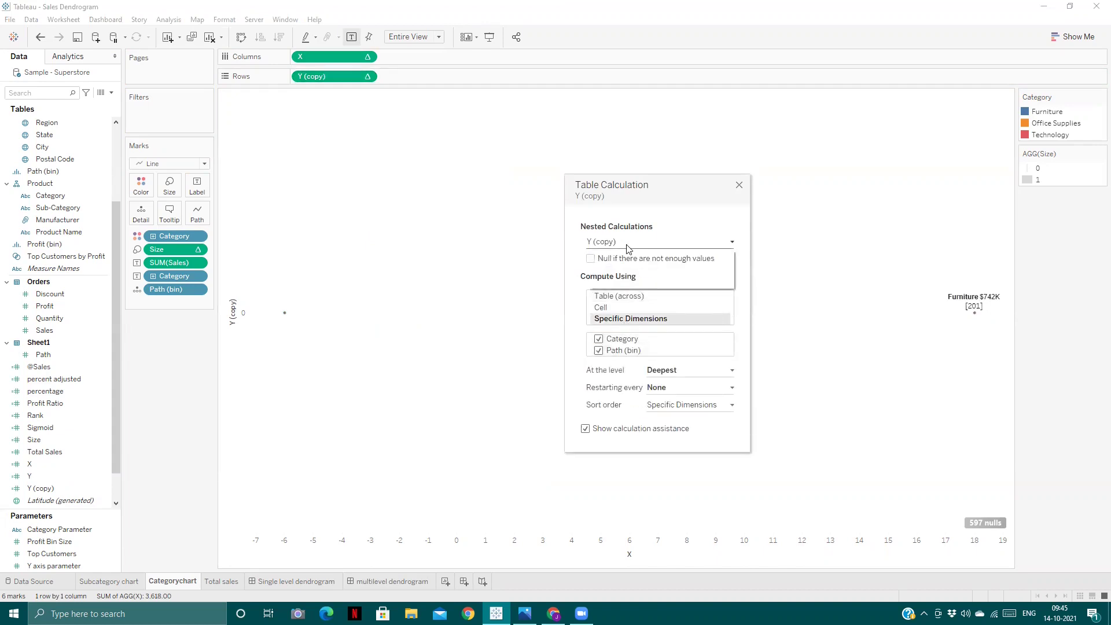
# - Set the nested Rank calculation of Y (copy) to compute using the specific dimension Category
pyautogui.click(616, 255)
pyautogui.click(617, 244)
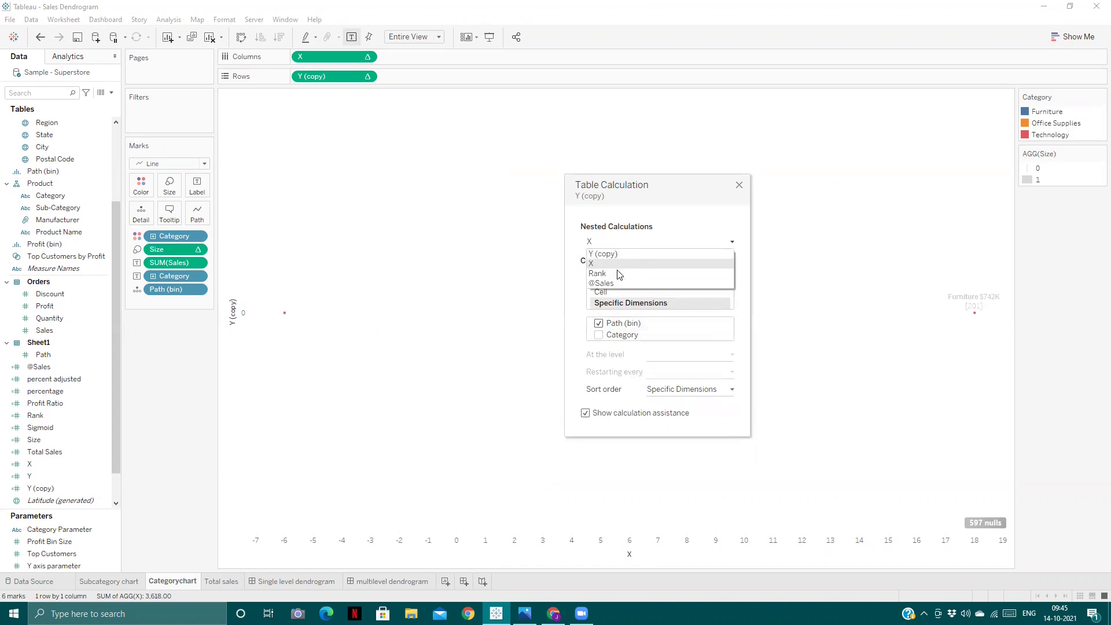
pyautogui.click(612, 273)
pyautogui.click(631, 302)
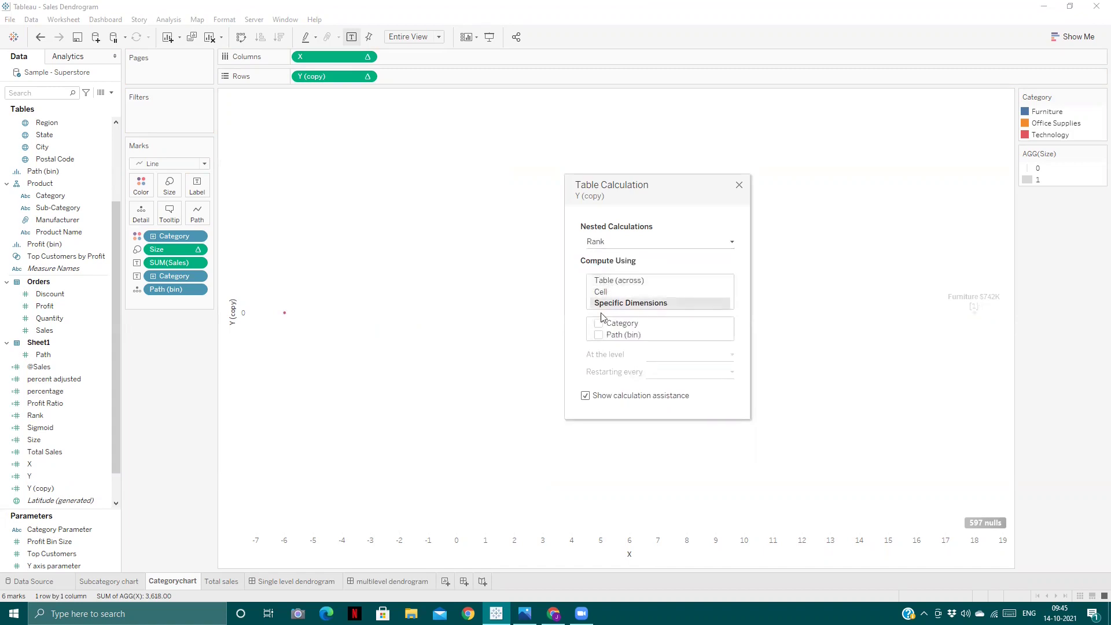
pyautogui.click(598, 323)
pyautogui.click(637, 246)
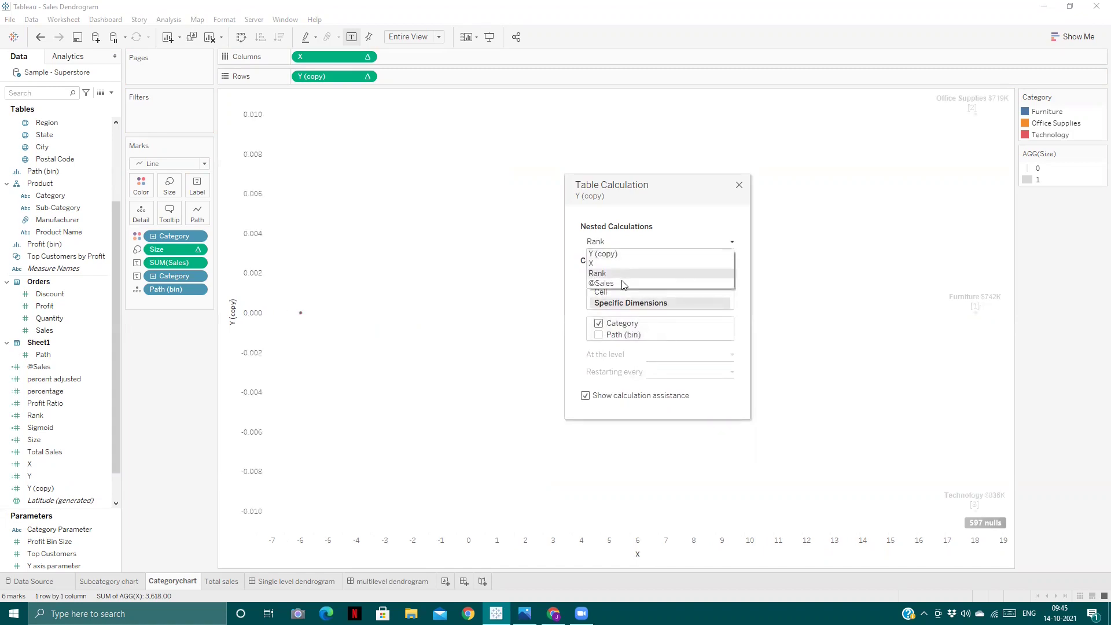
pyautogui.click(623, 287)
pyautogui.click(609, 319)
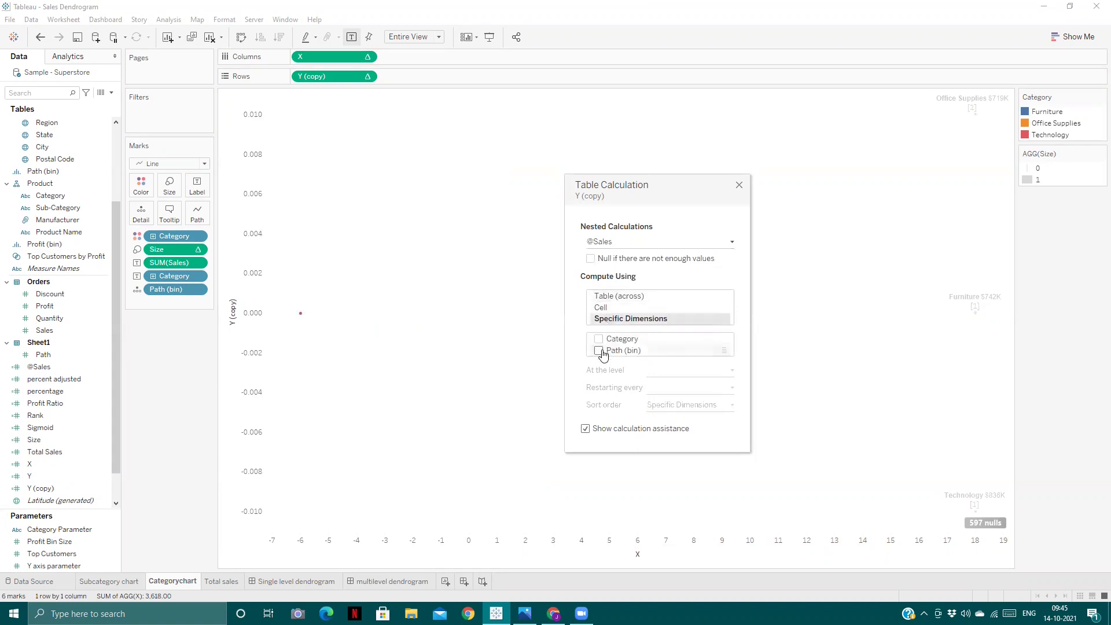
pyautogui.click(599, 350)
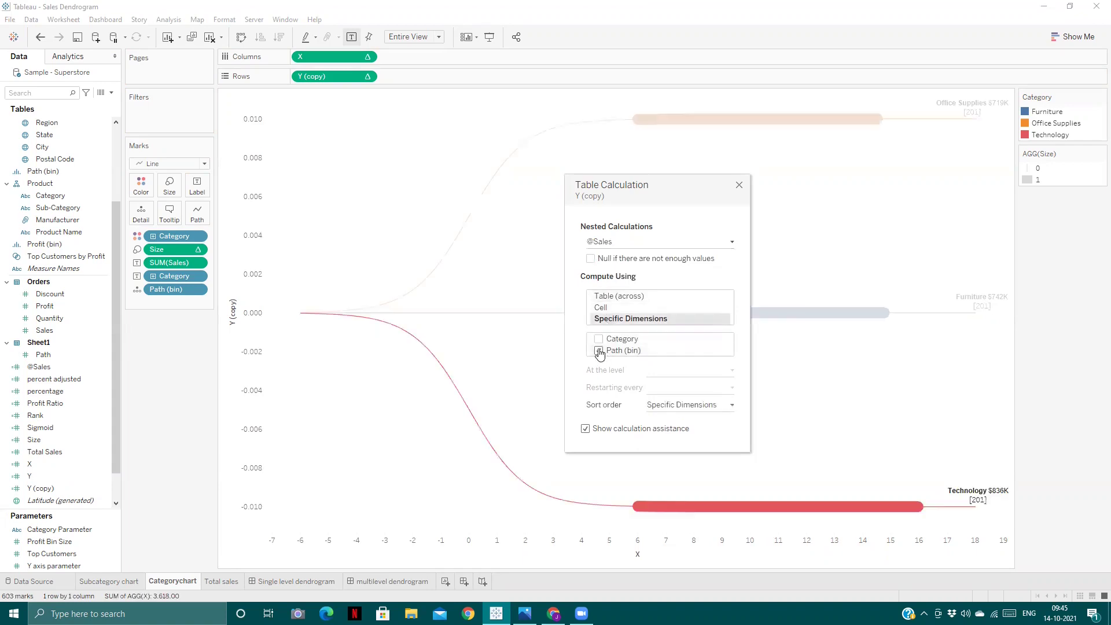
pyautogui.click(740, 186)
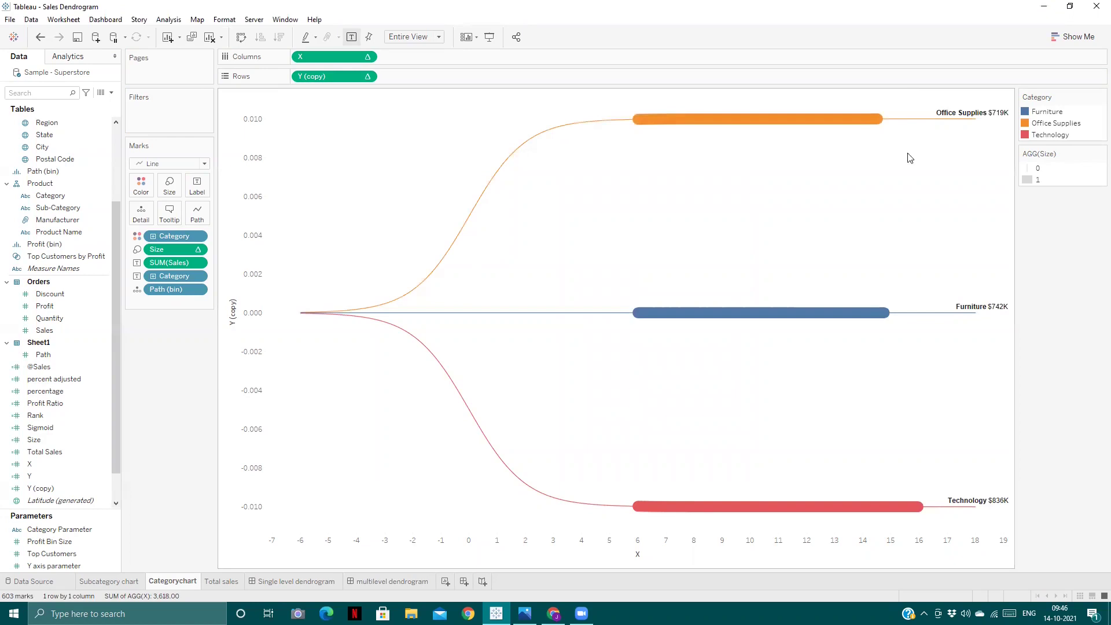
# - Reverse the scale of the Y (copy) axis on the Categorychart worksheet
pyautogui.click(243, 191)
pyautogui.rightClick(243, 191)
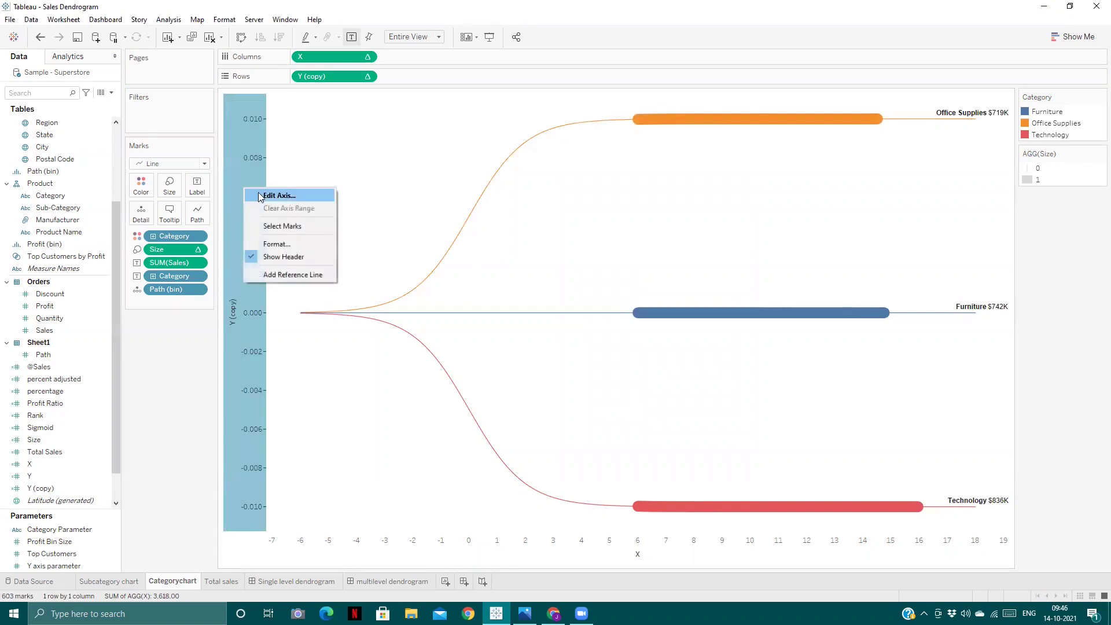
pyautogui.click(259, 196)
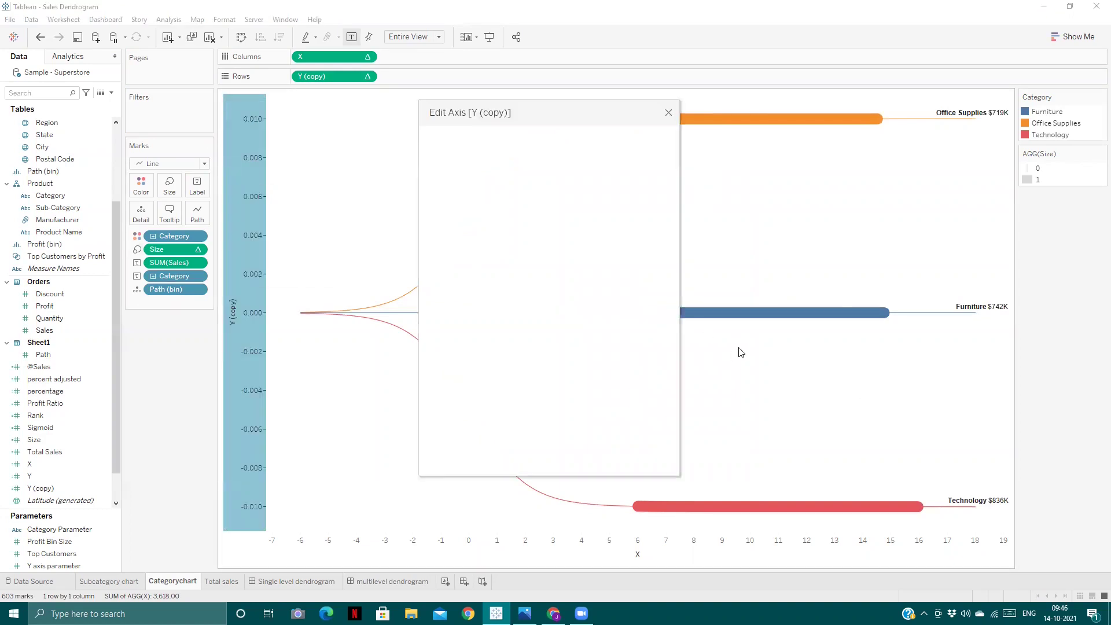
pyautogui.click(441, 307)
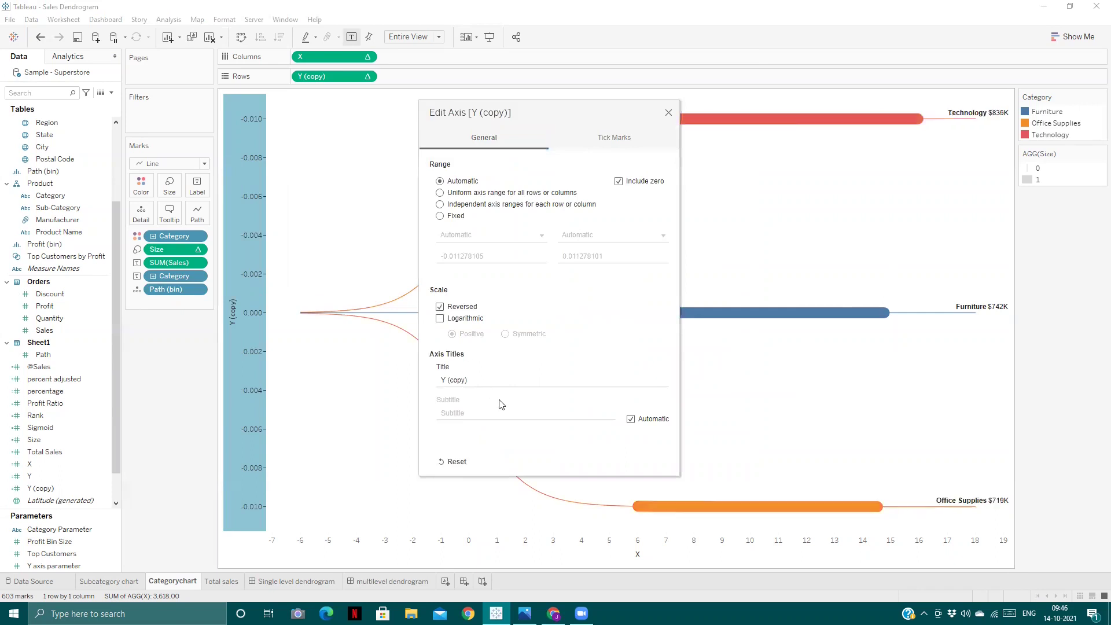
pyautogui.click(669, 113)
# - On the multilevel dendrogram dashboard, add a parameter action that sets Category Parameter from Category when a Categorychart mark is selected
pyautogui.click(376, 580)
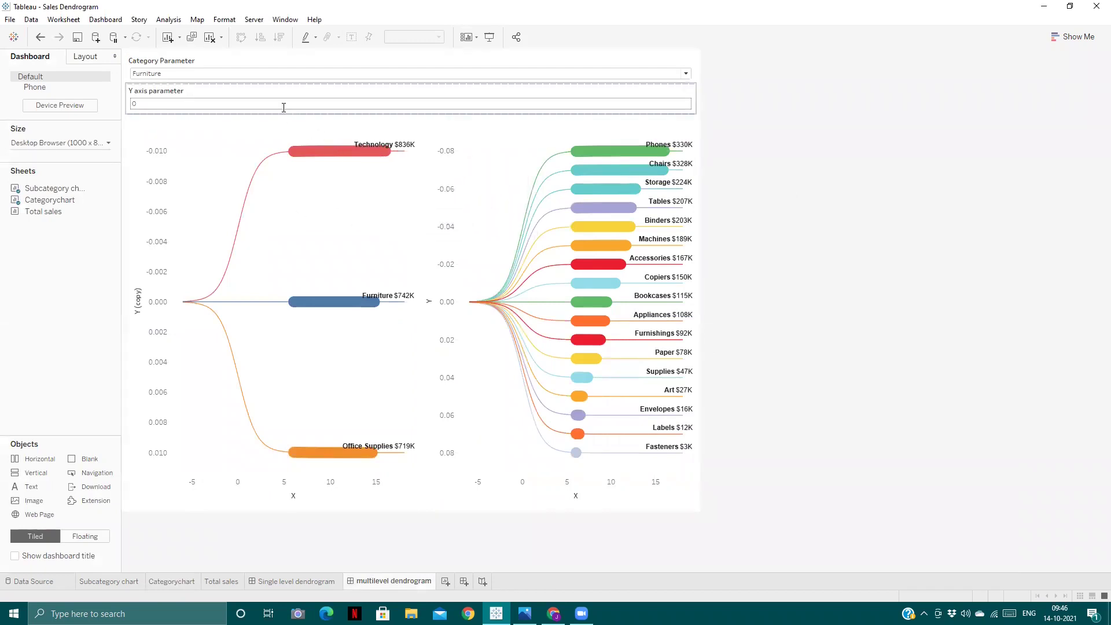
pyautogui.moveTo(408, 152)
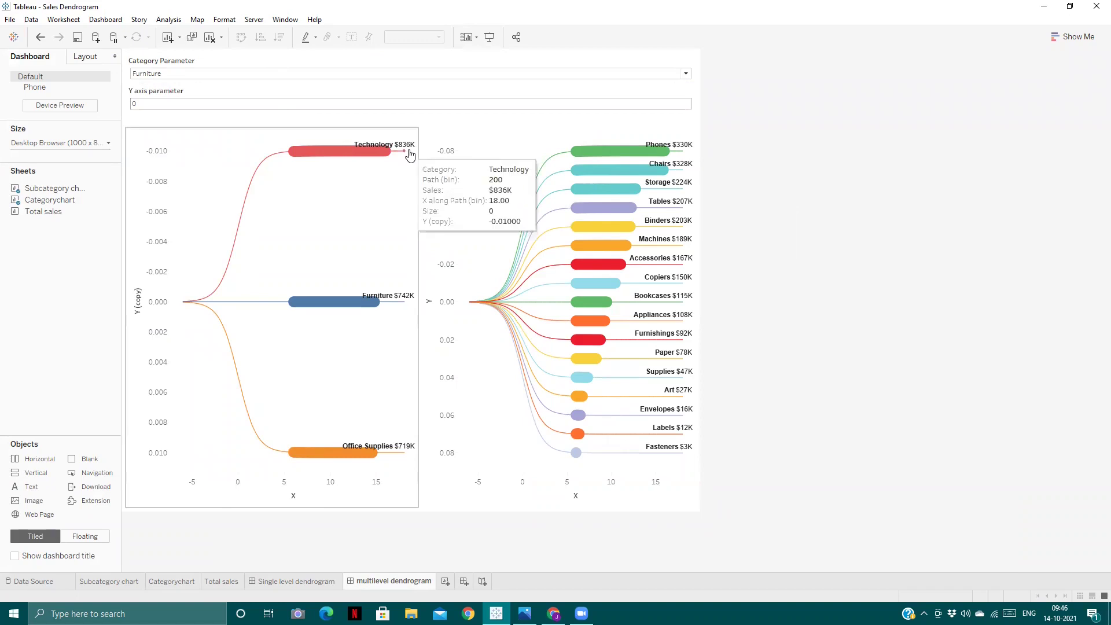
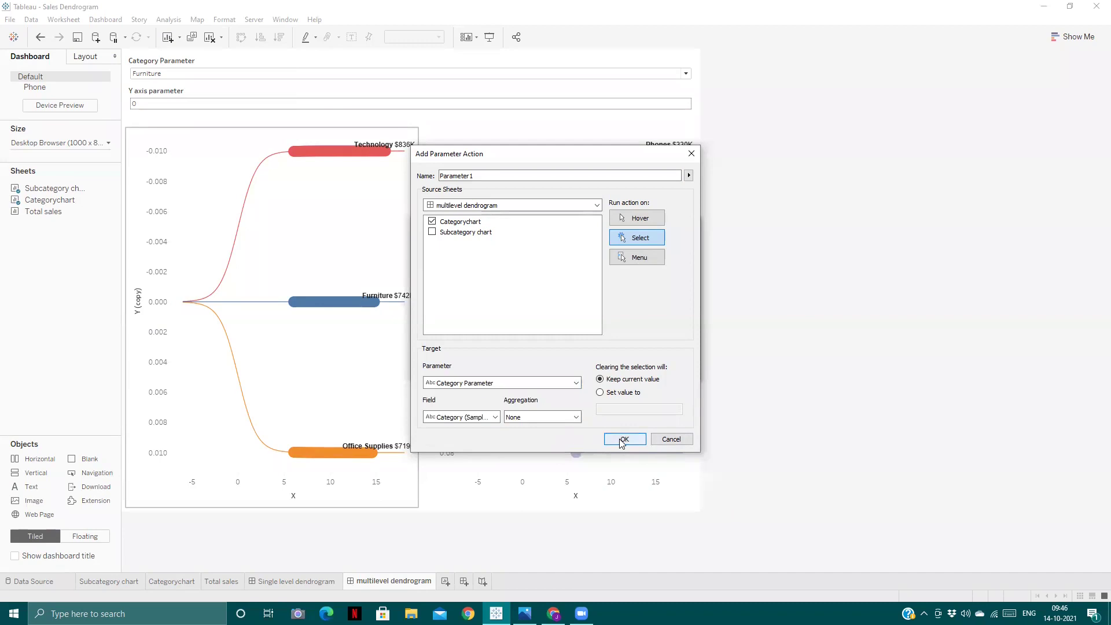
pyautogui.click(622, 440)
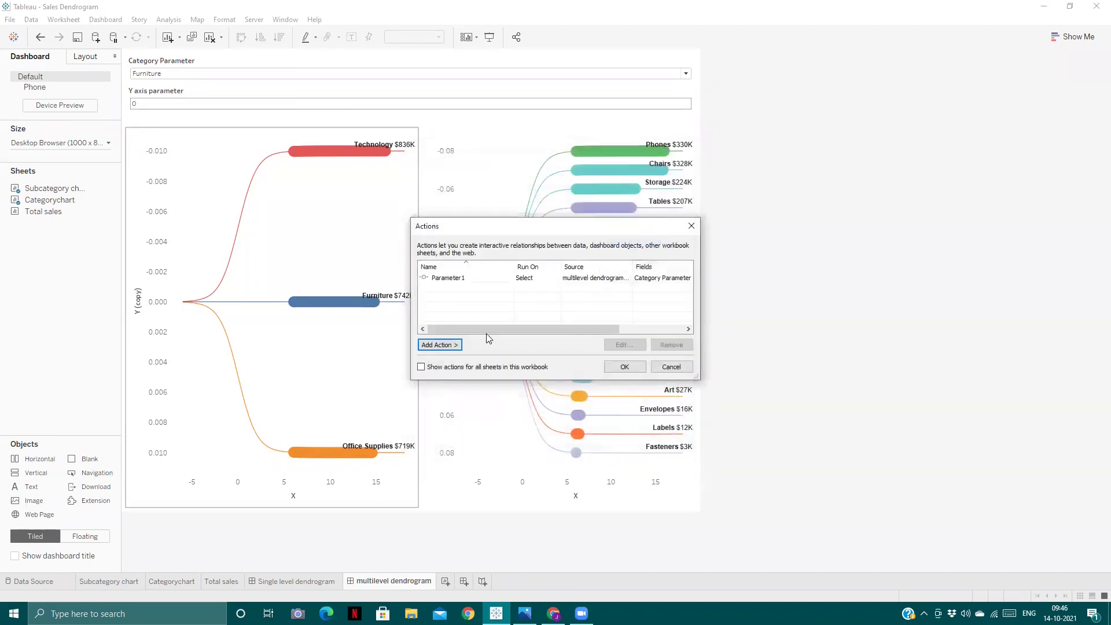
pyautogui.click(436, 346)
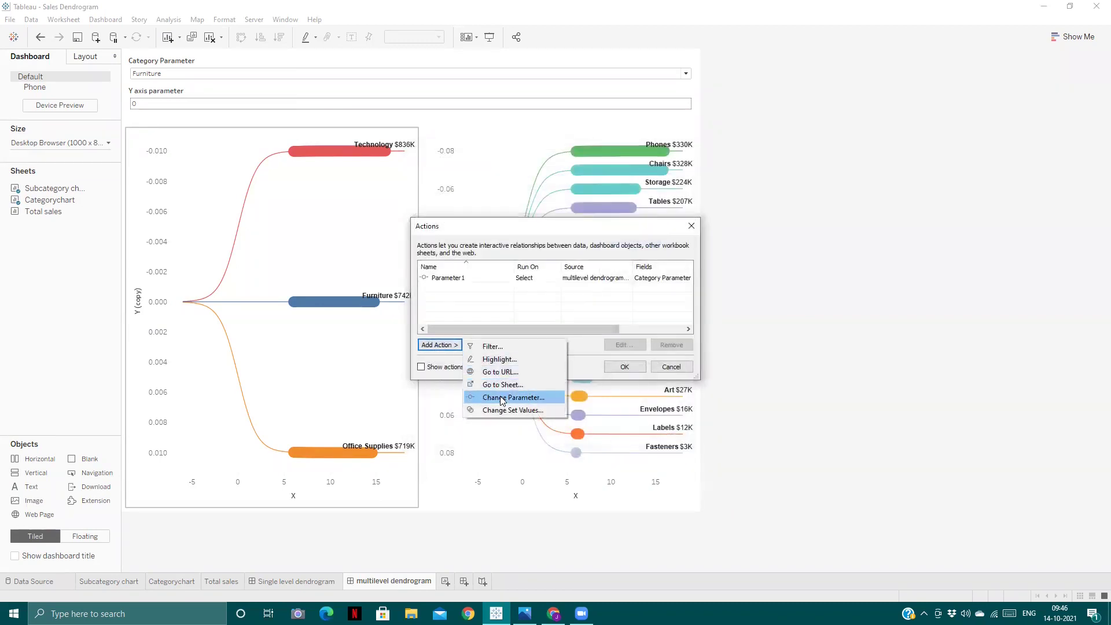
pyautogui.click(501, 399)
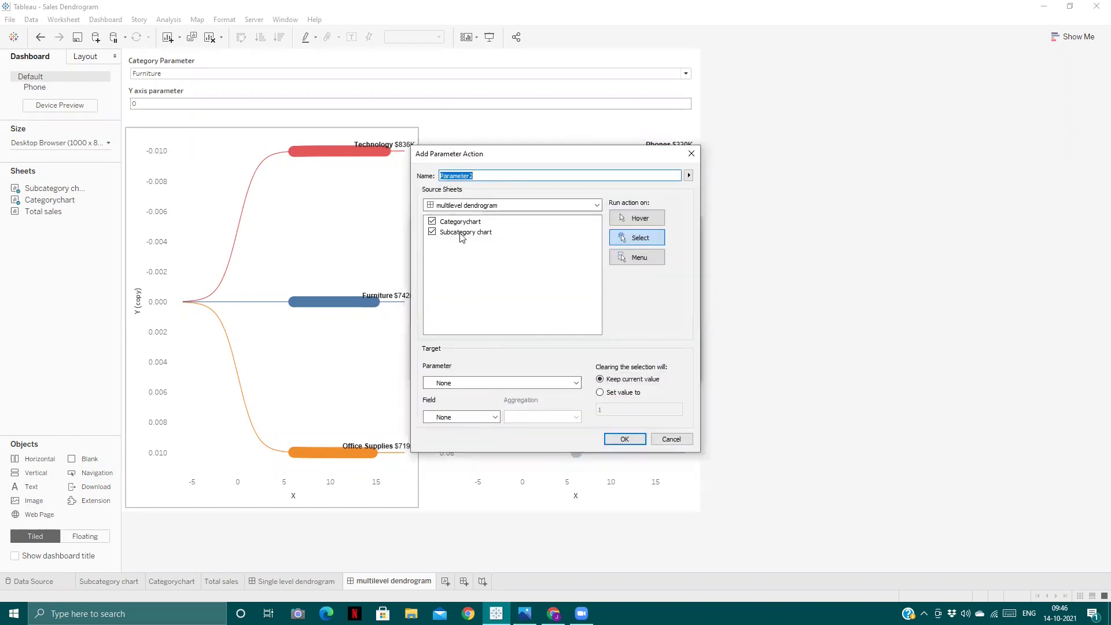
pyautogui.click(460, 233)
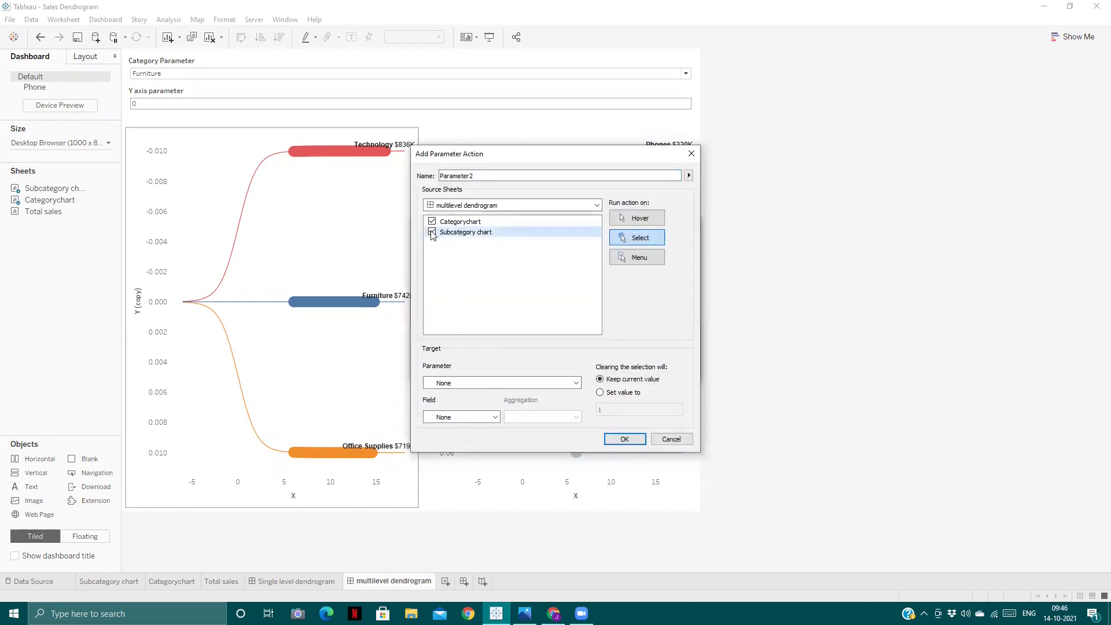
pyautogui.click(484, 383)
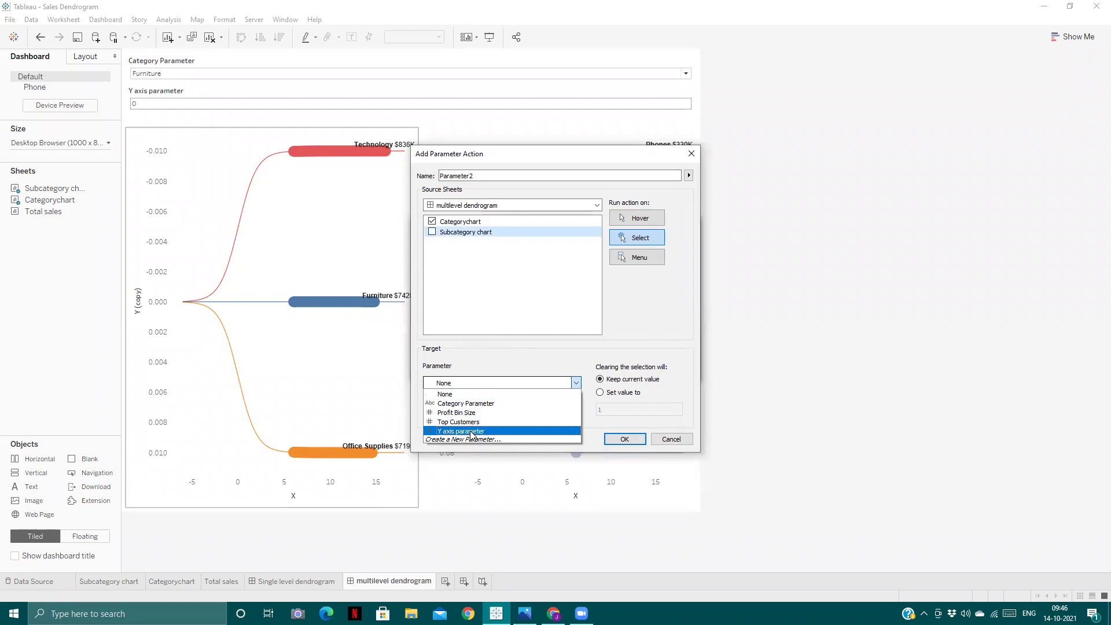
pyautogui.click(473, 429)
pyautogui.click(472, 418)
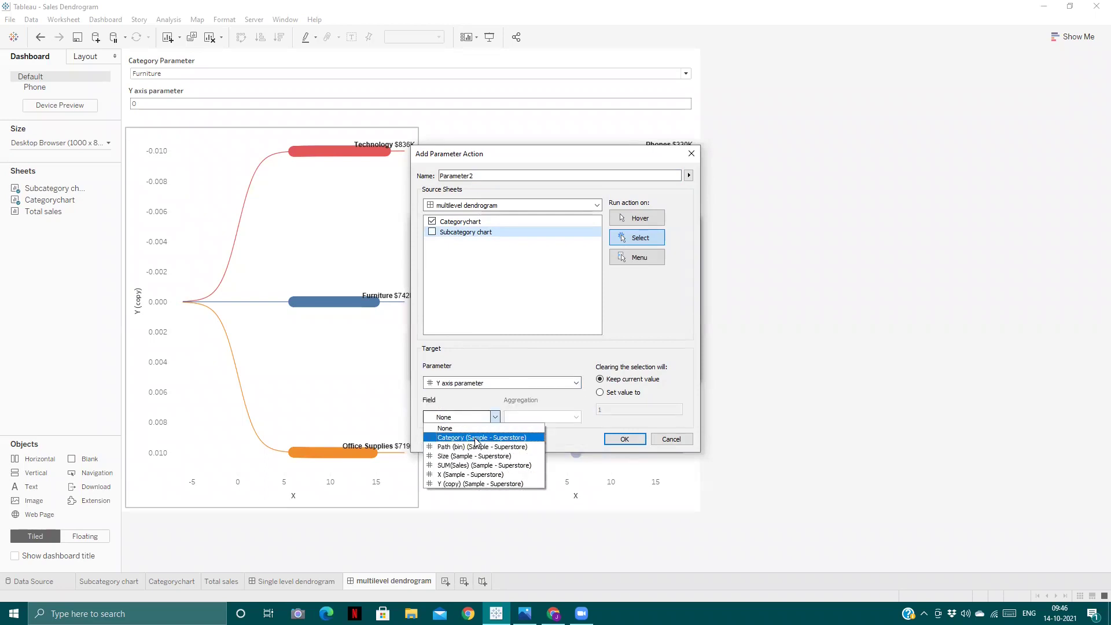
pyautogui.click(487, 315)
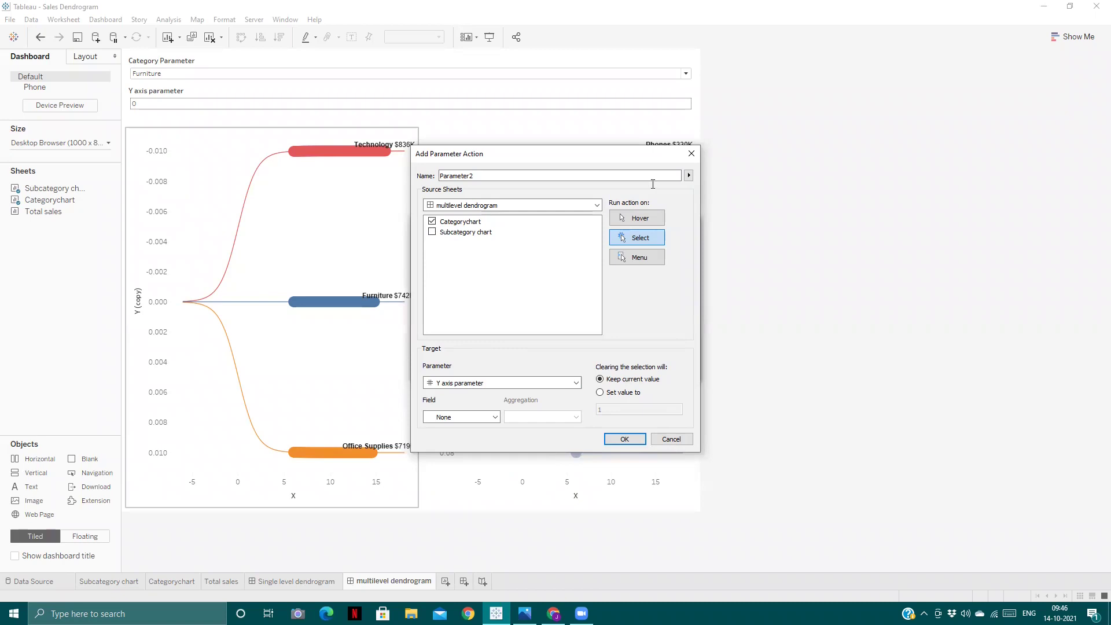
pyautogui.click(691, 154)
pyautogui.click(691, 226)
# - Replace Y (copy) with Y on the Categorychart rows and compute its Y table calculation using Category and Path (bin)
pyautogui.click(173, 581)
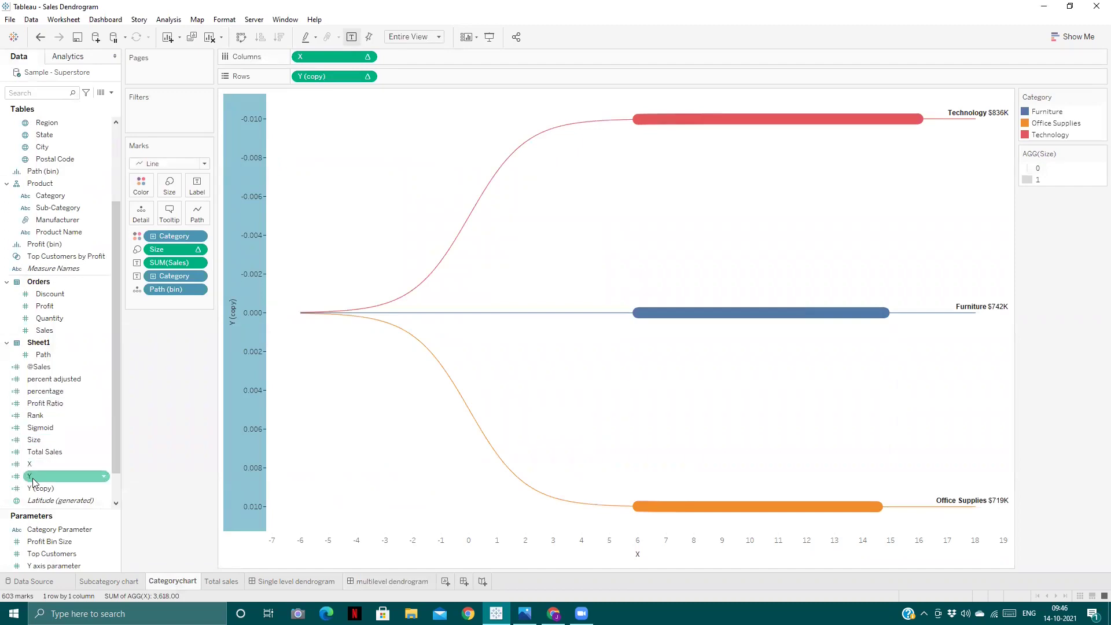
pyautogui.moveTo(33, 481); pyautogui.dragTo(314, 75)
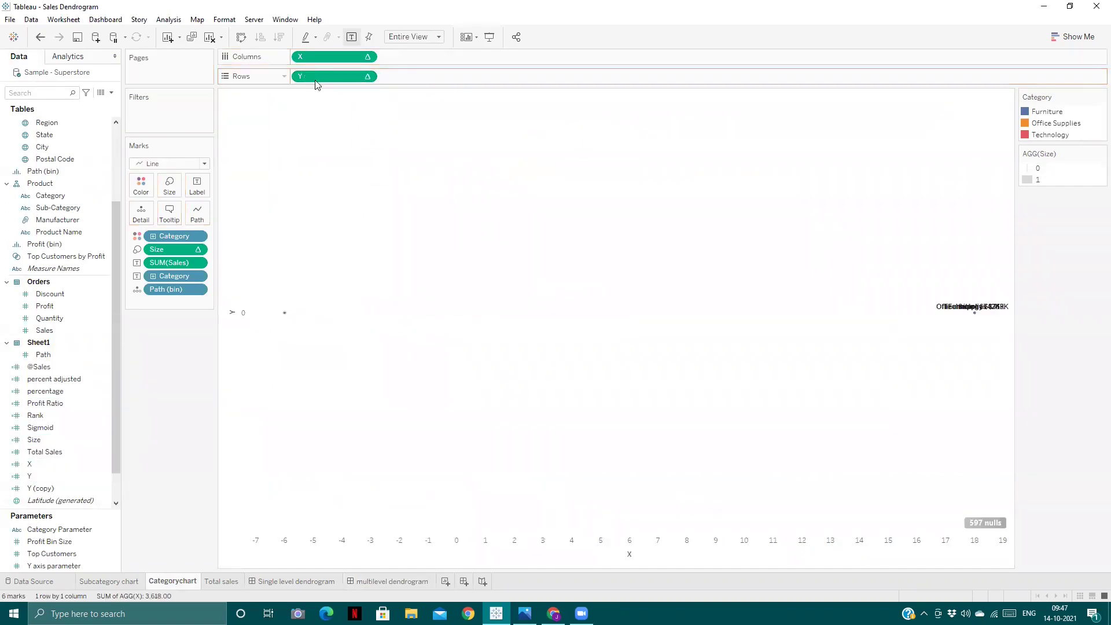
pyautogui.click(367, 76)
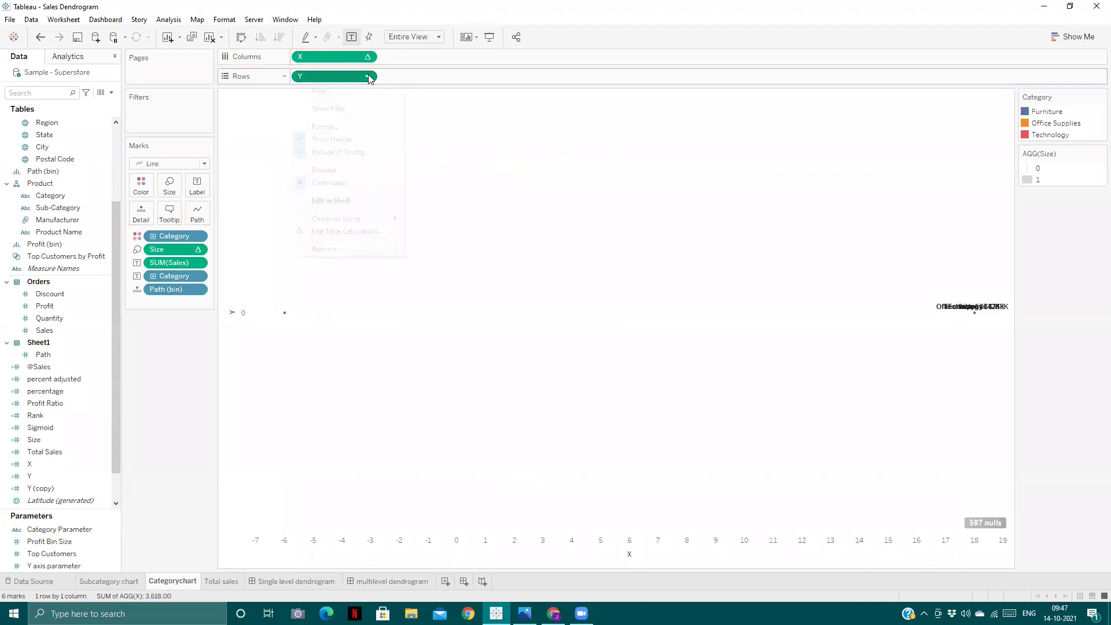
pyautogui.click(374, 230)
pyautogui.click(628, 241)
pyautogui.click(613, 253)
pyautogui.click(602, 319)
pyautogui.click(598, 339)
pyautogui.click(598, 350)
# - Set the nested Rank calculation of Y to compute using the specific dimension Category
pyautogui.click(615, 243)
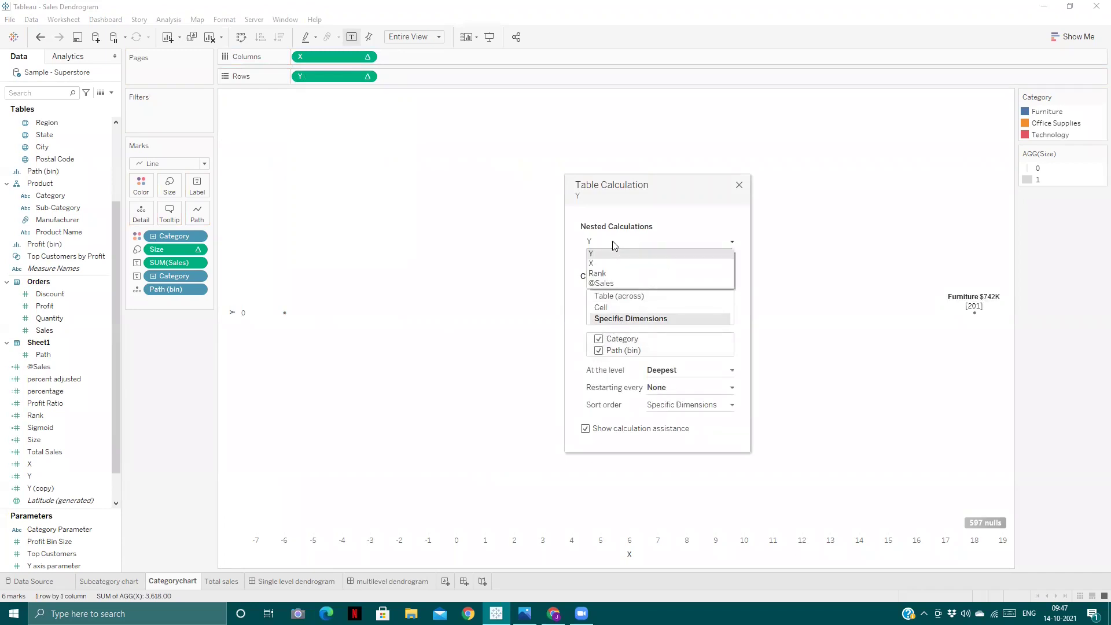
pyautogui.click(613, 263)
pyautogui.click(618, 246)
pyautogui.click(605, 273)
pyautogui.click(598, 323)
pyautogui.click(628, 246)
pyautogui.click(608, 284)
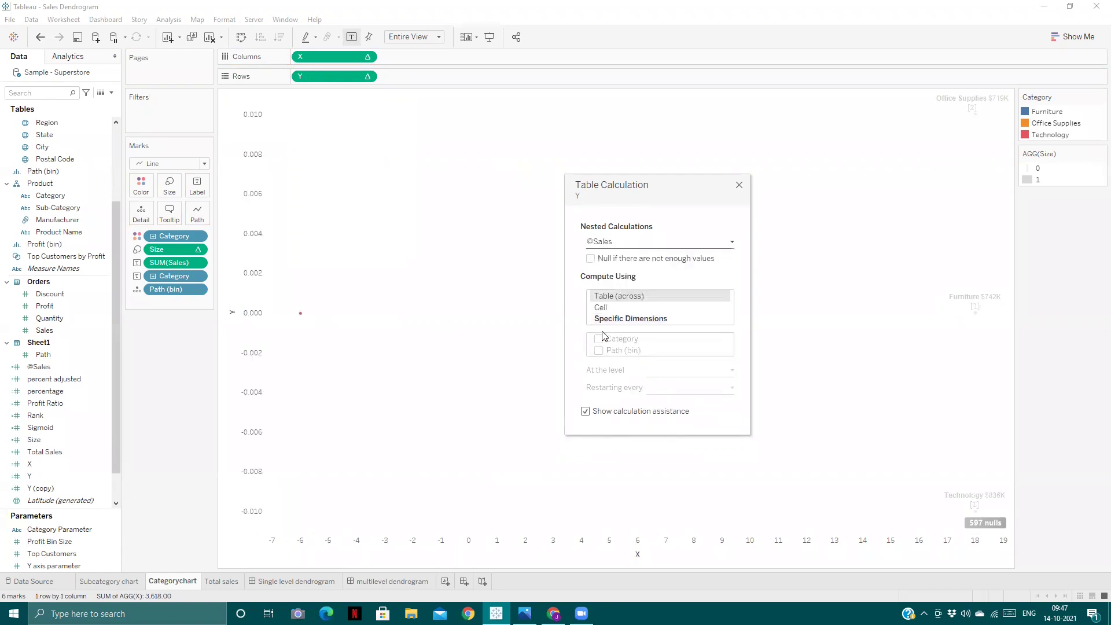
pyautogui.click(611, 320)
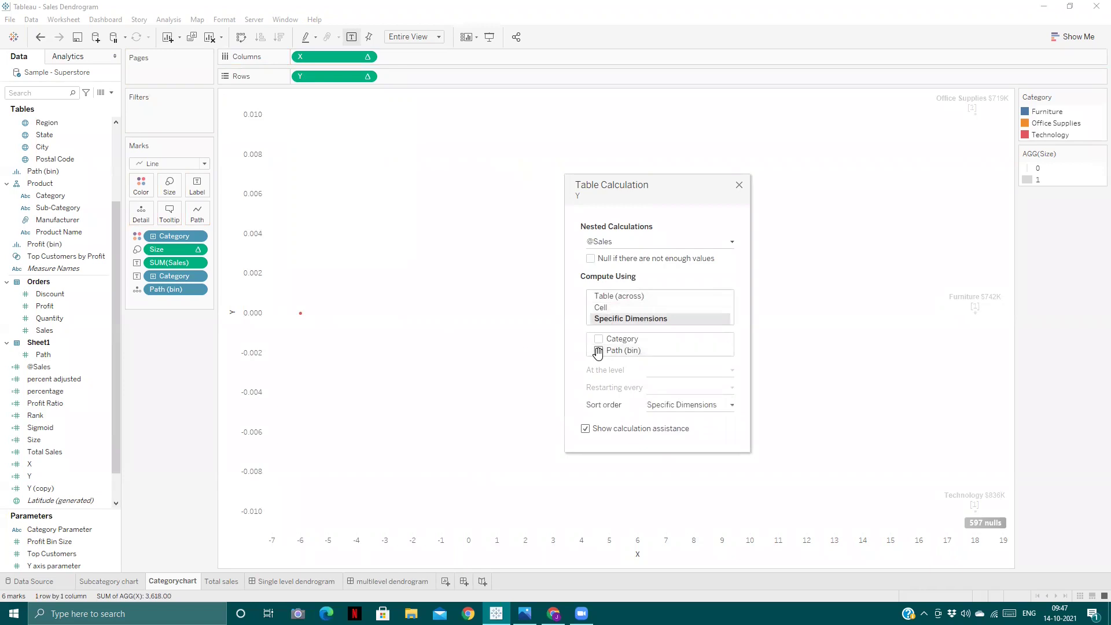
pyautogui.click(599, 351)
pyautogui.click(739, 185)
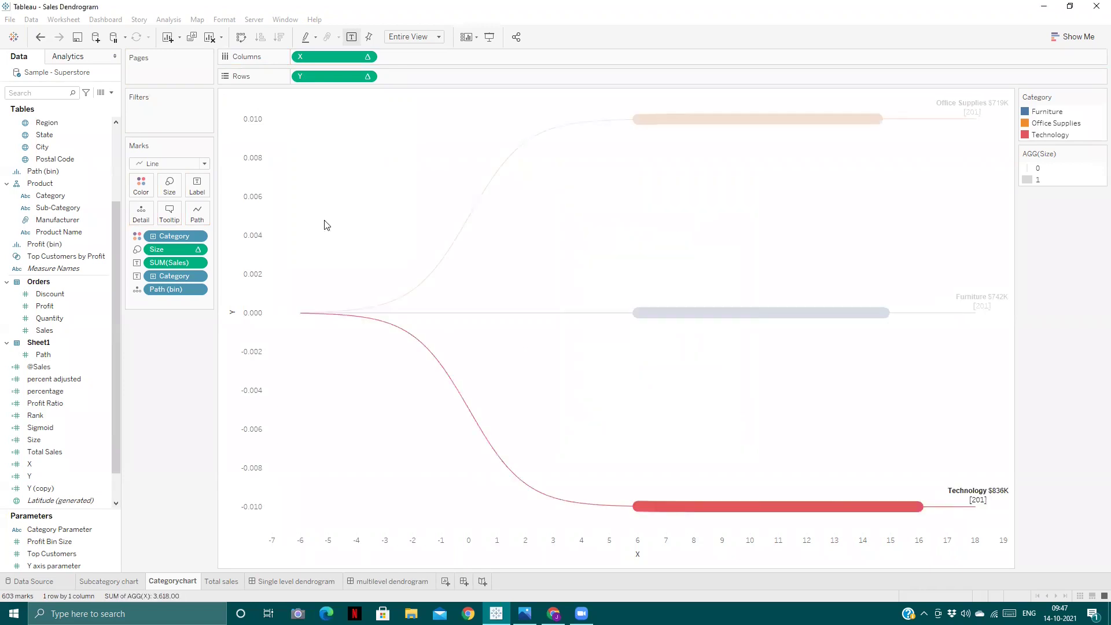
# - Reverse the scale of the Y axis on the Categorychart worksheet, and switch to the Subcategory chart worksheet
pyautogui.rightClick(250, 219)
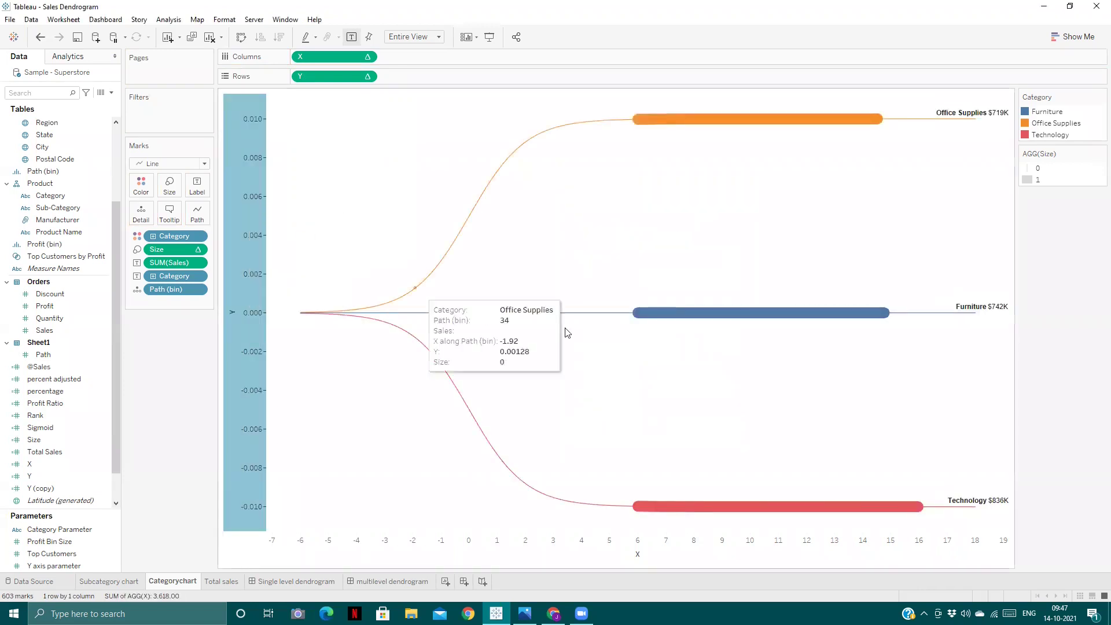
pyautogui.click(440, 307)
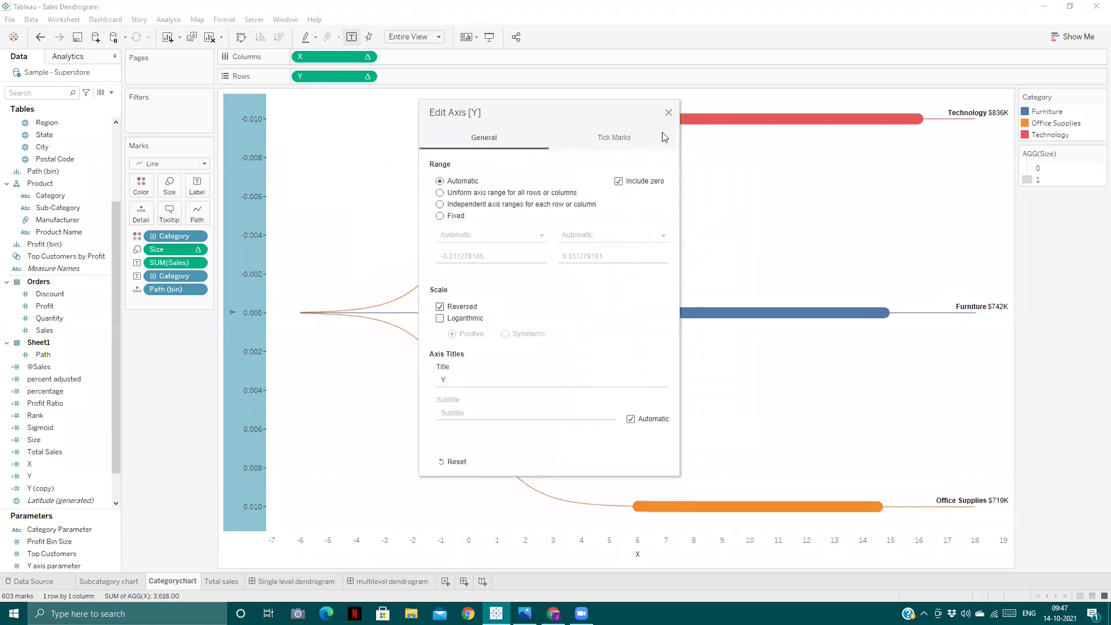
pyautogui.click(668, 112)
pyautogui.click(1095, 321)
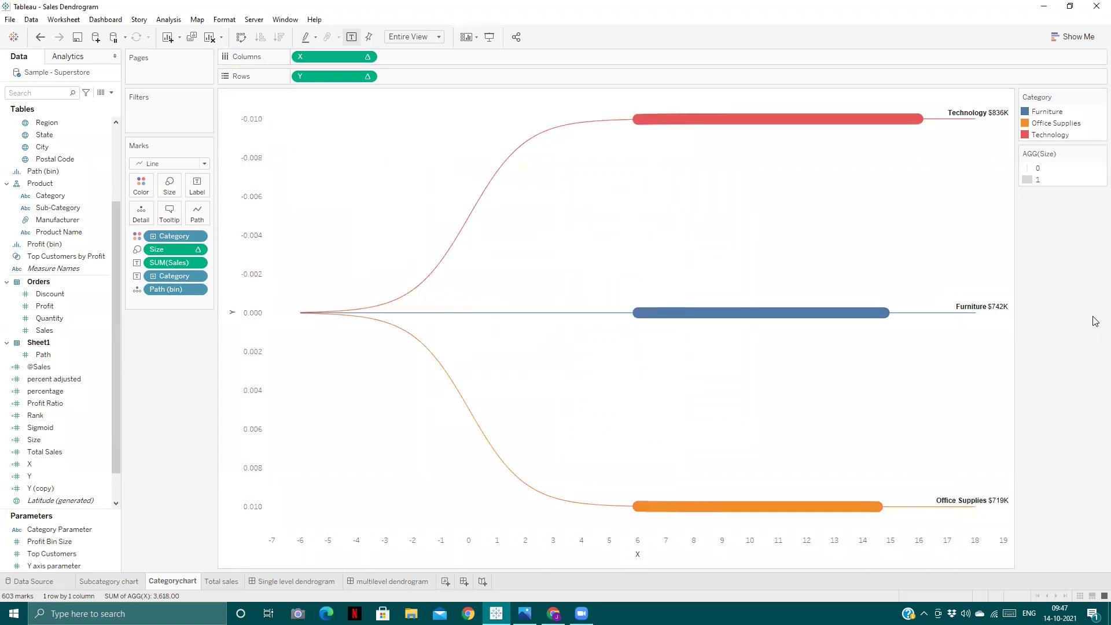
pyautogui.click(97, 582)
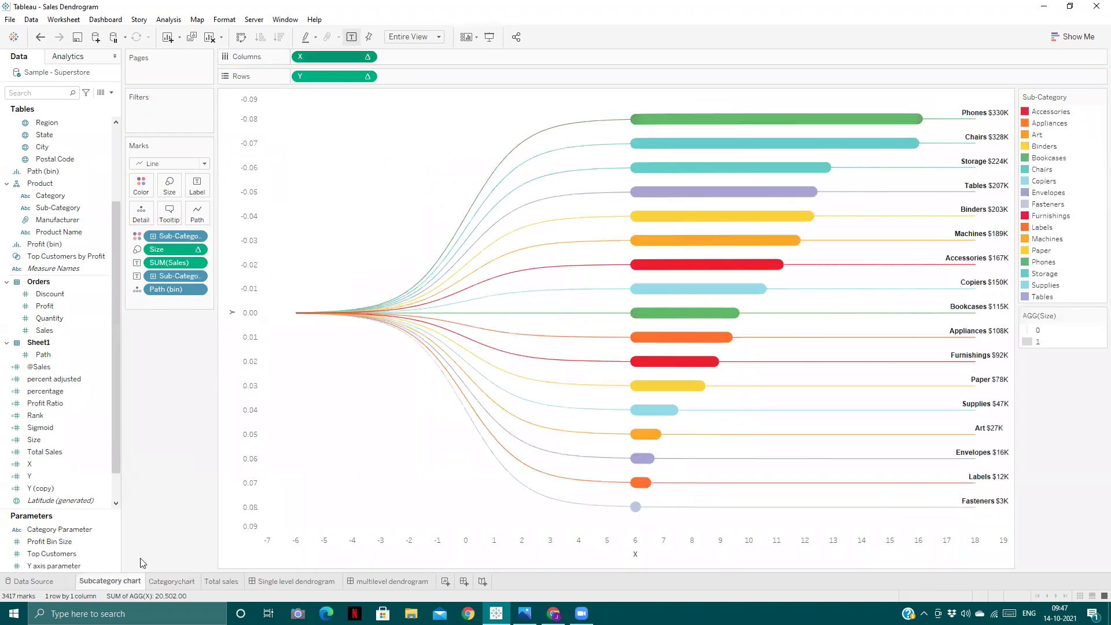
# - Rename the Y (copy) calculated field as Y_axis subcategory
pyautogui.rightClick(43, 491)
pyautogui.press('Escape')
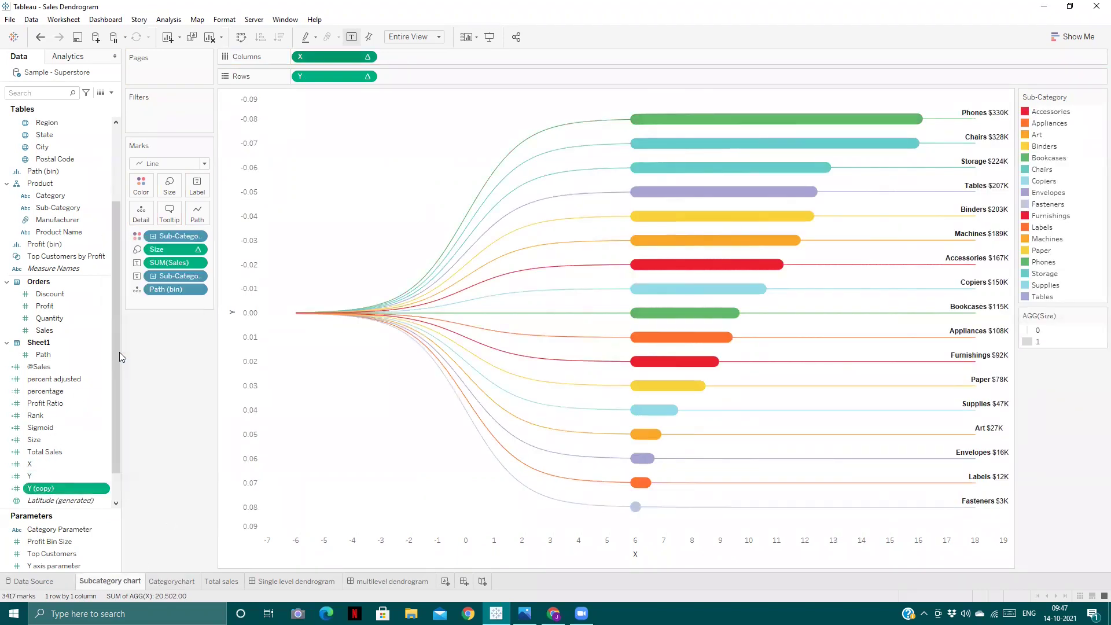
pyautogui.click(62, 488)
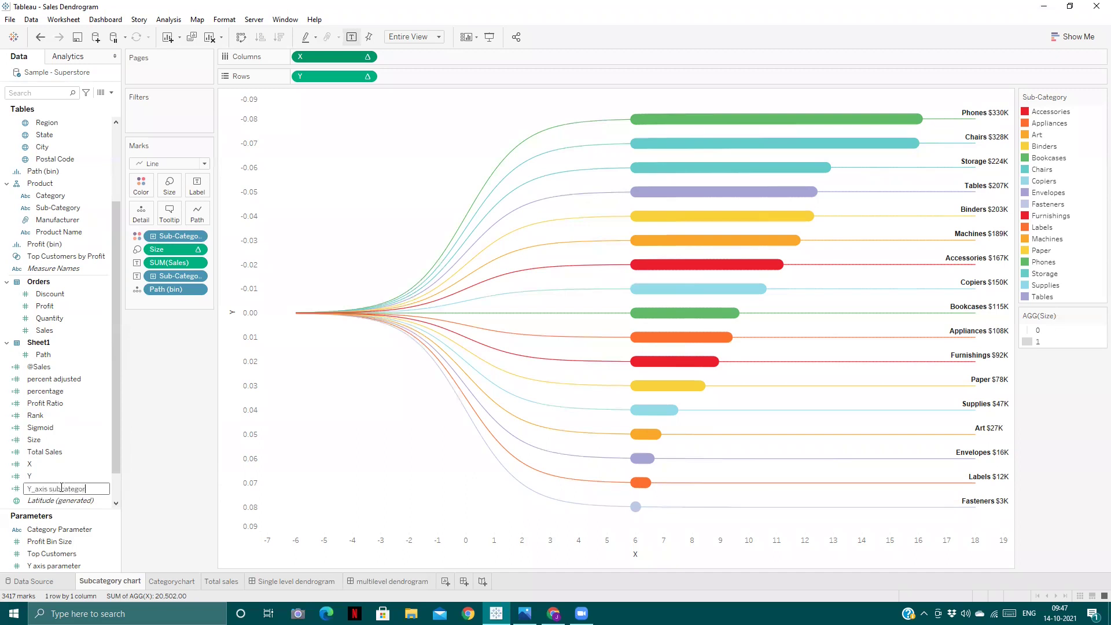
pyautogui.press('Return')
# - Replace Y with Y_axis subcategory on the Subcategory chart rows and compute its table calculation using Path (bin) and Sub-Category
pyautogui.moveTo(61, 490); pyautogui.dragTo(325, 73)
pyautogui.click(366, 75)
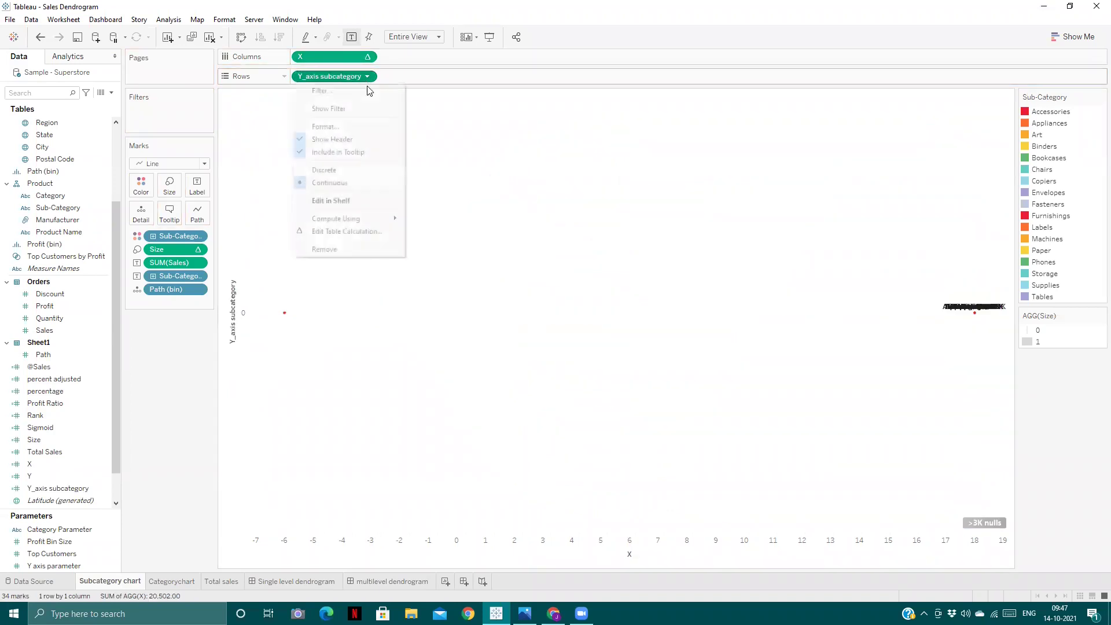
pyautogui.click(362, 230)
pyautogui.click(625, 243)
pyautogui.click(625, 250)
pyautogui.click(628, 318)
pyautogui.click(599, 351)
pyautogui.click(598, 338)
# - Set the nested Rank calculation of Y_axis subcategory to compute using the specific dimension Sub-Category
pyautogui.click(636, 242)
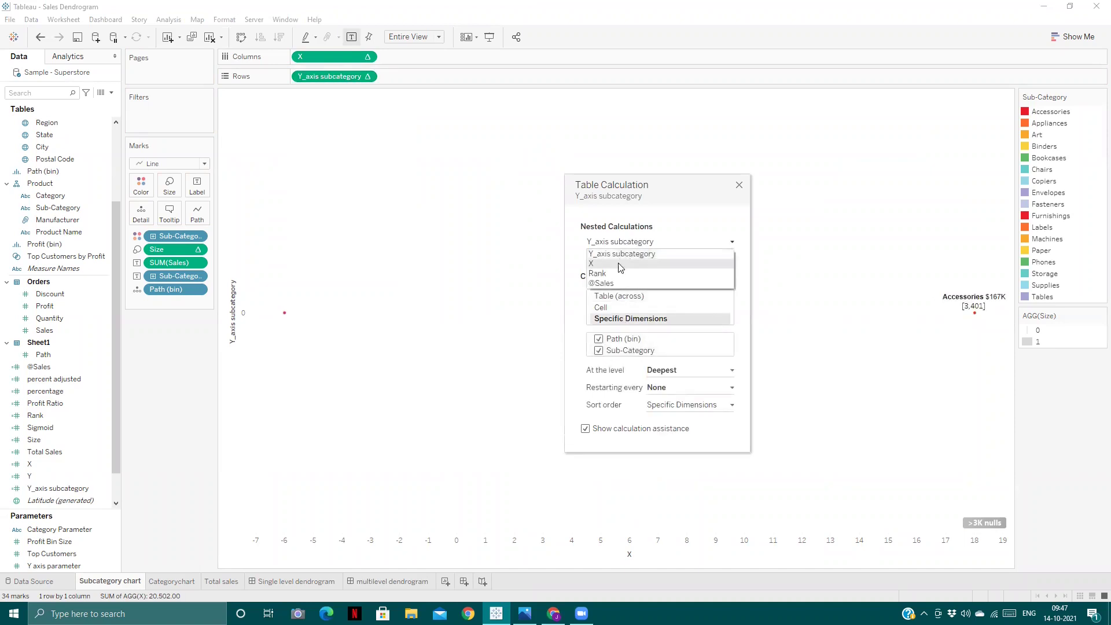
pyautogui.click(619, 264)
pyautogui.click(625, 242)
pyautogui.click(616, 273)
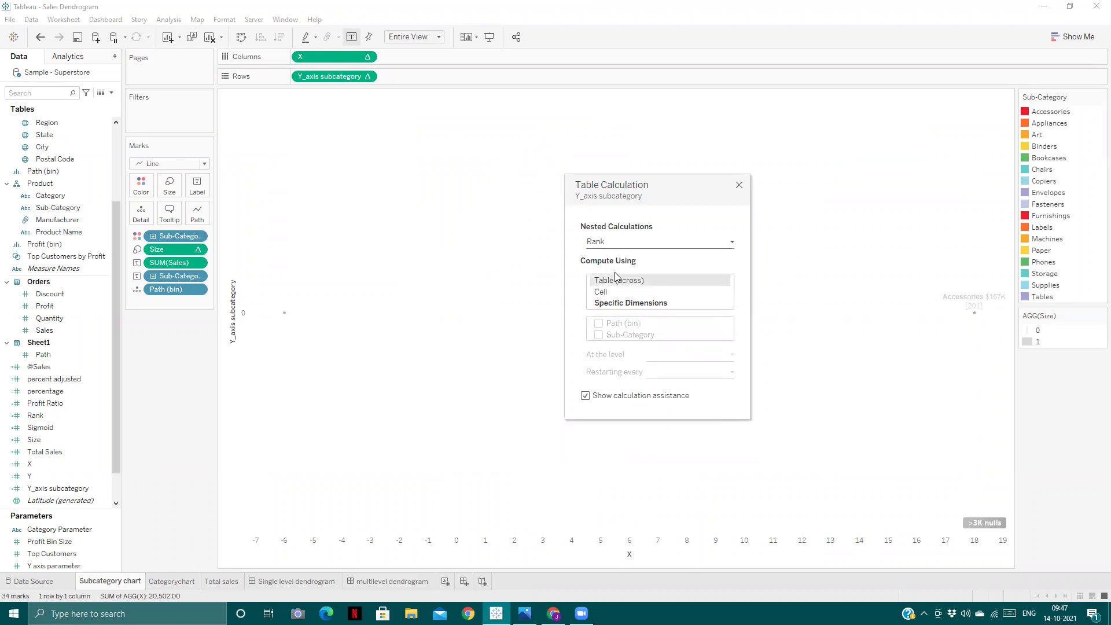
pyautogui.click(615, 303)
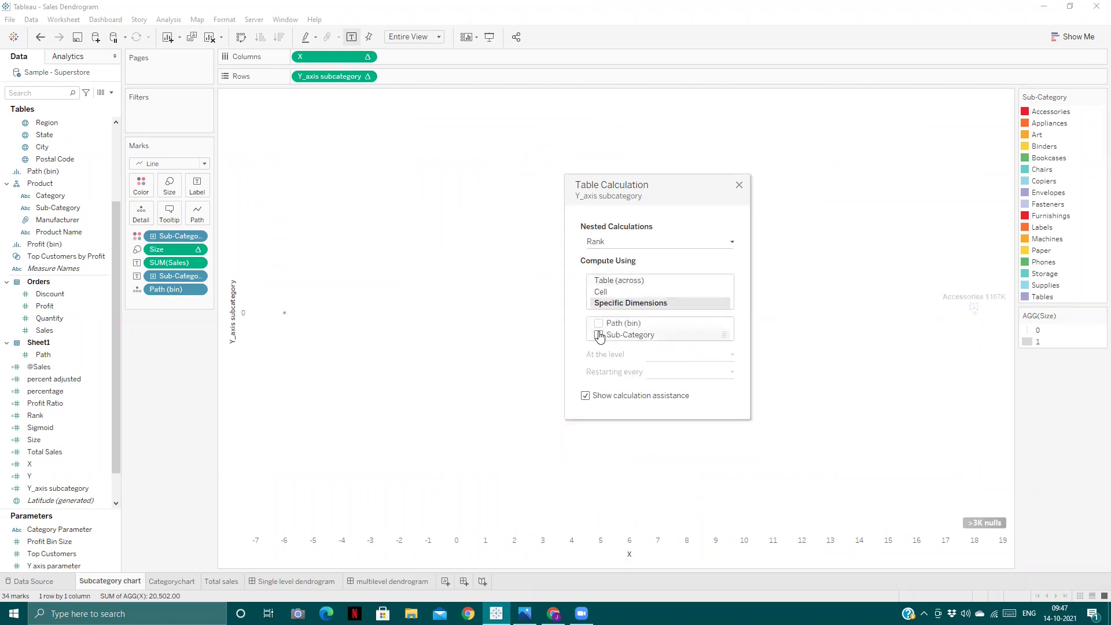
pyautogui.click(602, 246)
pyautogui.click(596, 281)
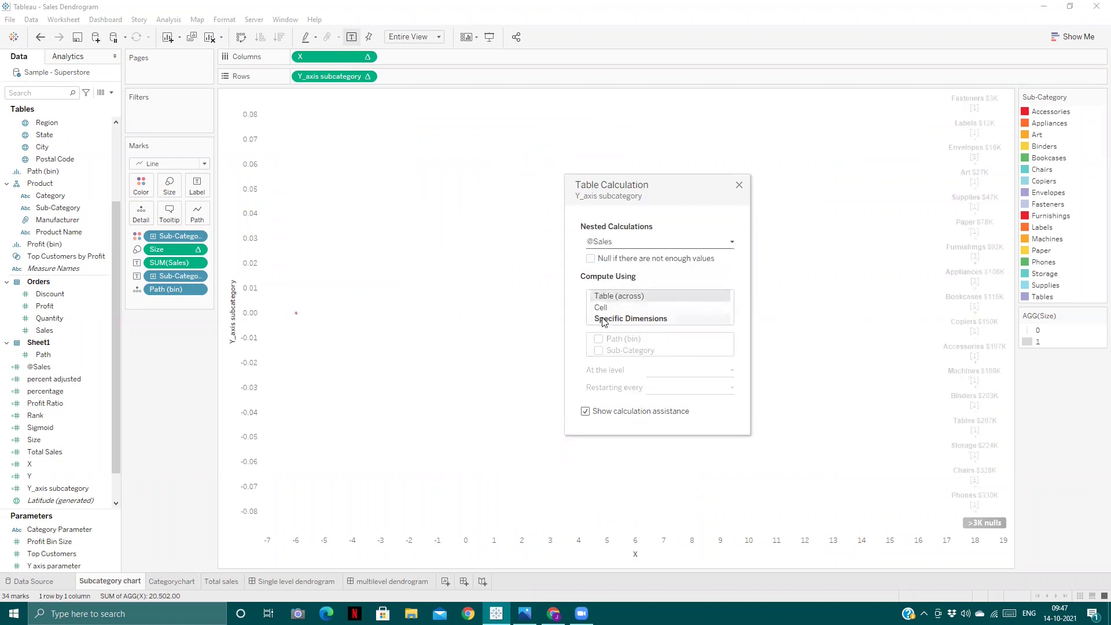
pyautogui.click(613, 318)
pyautogui.click(598, 339)
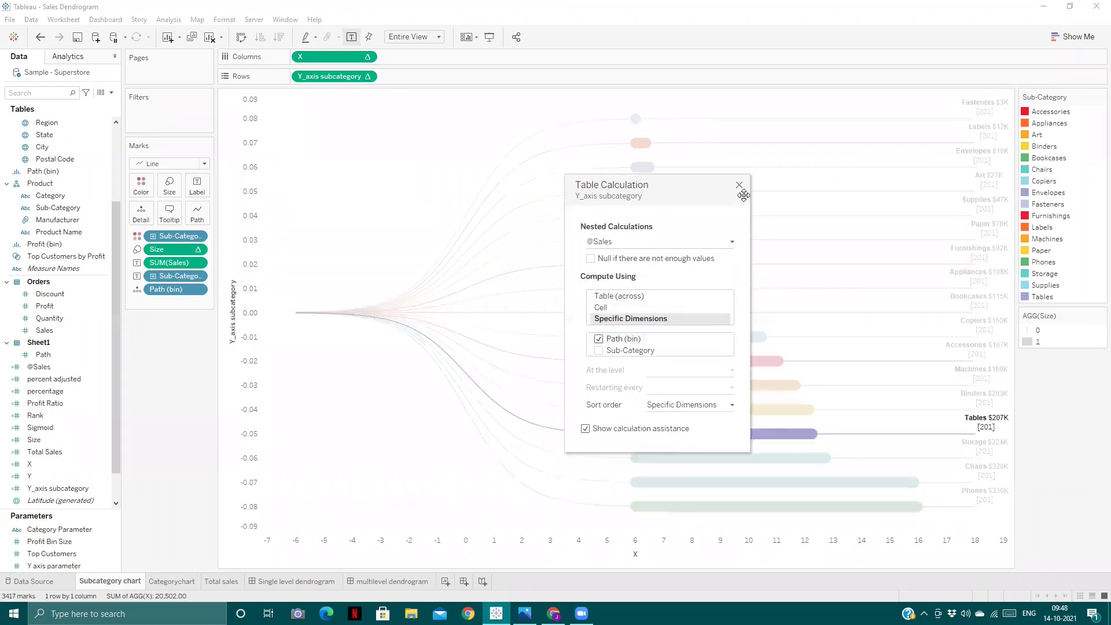
pyautogui.click(739, 186)
# - Reverse the scale of the Y_axis subcategory axis on the Subcategory chart worksheet
pyautogui.rightClick(246, 211)
pyautogui.click(280, 218)
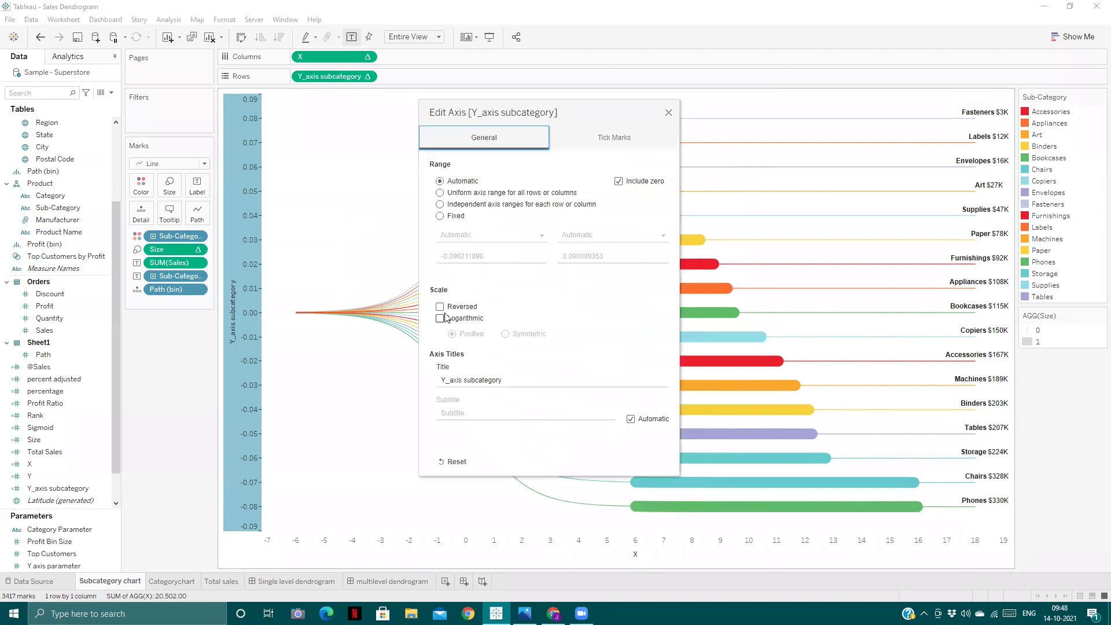
pyautogui.click(439, 307)
pyautogui.click(669, 113)
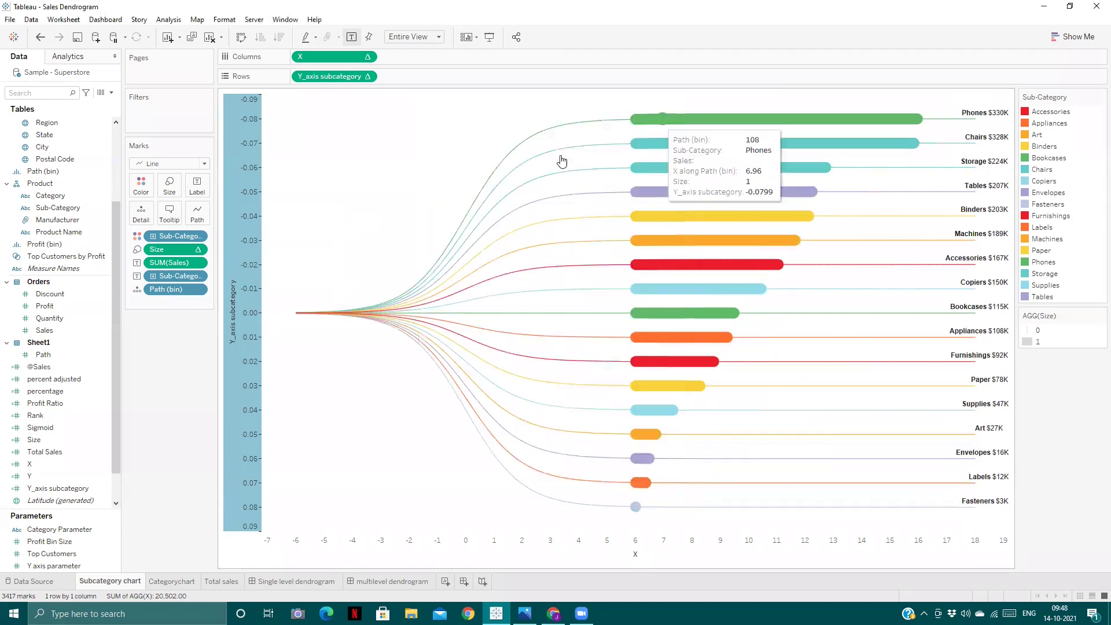
pyautogui.click(438, 161)
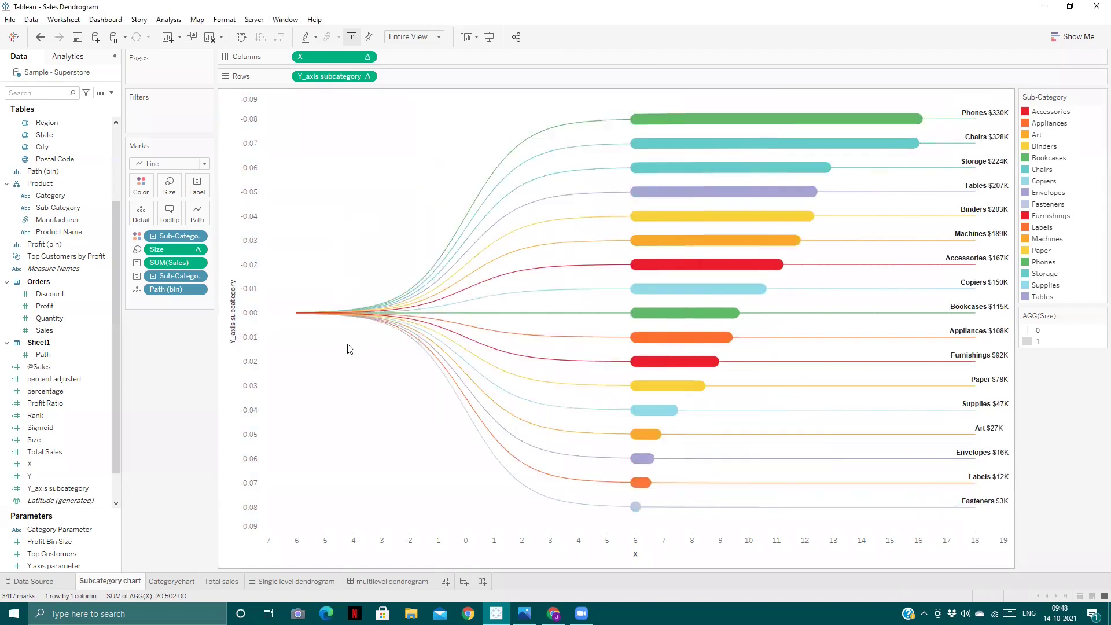
# - On the multilevel dendrogram dashboard, add a parameter action run on select from Categorychart only, targeting Category Parameter with the Category field
pyautogui.click(371, 581)
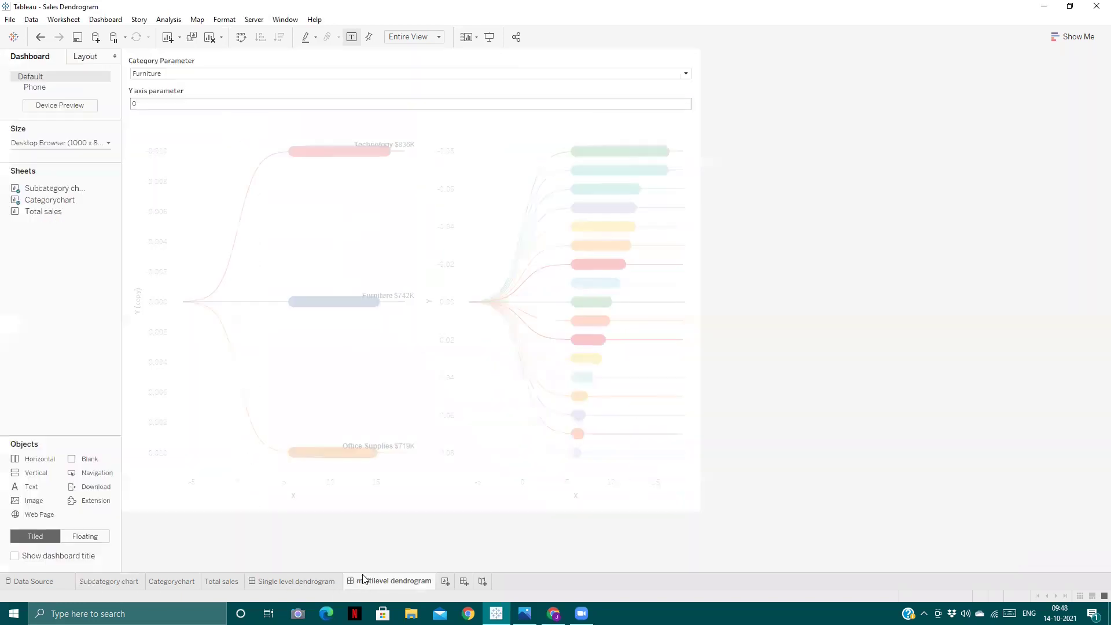
pyautogui.click(105, 22)
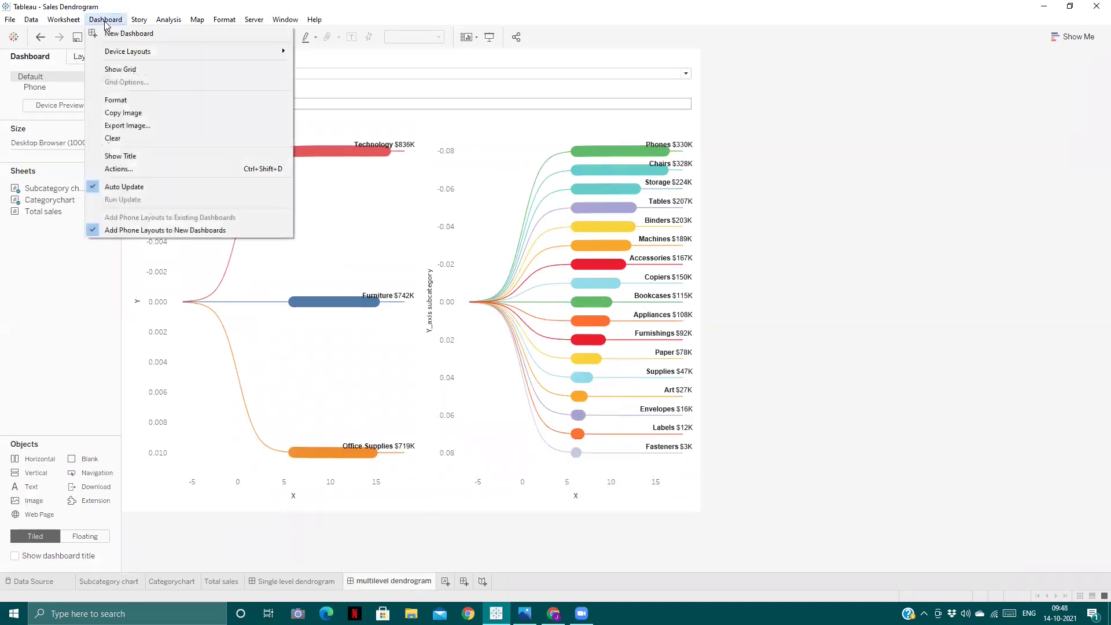
pyautogui.click(132, 171)
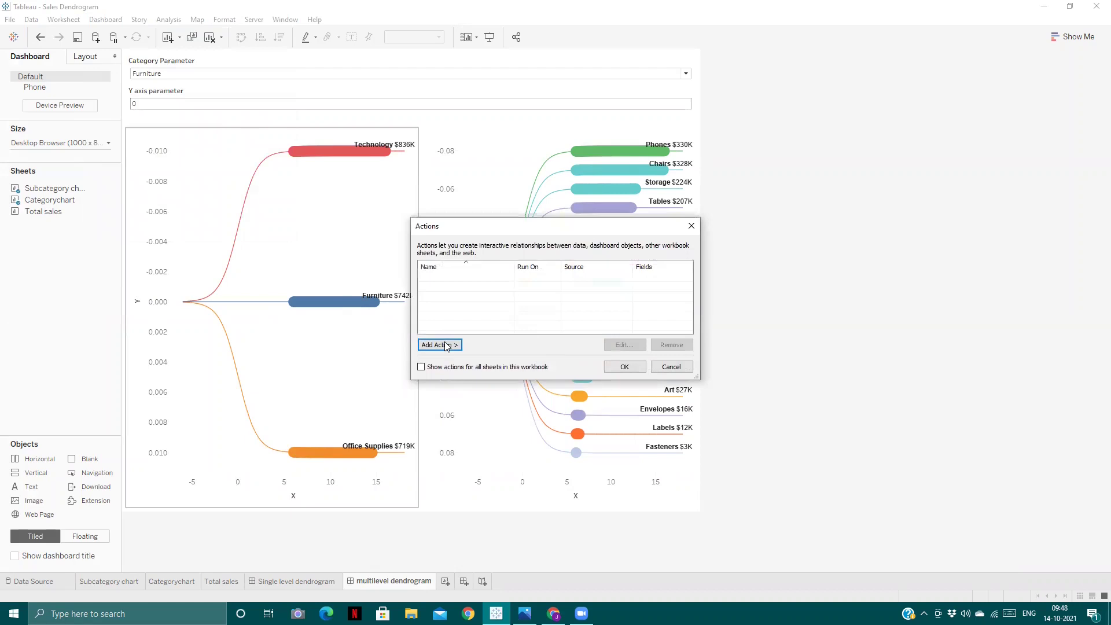
pyautogui.click(446, 346)
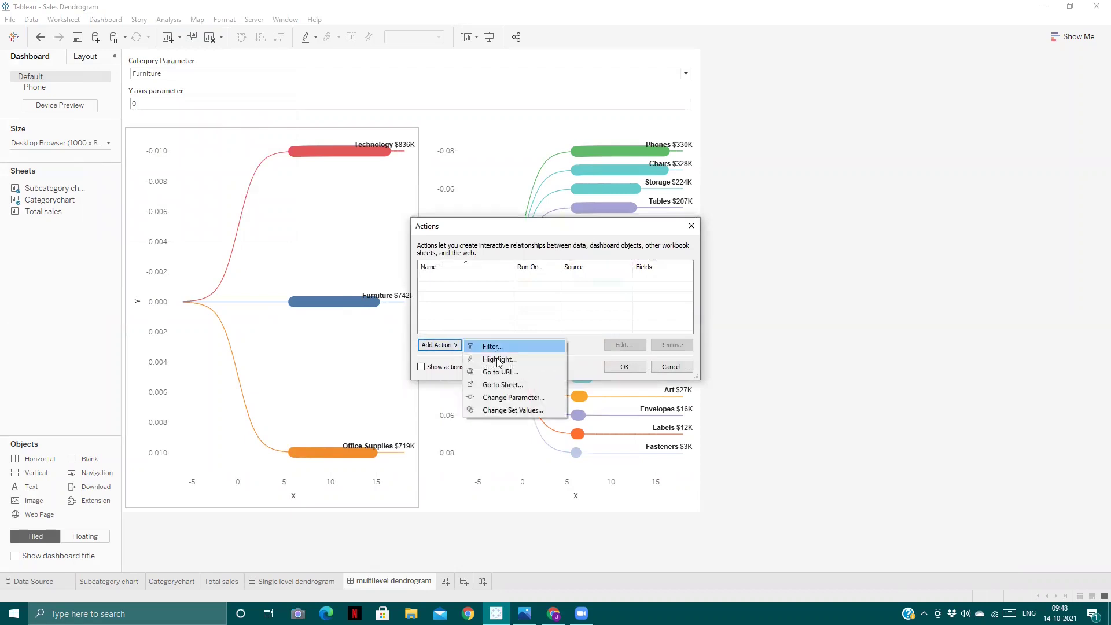
pyautogui.click(502, 400)
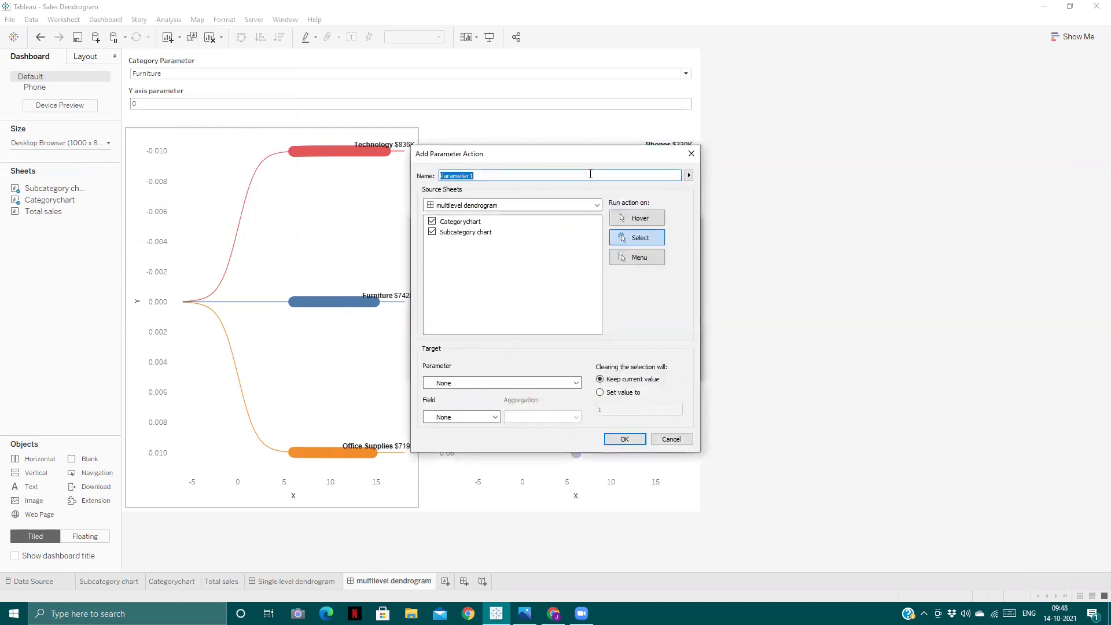
pyautogui.click(433, 232)
pyautogui.click(496, 383)
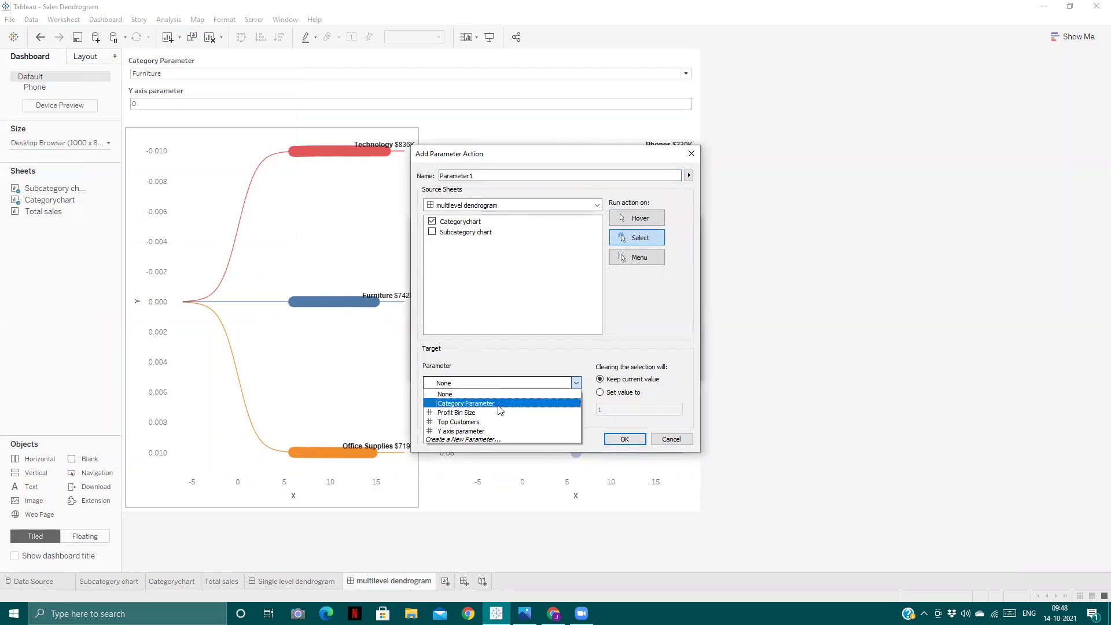
pyautogui.click(500, 404)
pyautogui.click(476, 417)
pyautogui.click(473, 435)
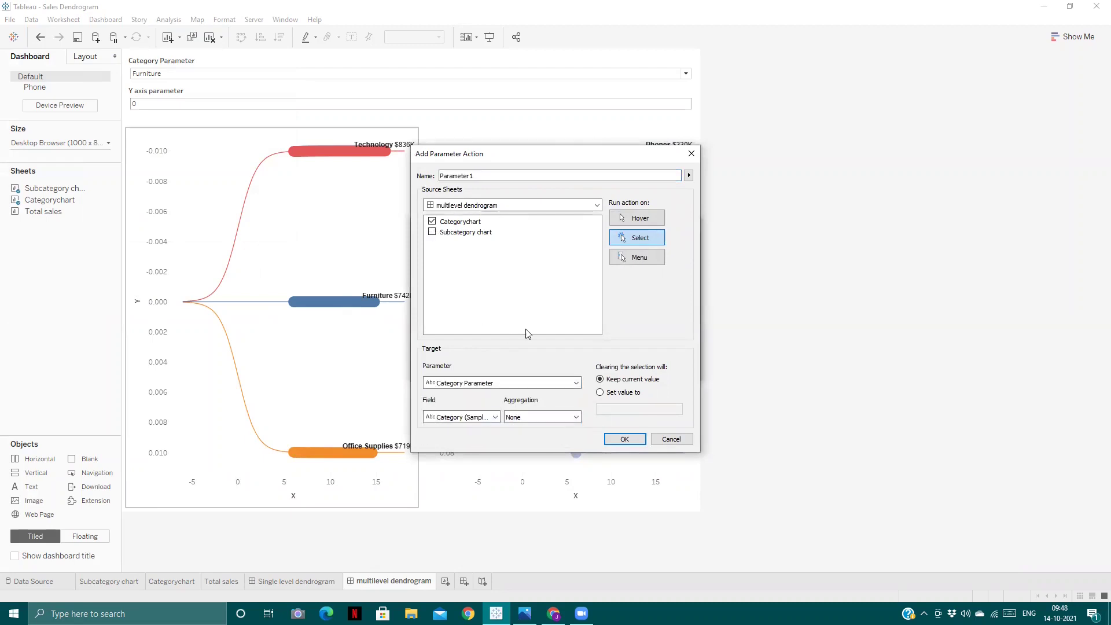
pyautogui.click(625, 438)
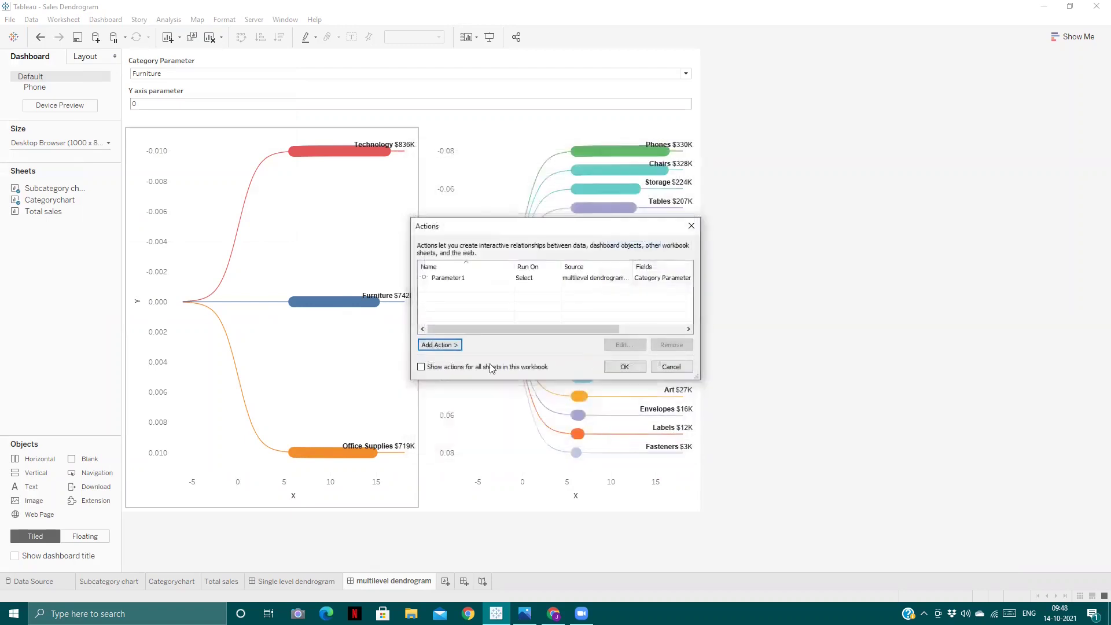
# - Add a second parameter action from Categorychart only, targeting Y axis parameter with the Y field aggregated as Sum, and accept the dashboard actions
pyautogui.click(433, 344)
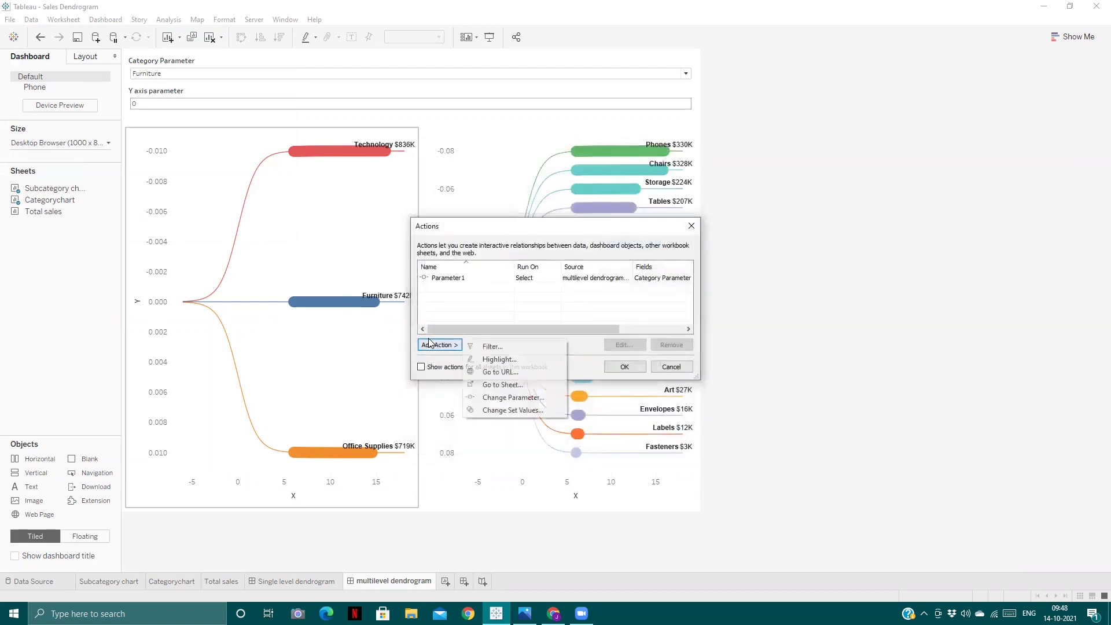
pyautogui.click(512, 397)
pyautogui.click(432, 232)
pyautogui.click(524, 380)
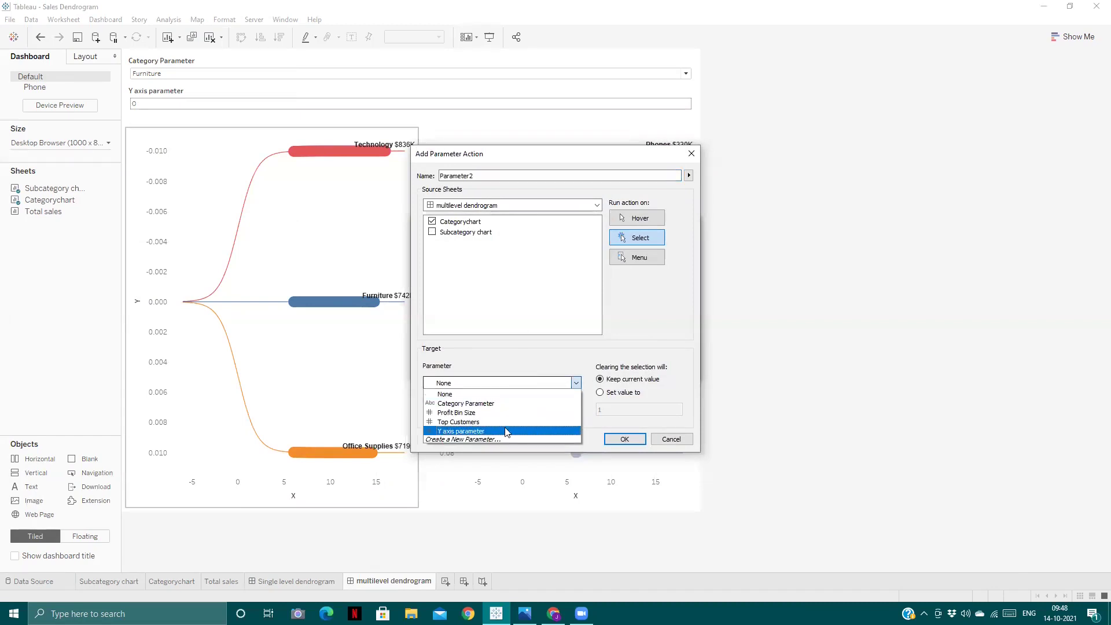
pyautogui.click(503, 383)
pyautogui.click(496, 383)
pyautogui.click(463, 431)
pyautogui.click(475, 416)
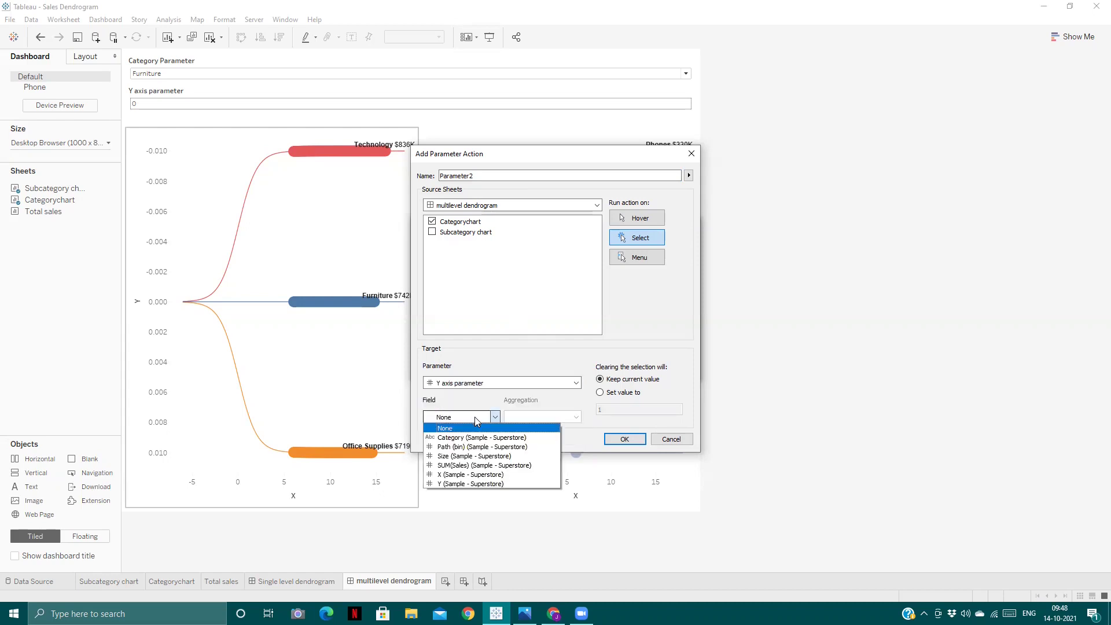
pyautogui.click(486, 484)
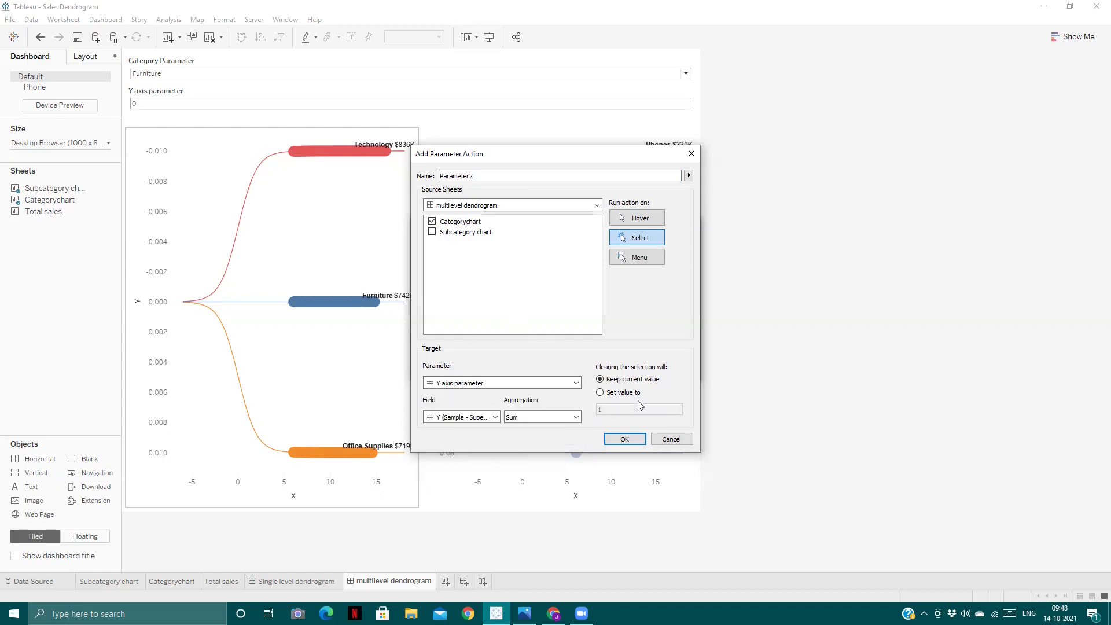
pyautogui.click(623, 441)
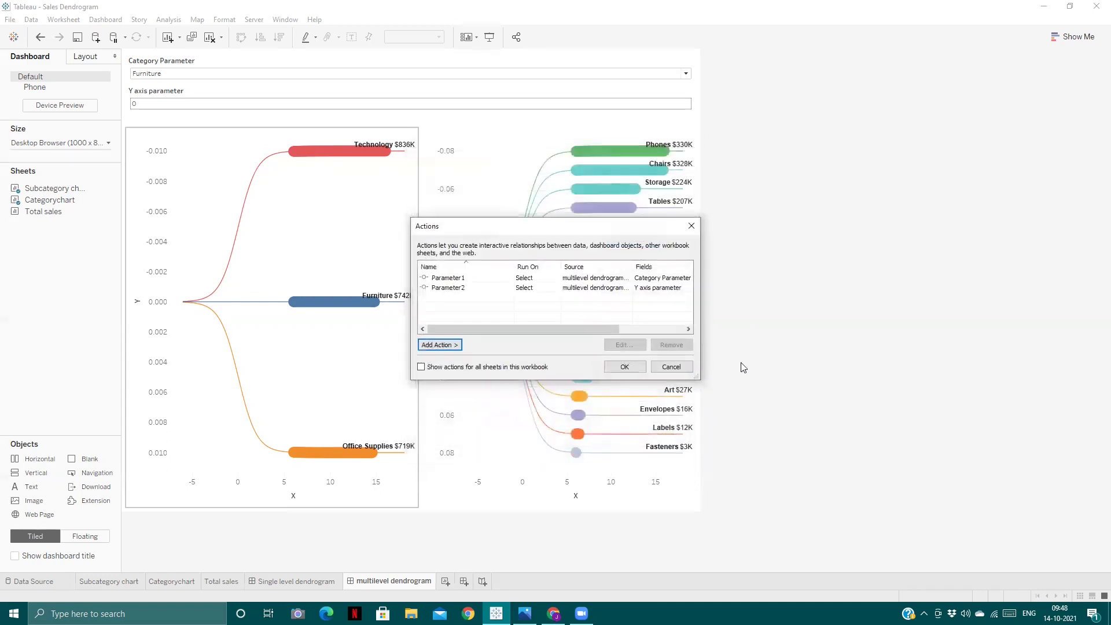
pyautogui.click(625, 367)
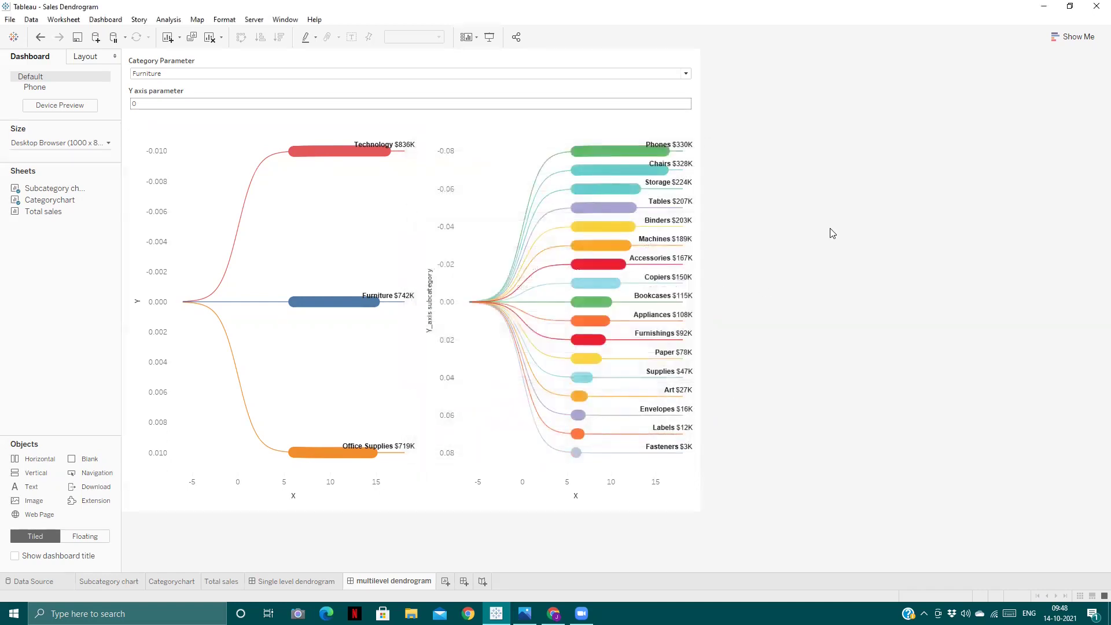
# - Test the parameter actions by selecting the end mark of the Technology line in the category dendrogram
pyautogui.click(407, 153)
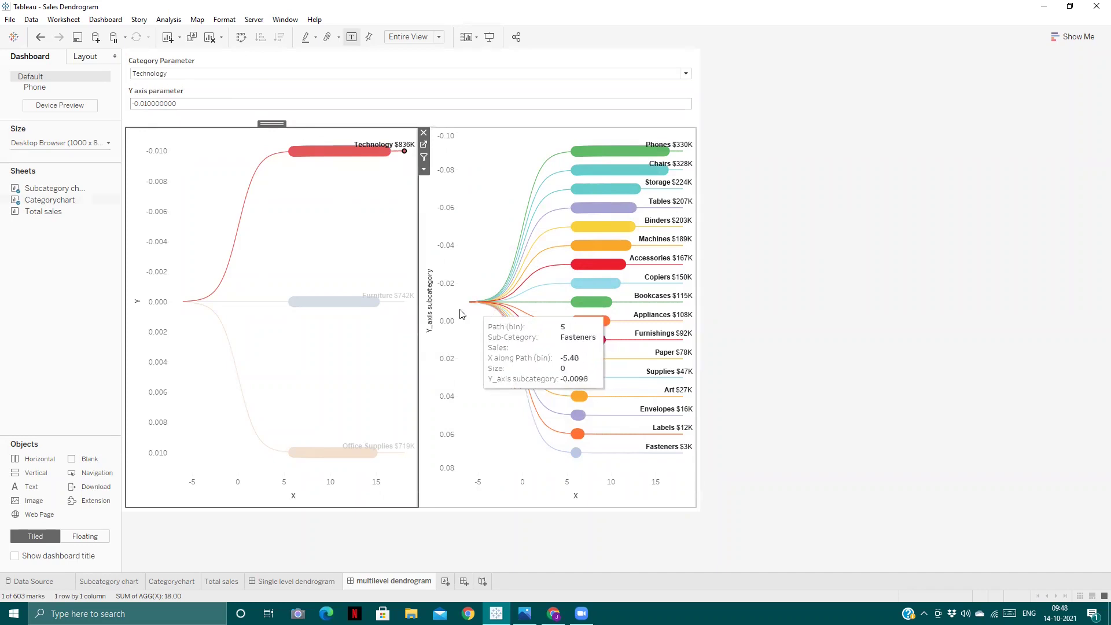
pyautogui.moveTo(472, 306)
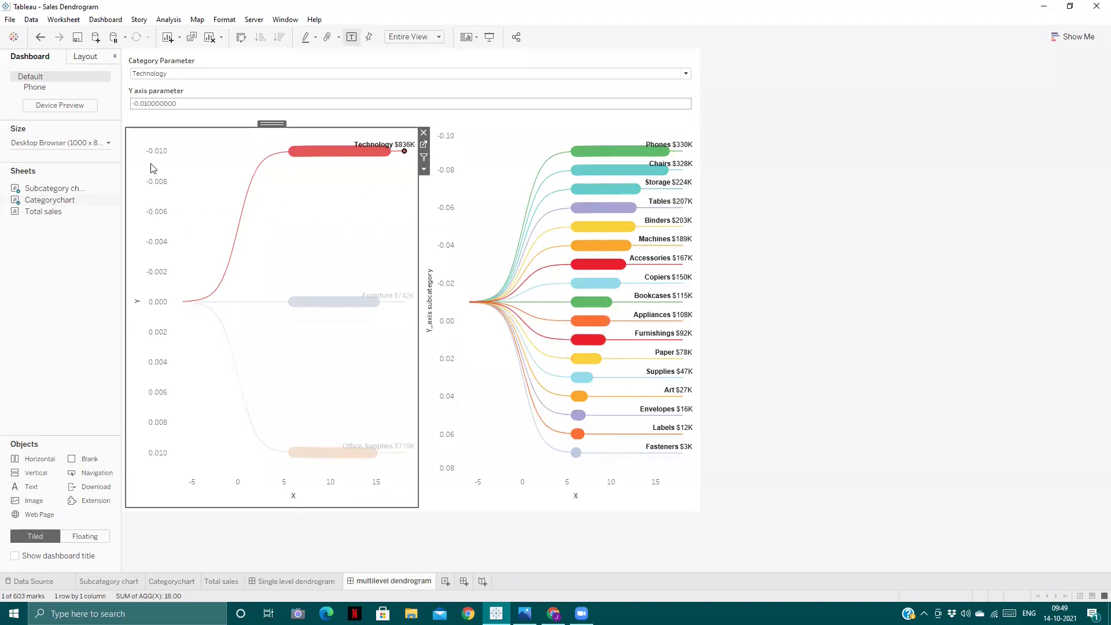
# - Fix the Y_axis subcategory axis range from -0.062 to 0.062 on the dashboard's subcategory dendrogram
pyautogui.rightClick(450, 203)
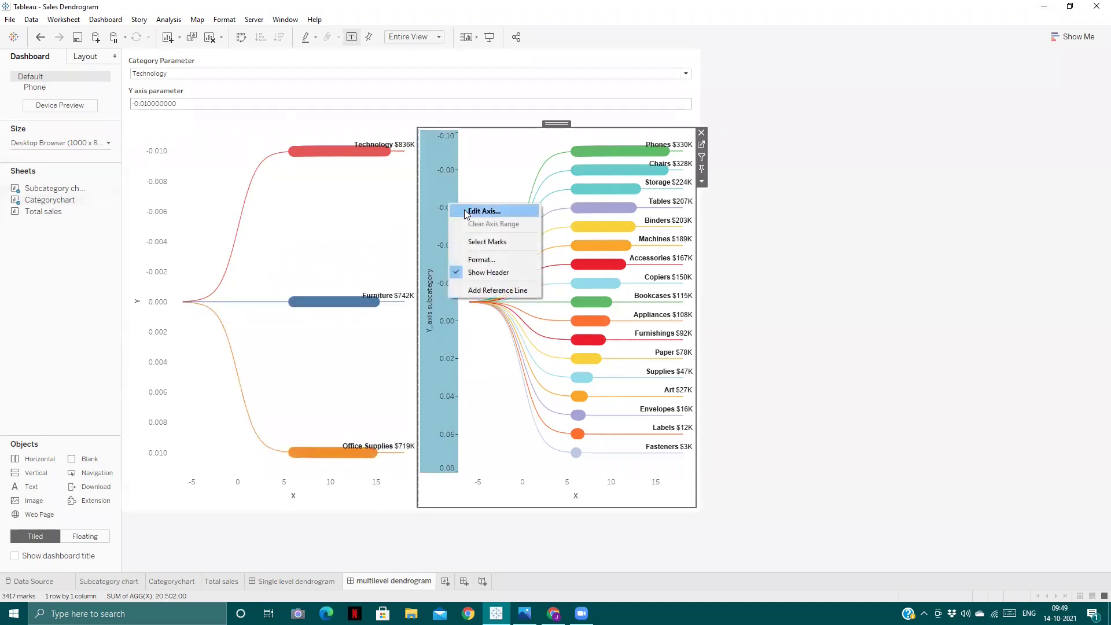
pyautogui.click(463, 210)
pyautogui.click(451, 217)
pyautogui.doubleClick(493, 255)
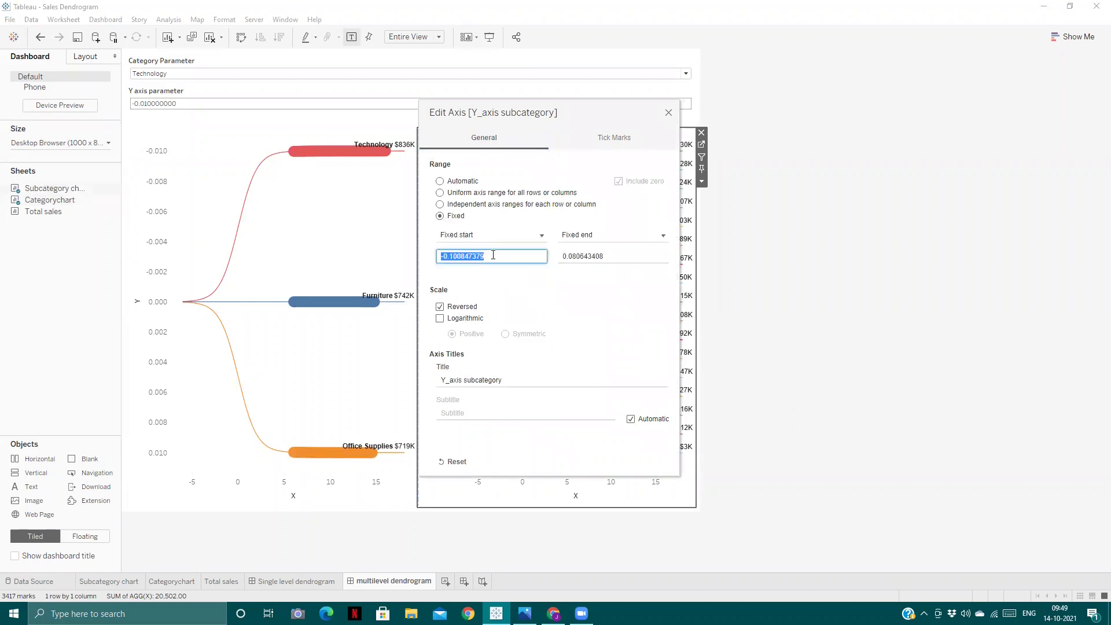
pyautogui.write('-0.062')
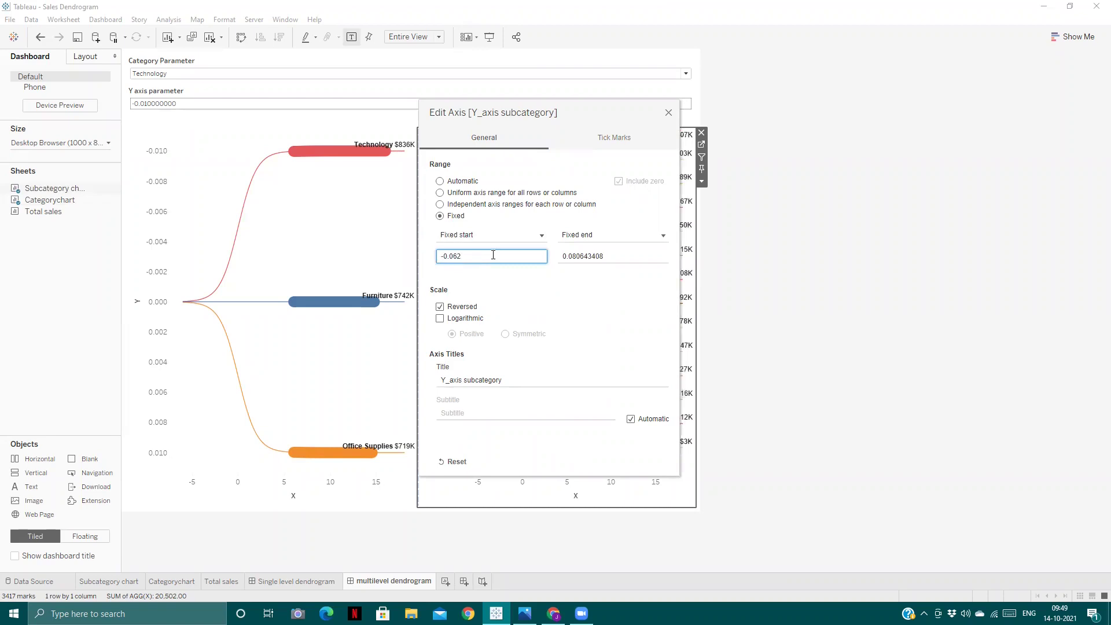
pyautogui.click(601, 256)
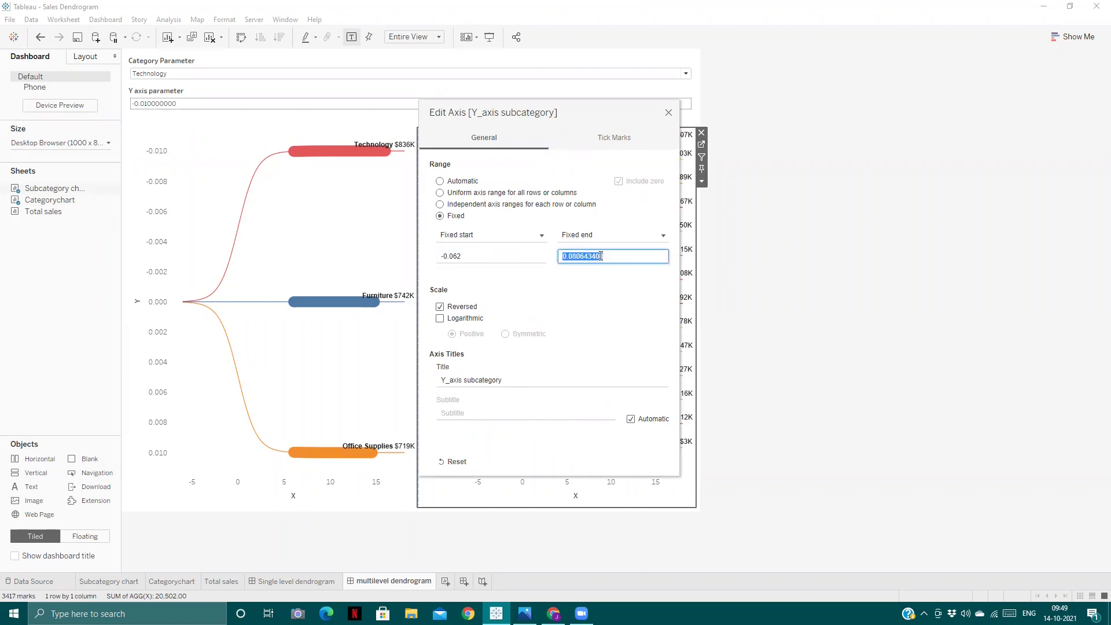
pyautogui.write('0.062')
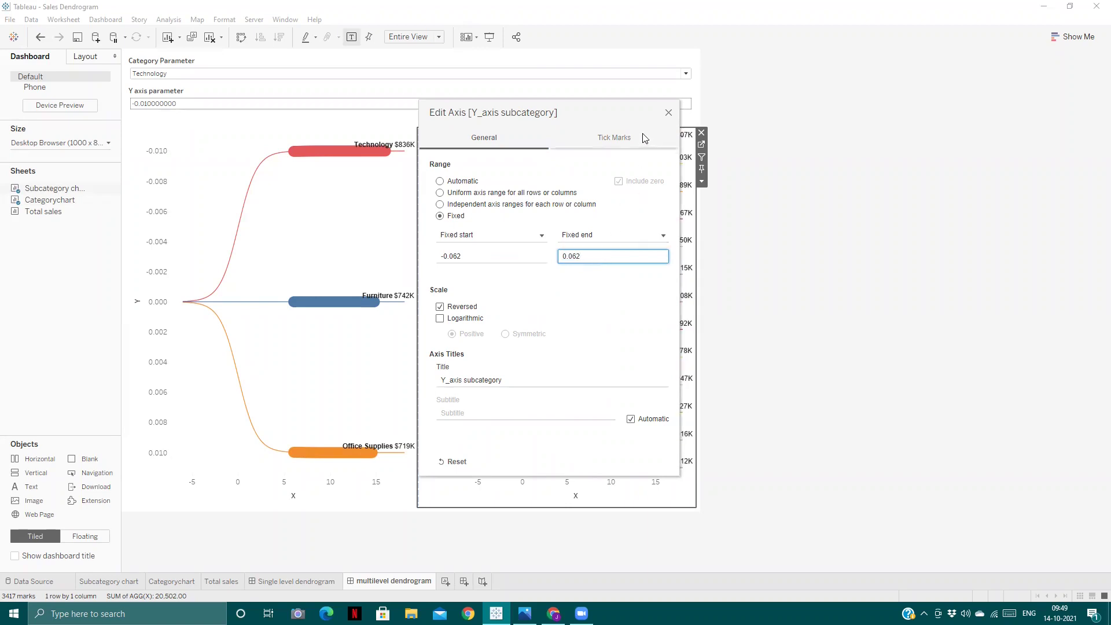
pyautogui.click(666, 111)
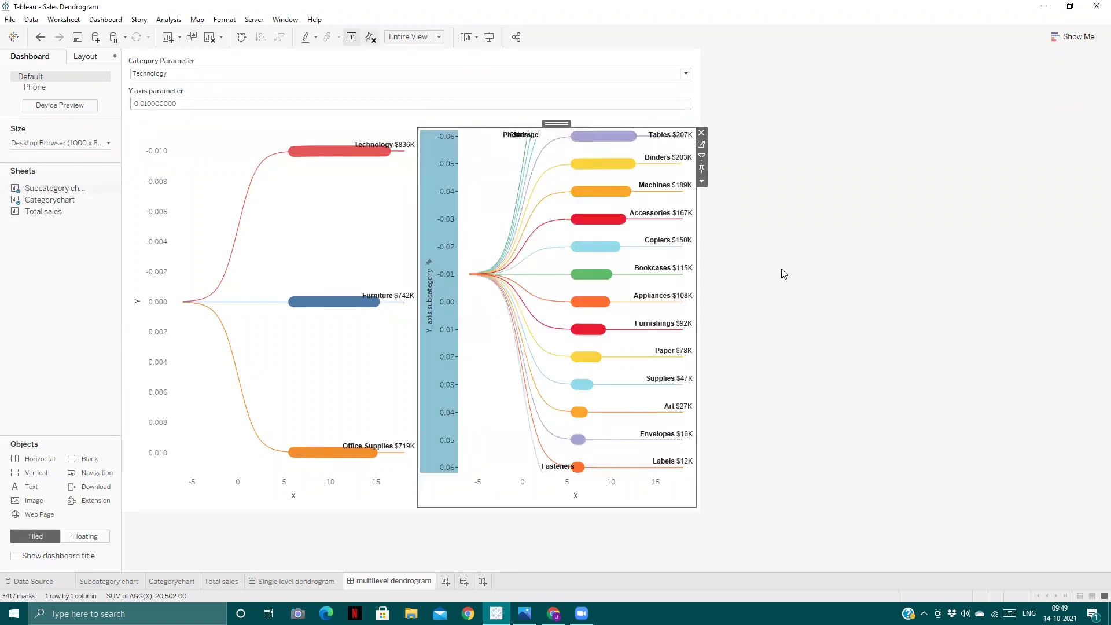
# - Fix the Y axis range of the dashboard's category dendrogram from -0.062 to 0.062
pyautogui.rightClick(149, 207)
pyautogui.click(191, 215)
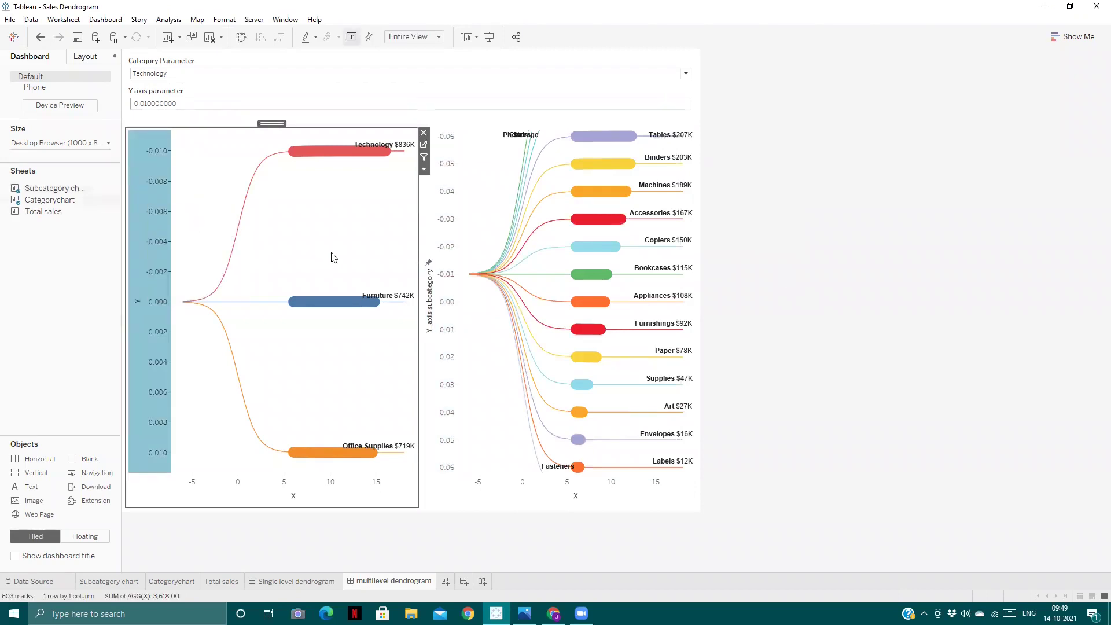
pyautogui.click(457, 241)
pyautogui.click(468, 255)
pyautogui.write('-0')
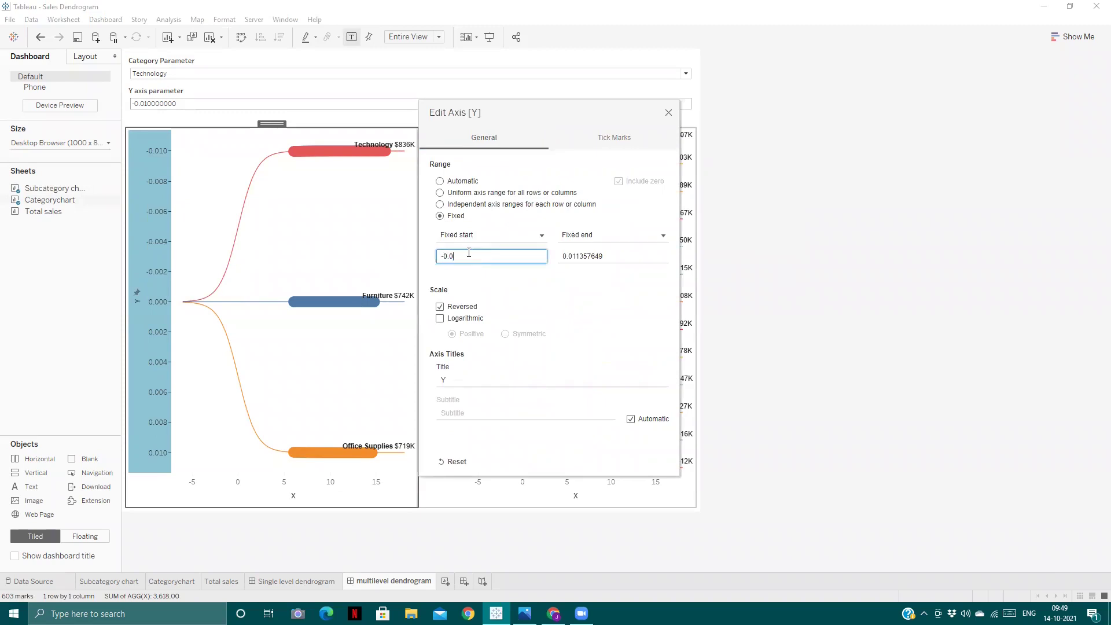
pyautogui.click(598, 256)
pyautogui.write('0.062')
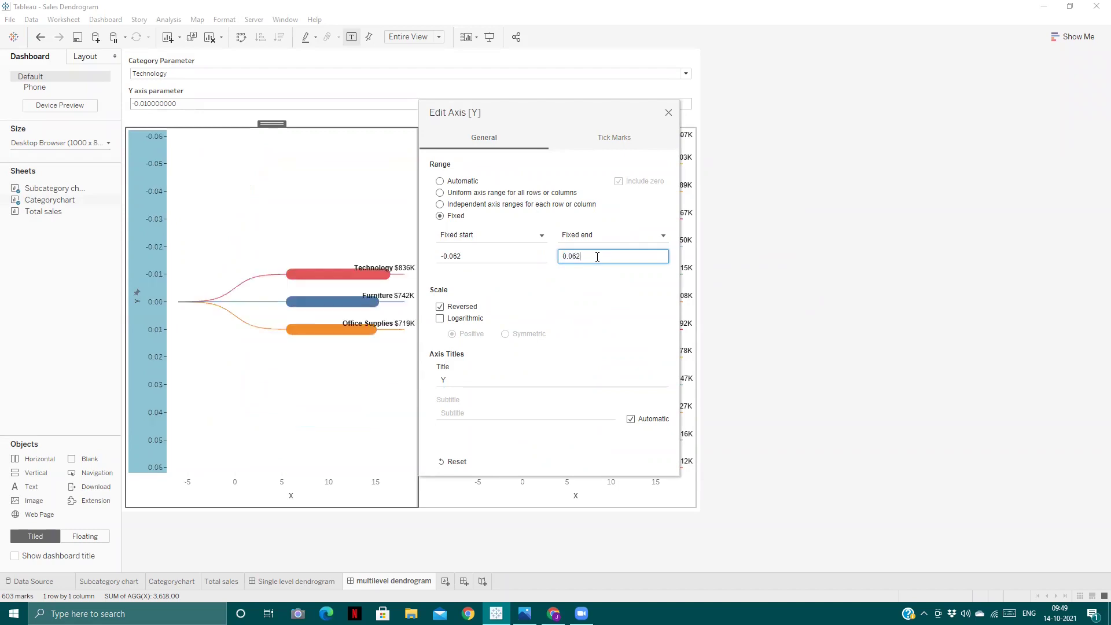
pyautogui.click(668, 114)
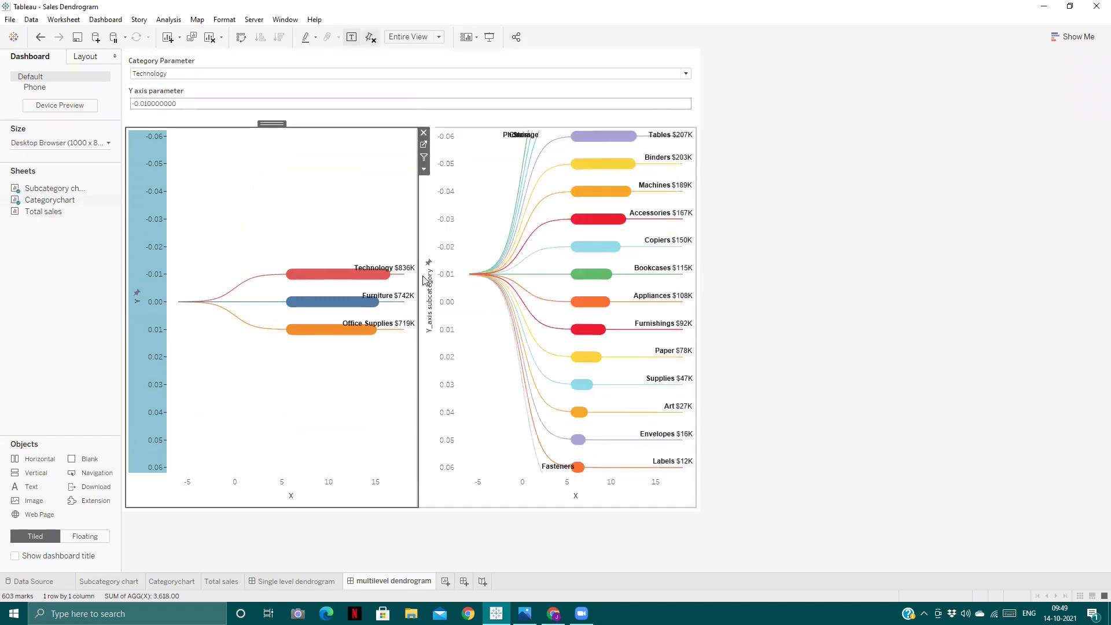
# - On the Subcategory chart sheet, create a calculated field named category filter with the formula [Category]=[Category Parameter]
pyautogui.moveTo(404, 280)
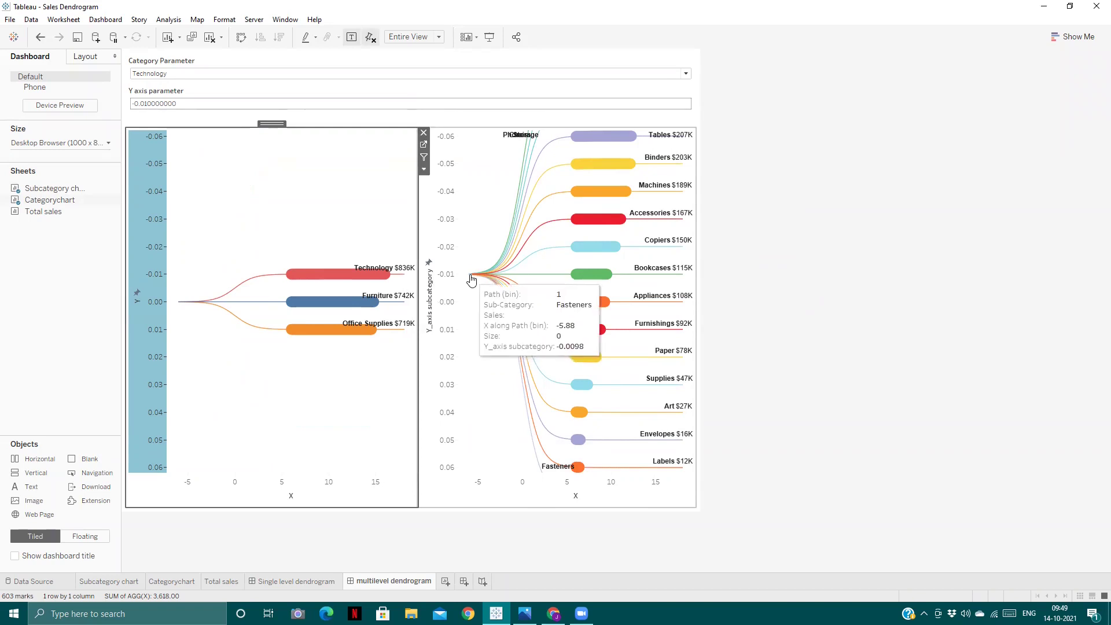
pyautogui.click(484, 197)
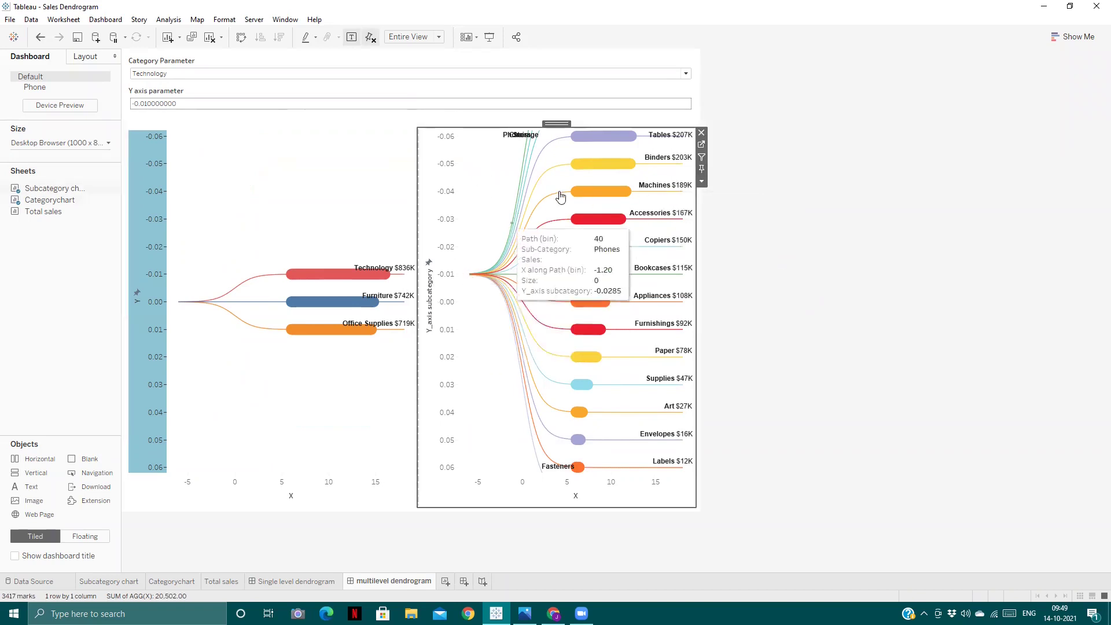
pyautogui.click(702, 145)
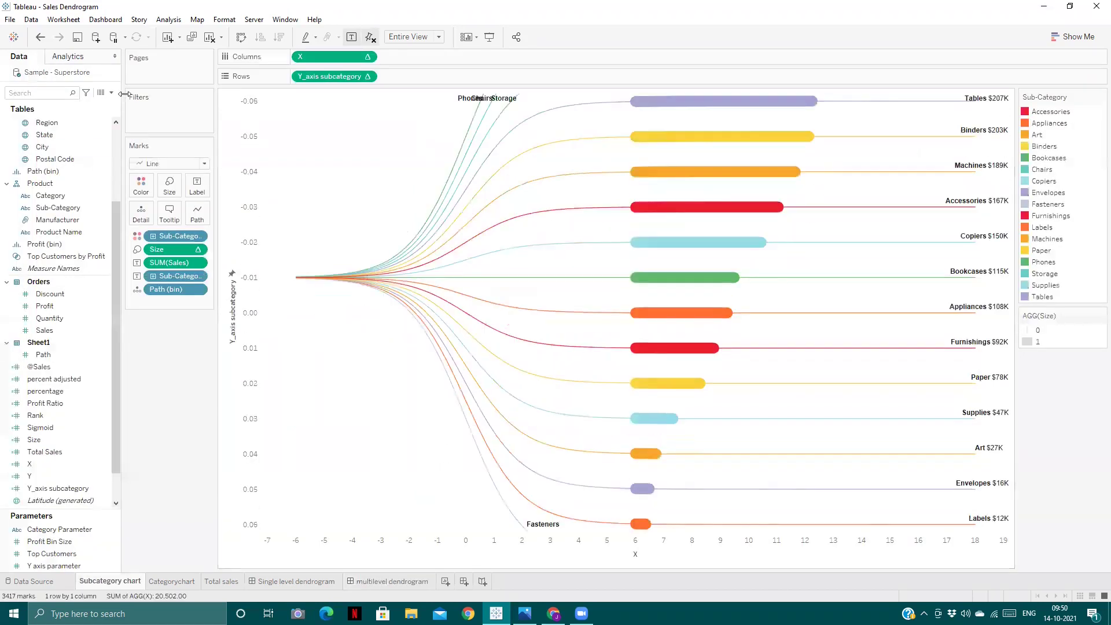
pyautogui.click(111, 93)
pyautogui.click(98, 100)
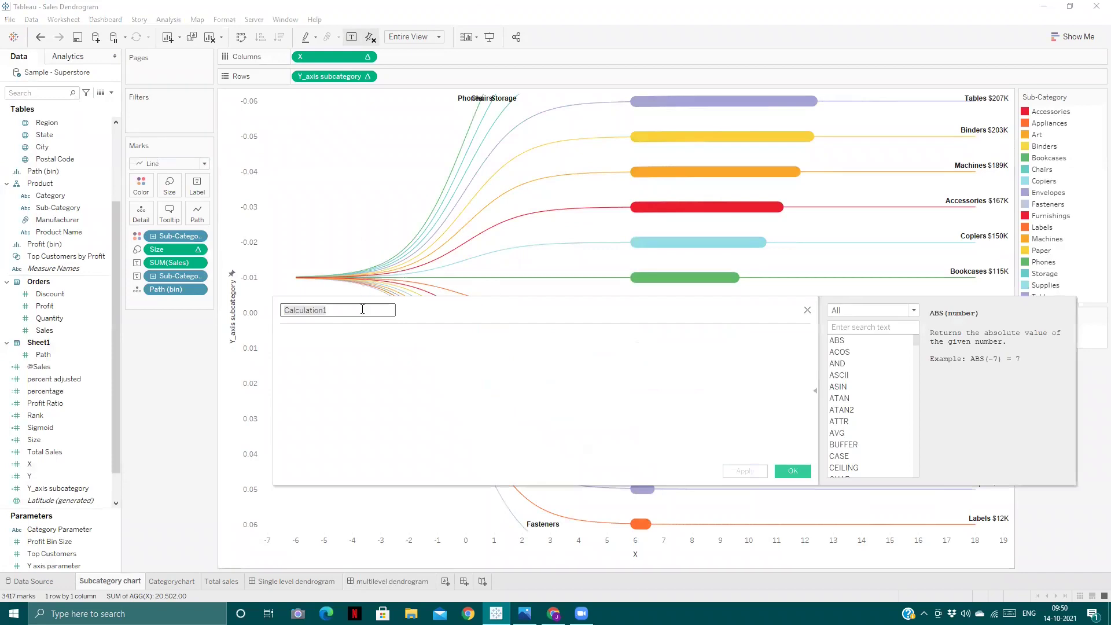
pyautogui.write('c')
pyautogui.click(350, 345)
pyautogui.write('categ')
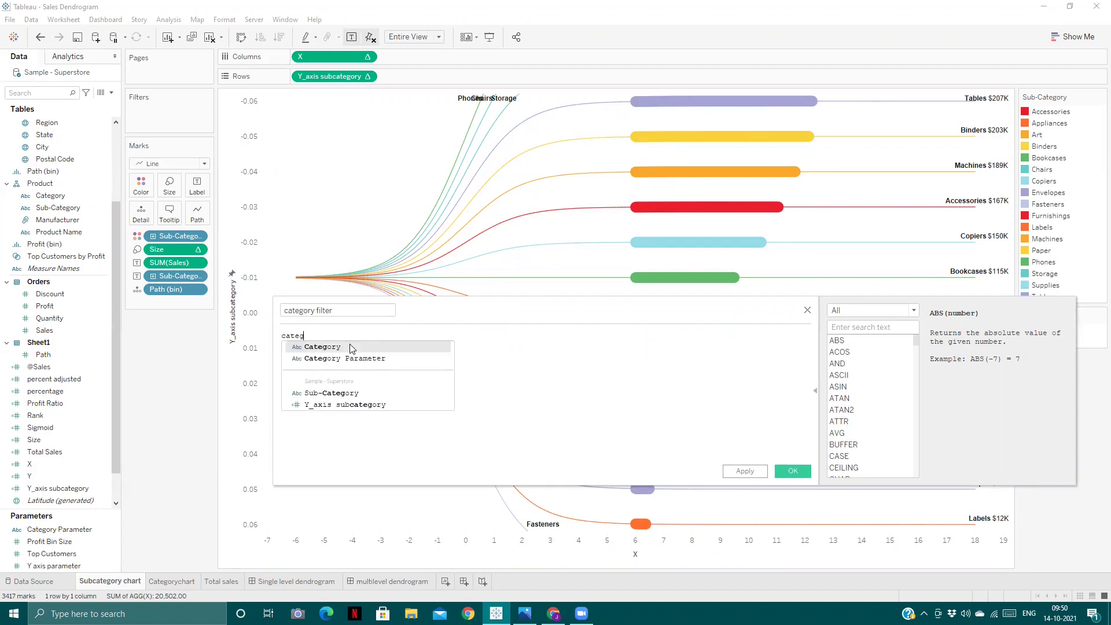
pyautogui.click(351, 348)
pyautogui.write('=categ')
pyautogui.press('Return')
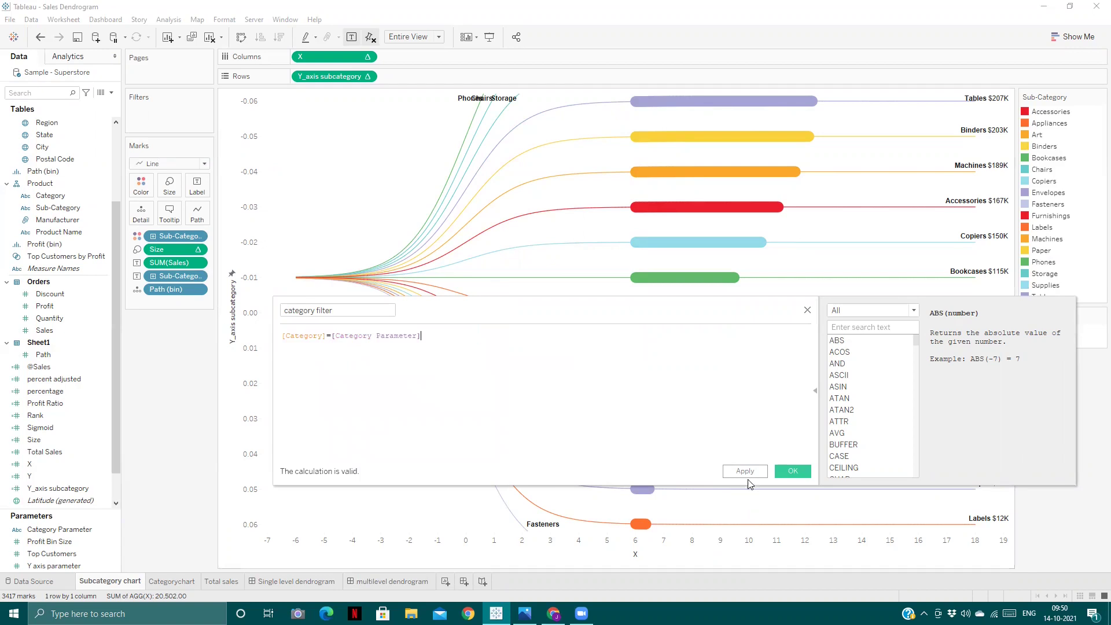
pyautogui.click(792, 471)
# - Filter the Subcategory chart to category filter True, and return to the multilevel dendrogram dashboard
pyautogui.moveTo(46, 123); pyautogui.dragTo(149, 110)
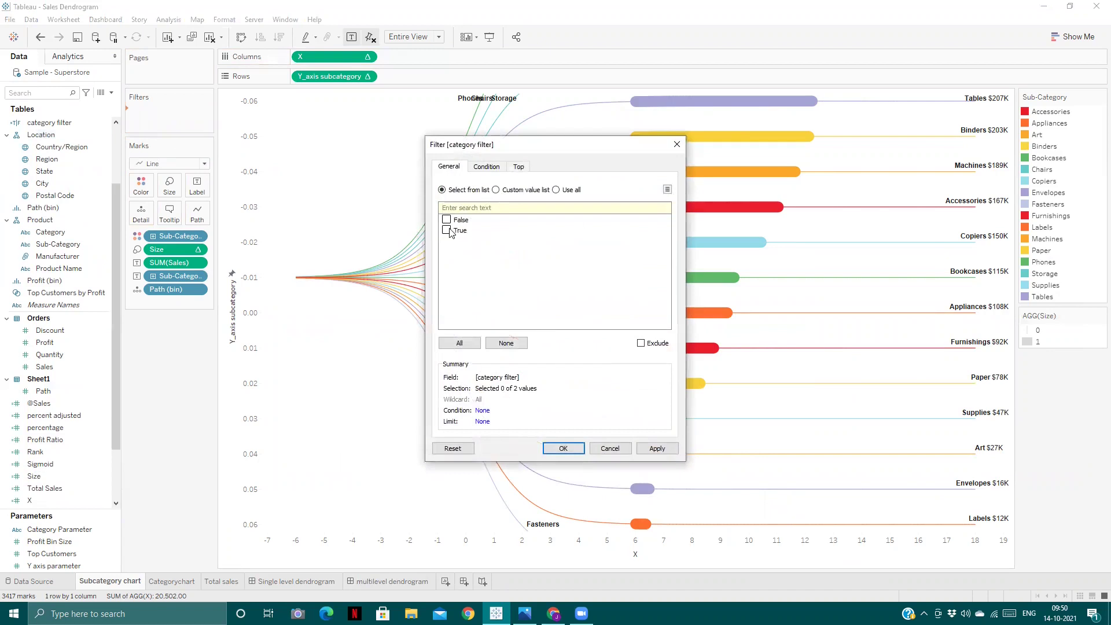
pyautogui.click(649, 452)
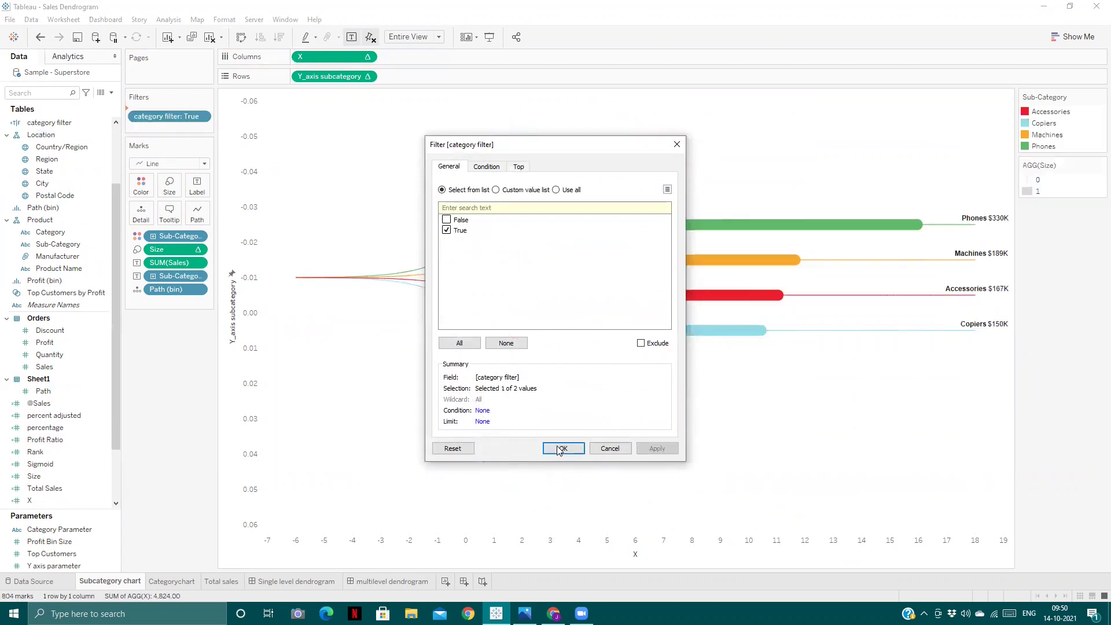
pyautogui.click(564, 450)
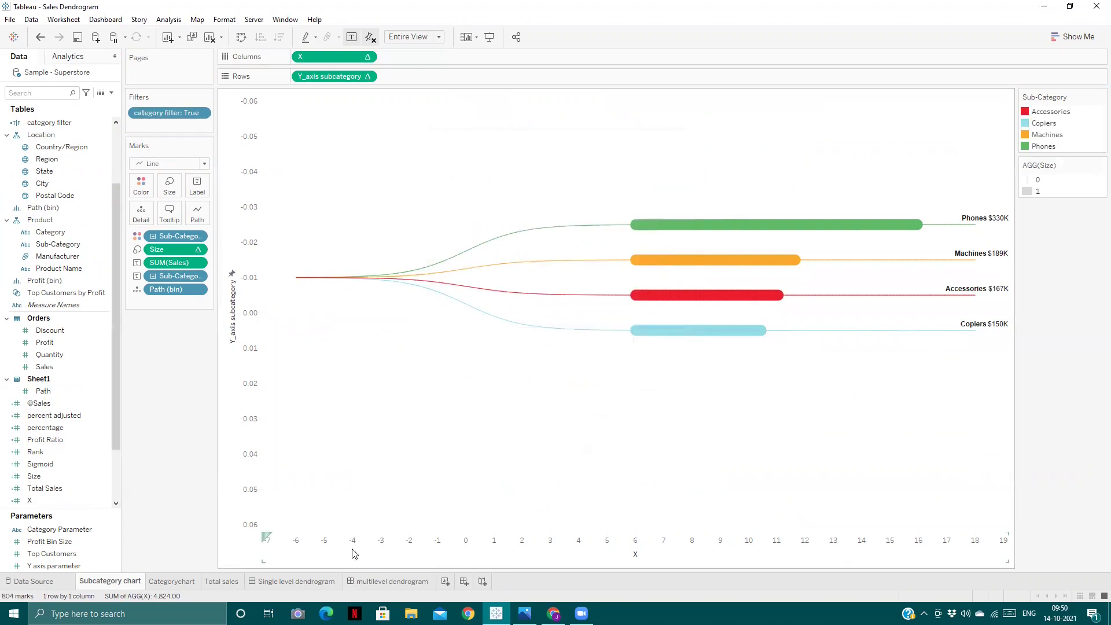
pyautogui.click(378, 581)
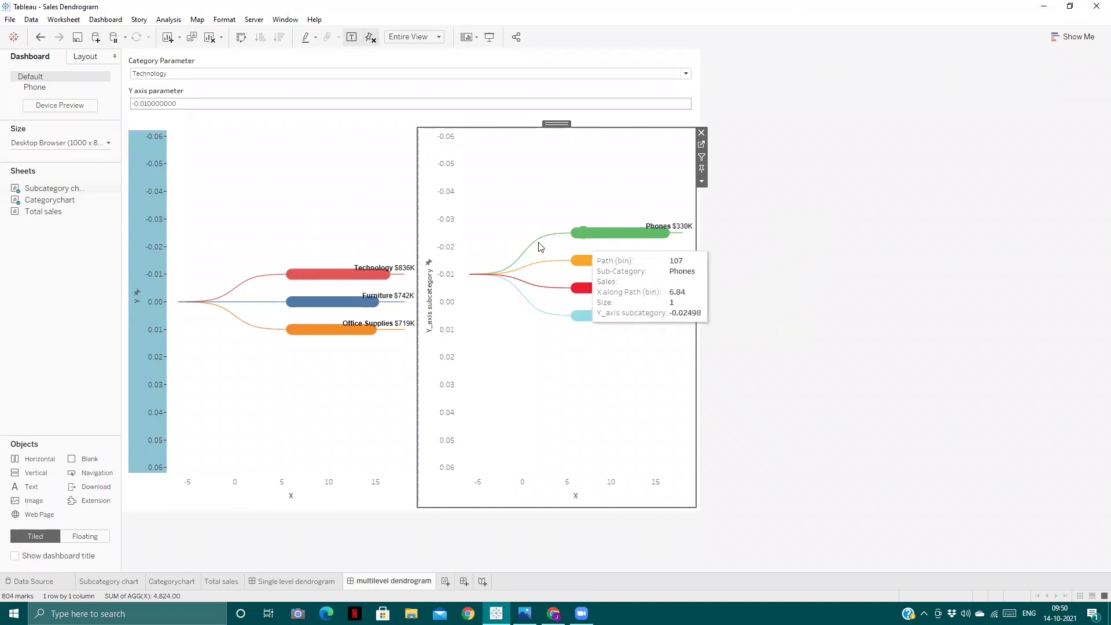
pyautogui.click(715, 258)
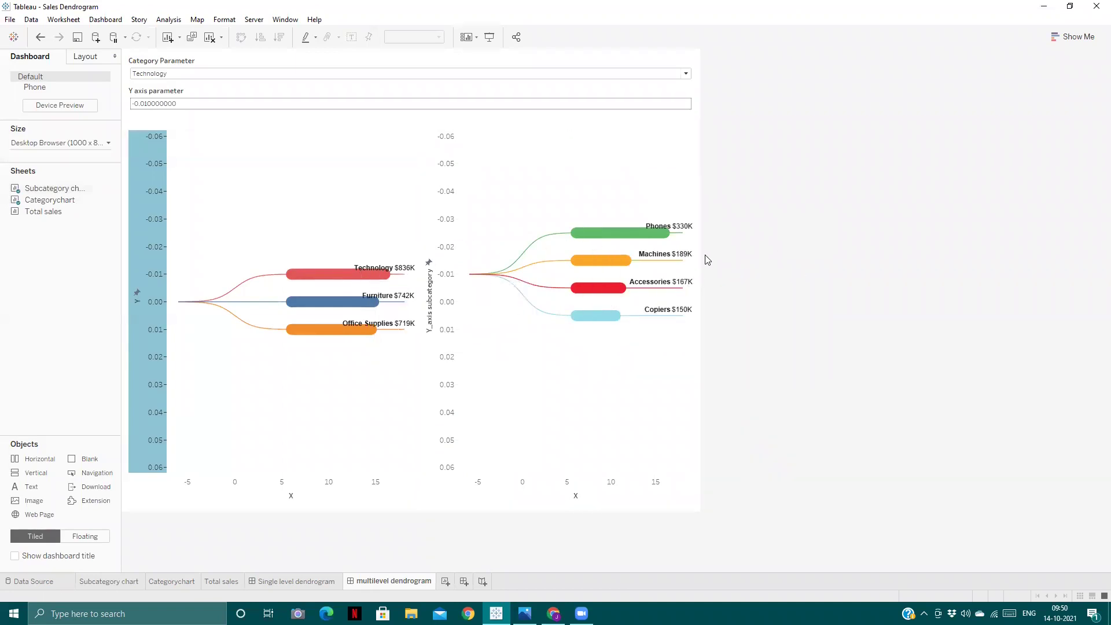
# - Hide the Y_axis subcategory and X axis headers of the subcategory dendrogram on the dashboard
pyautogui.rightClick(446, 217)
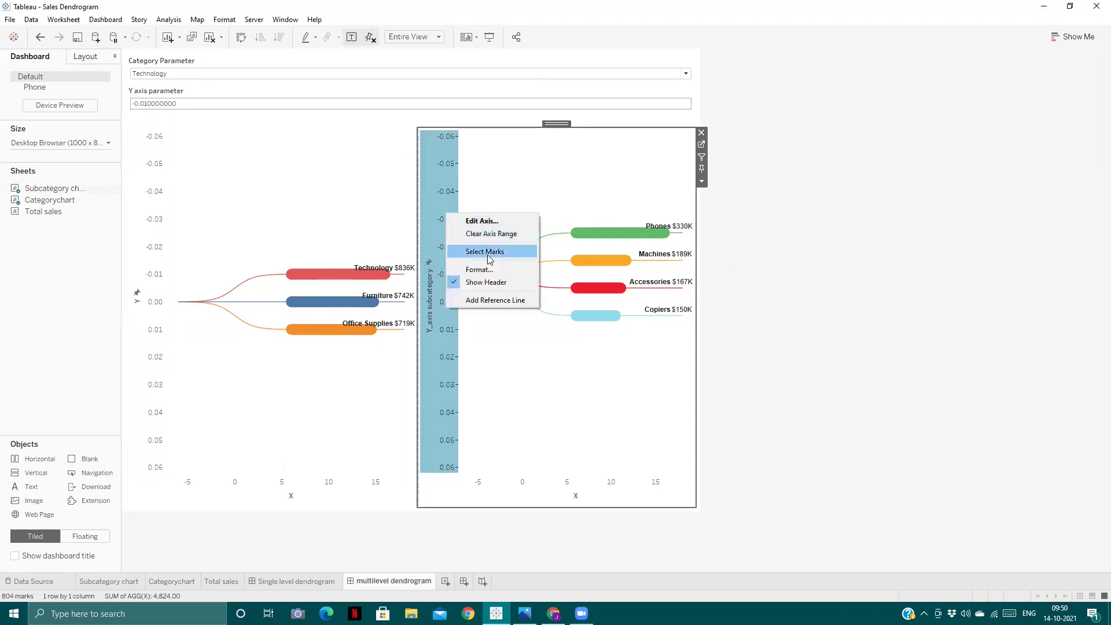
pyautogui.click(481, 284)
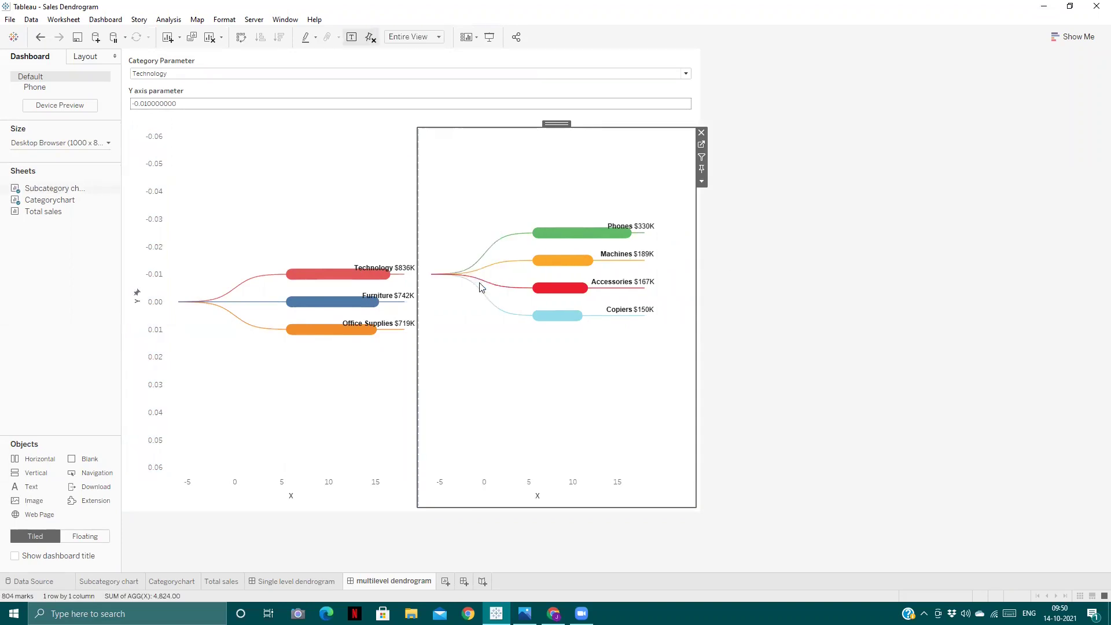
pyautogui.rightClick(589, 486)
pyautogui.click(611, 548)
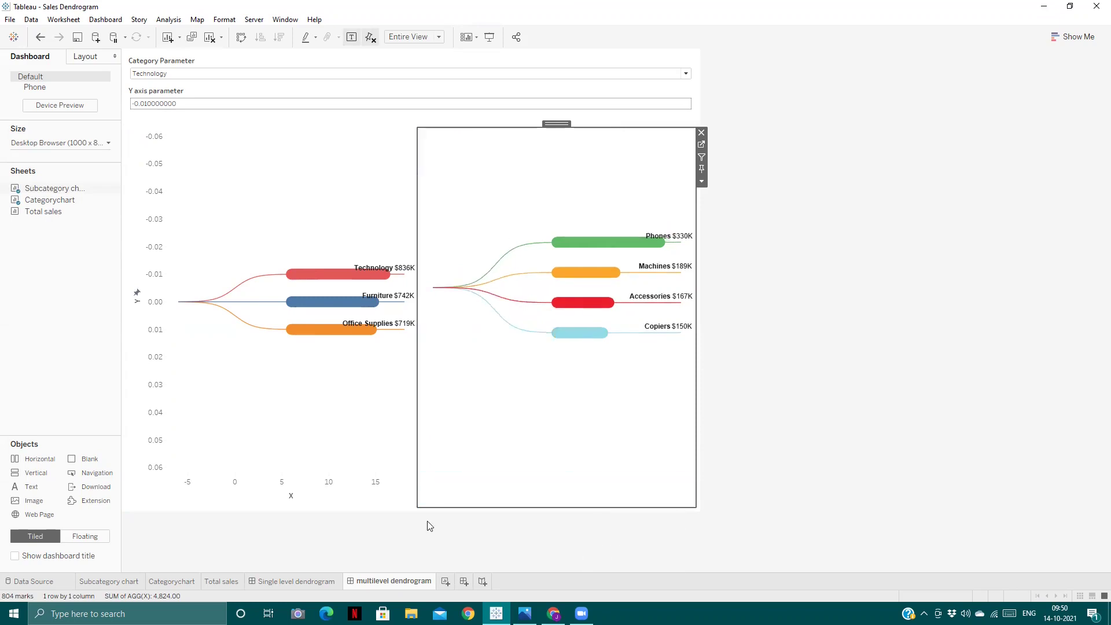
# - Hide the X and Y axis headers of the category dendrogram on the dashboard
pyautogui.rightClick(311, 493)
pyautogui.click(342, 558)
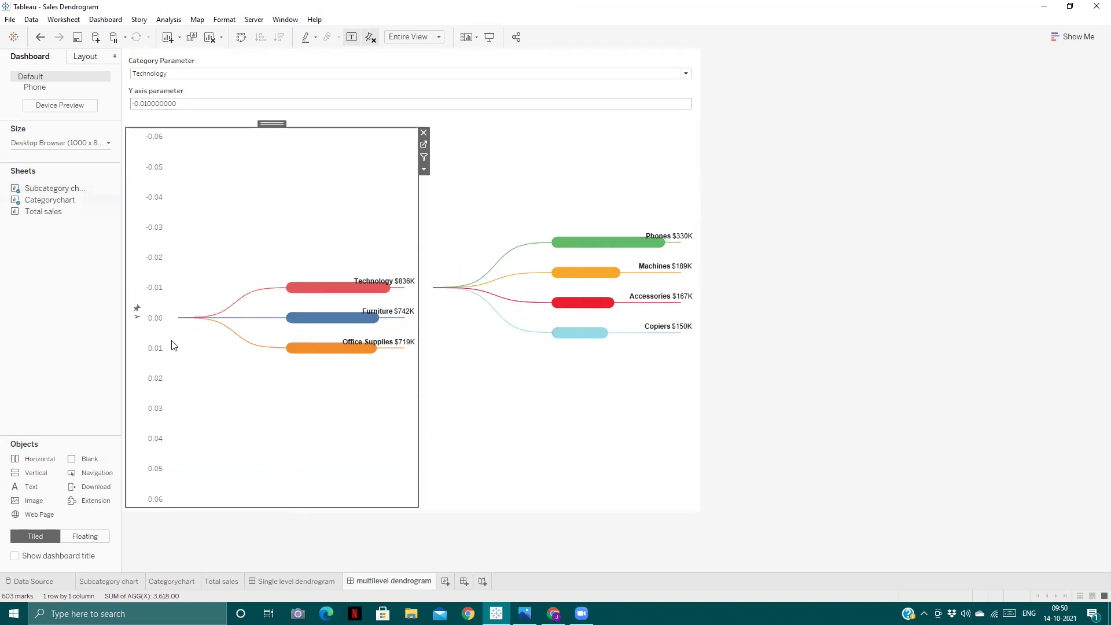
pyautogui.rightClick(144, 257)
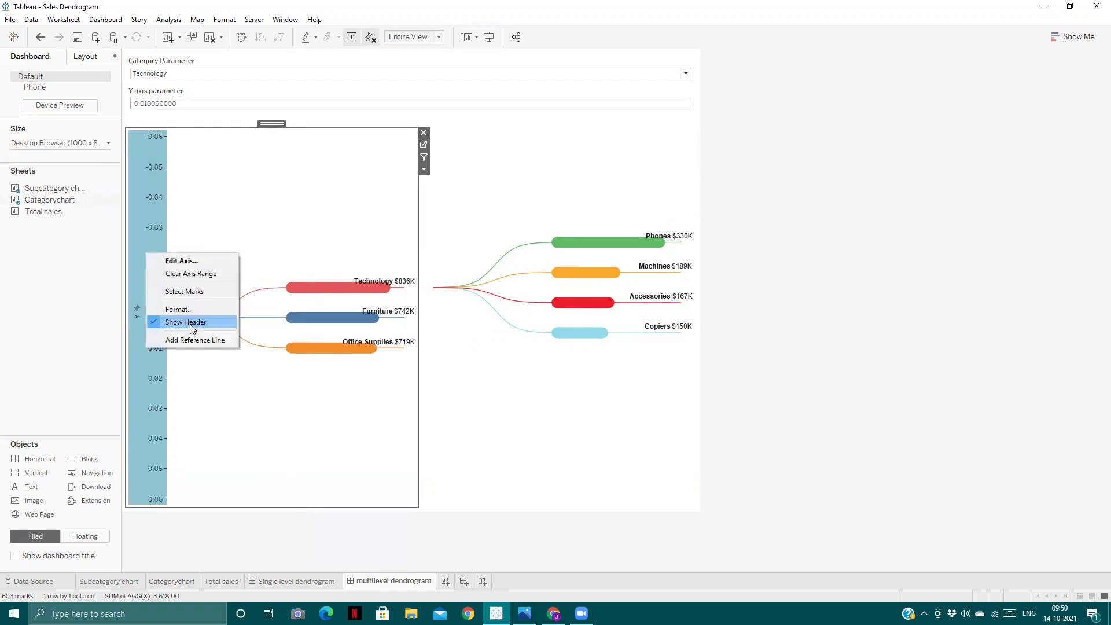
pyautogui.click(171, 320)
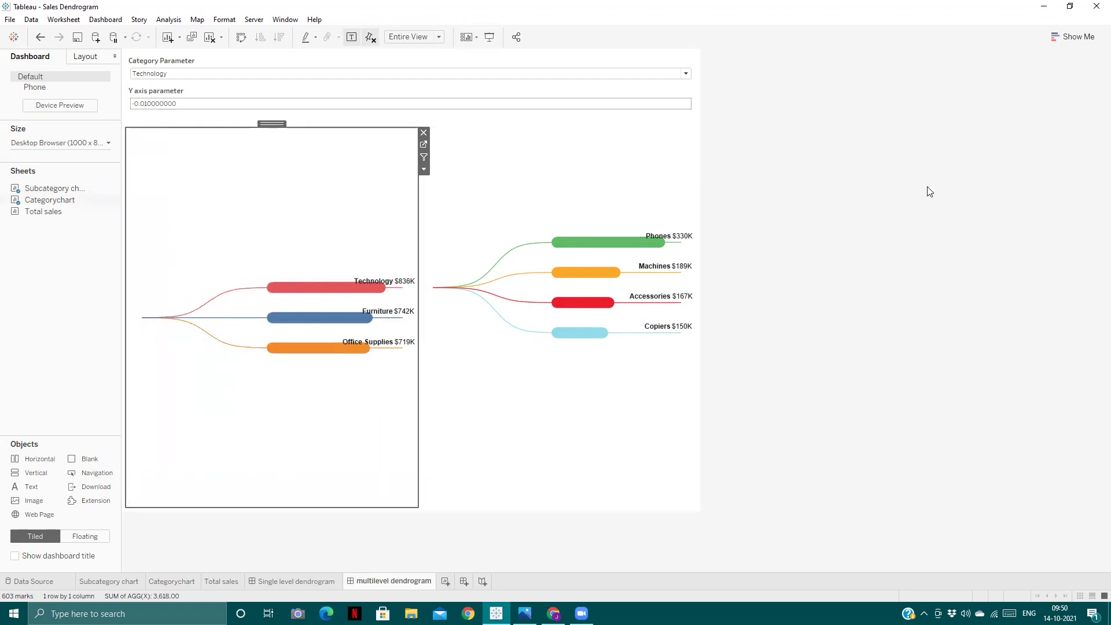
pyautogui.click(853, 179)
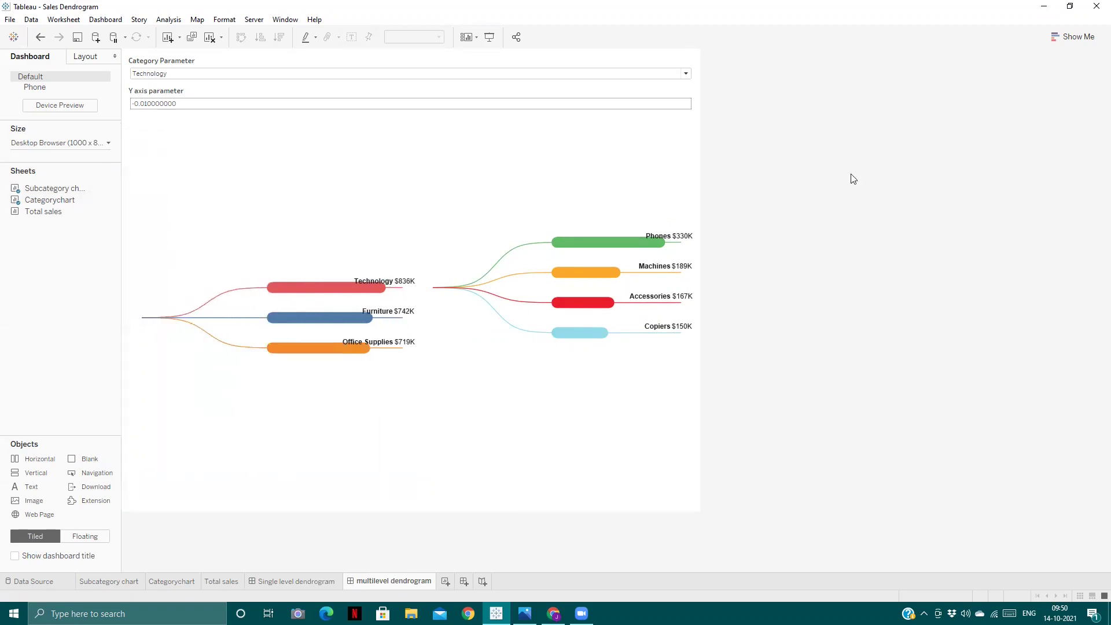
# - Make both the Subcategory chart and the Categorychart floating on the multilevel dendrogram dashboard
pyautogui.click(549, 167)
pyautogui.click(347, 178)
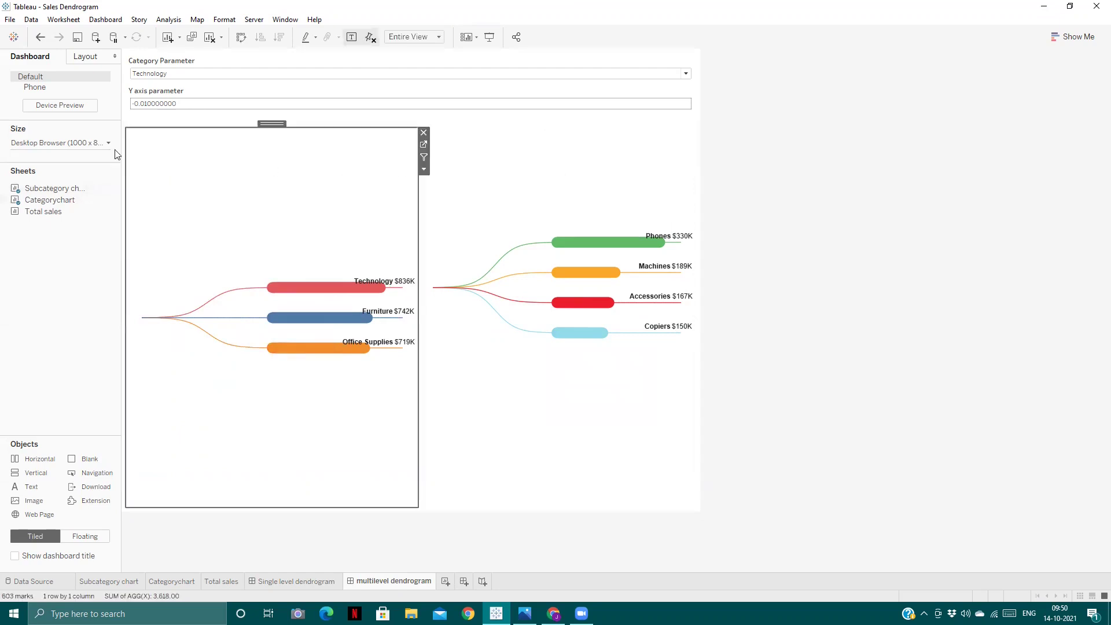
pyautogui.click(515, 193)
pyautogui.click(86, 56)
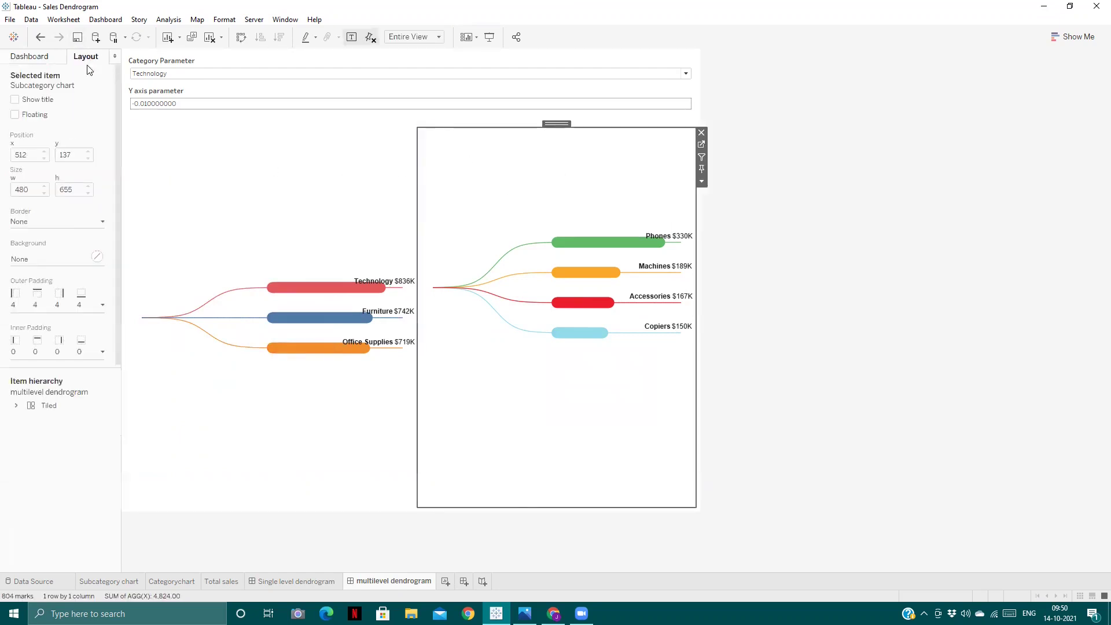
pyautogui.click(15, 115)
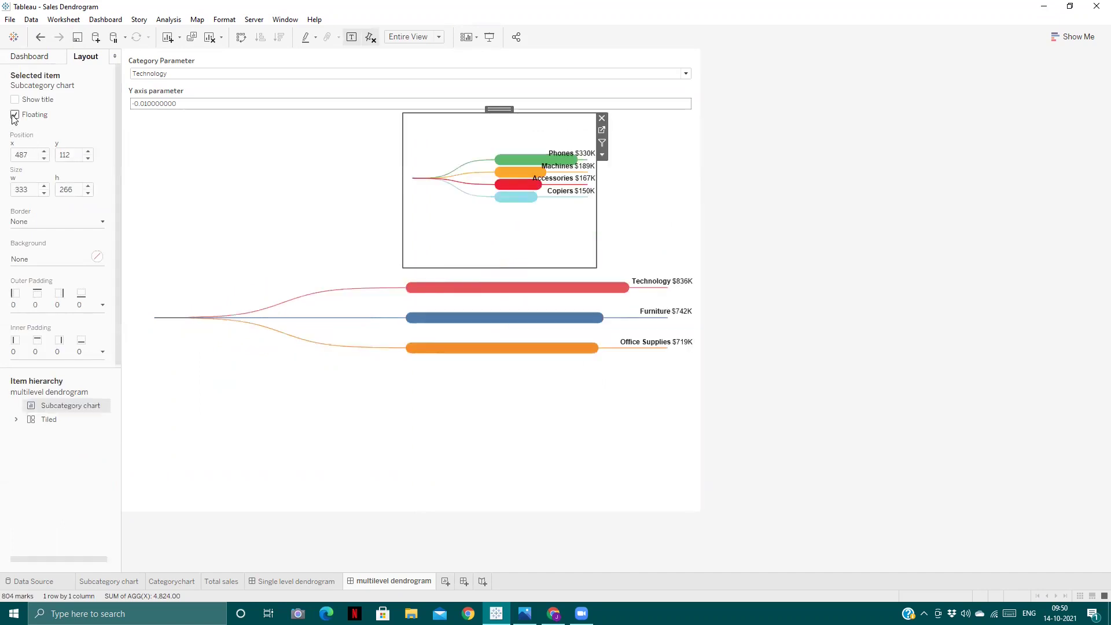
pyautogui.click(311, 232)
pyautogui.click(14, 115)
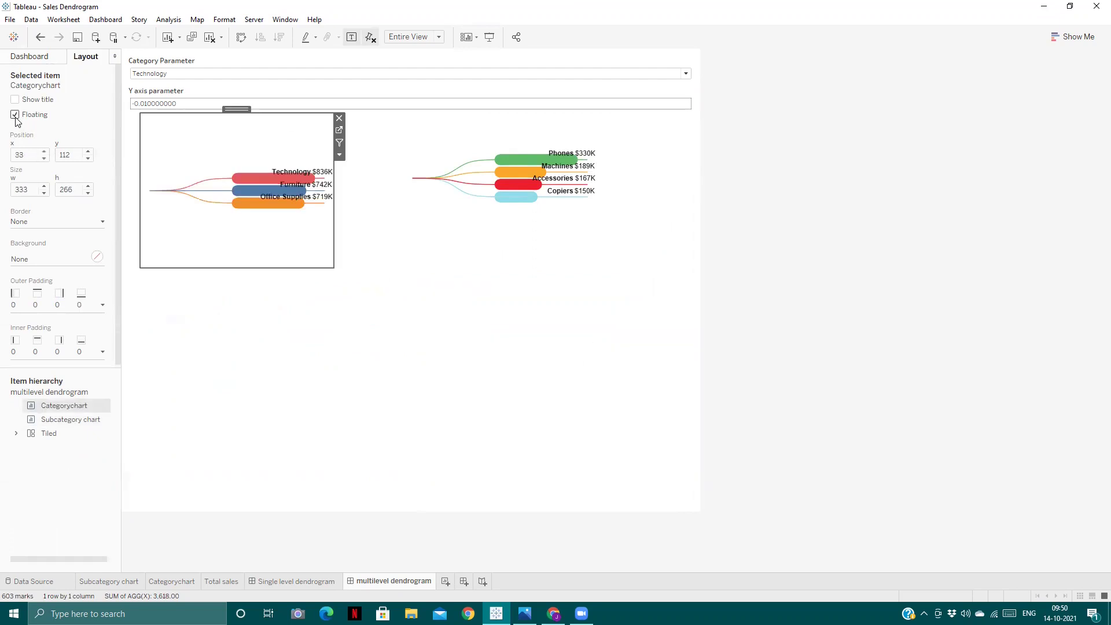
# - Enlarge the floating Categorychart to about 497 by 673 and the Subcategory chart to about 493 by 671
pyautogui.moveTo(334, 265); pyautogui.dragTo(431, 501)
pyautogui.click(556, 263)
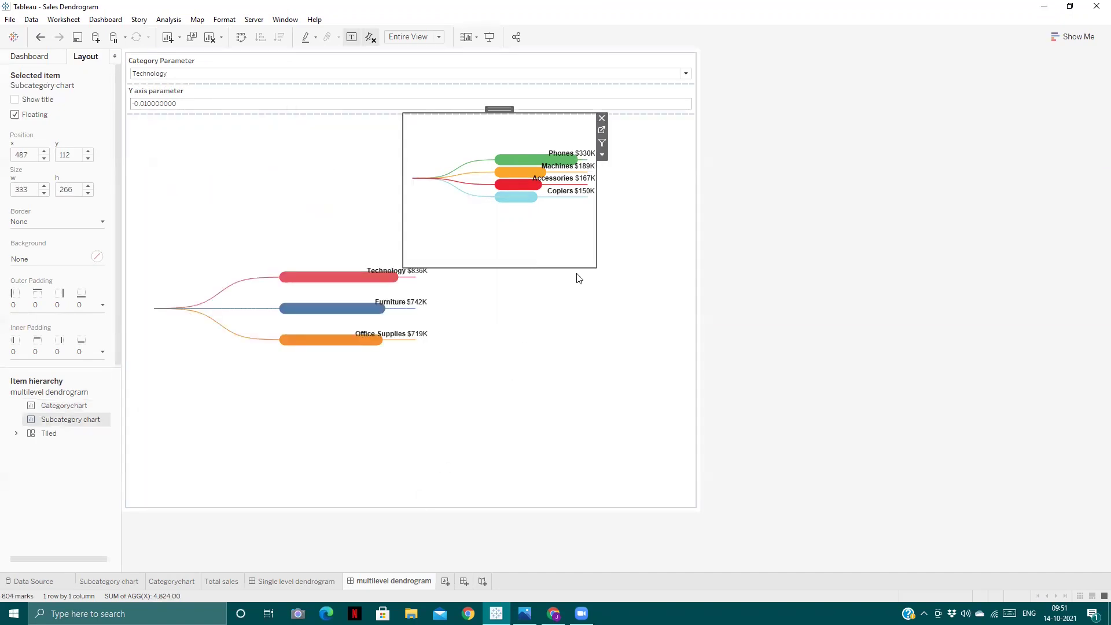
pyautogui.moveTo(593, 267); pyautogui.dragTo(687, 499)
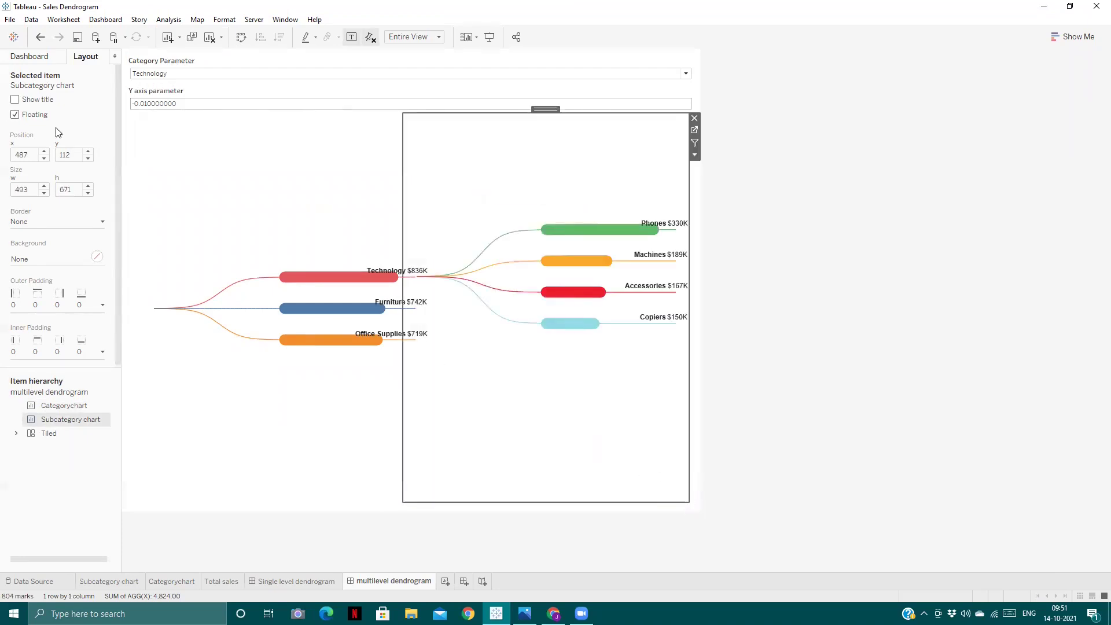
# - Set the floating Subcategory chart's height to 673 to match the Categorychart
pyautogui.click(258, 207)
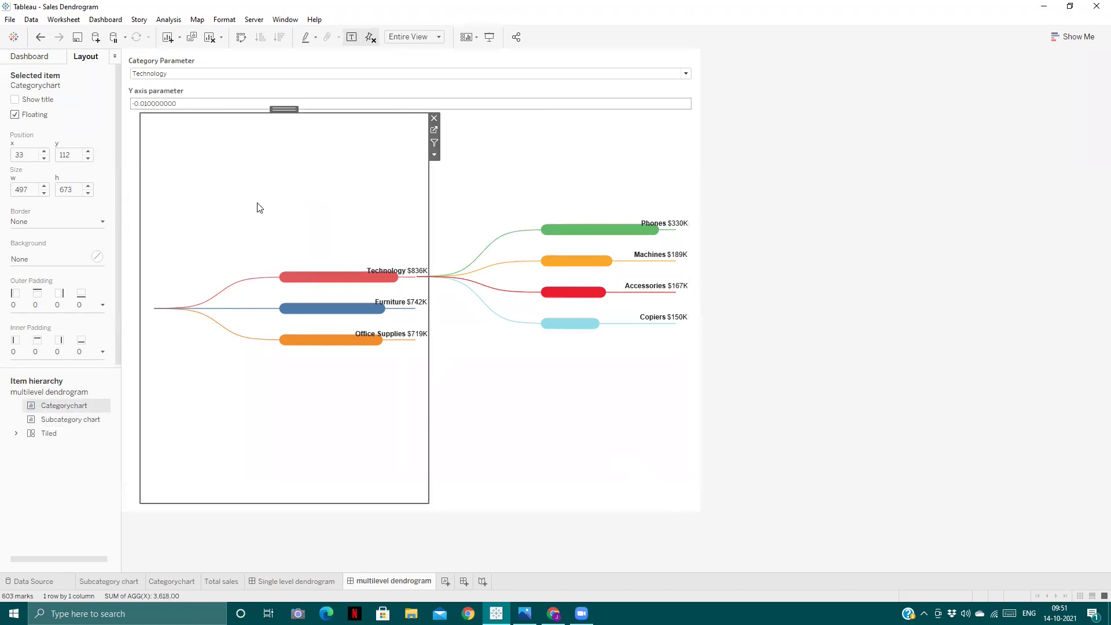
pyautogui.click(442, 197)
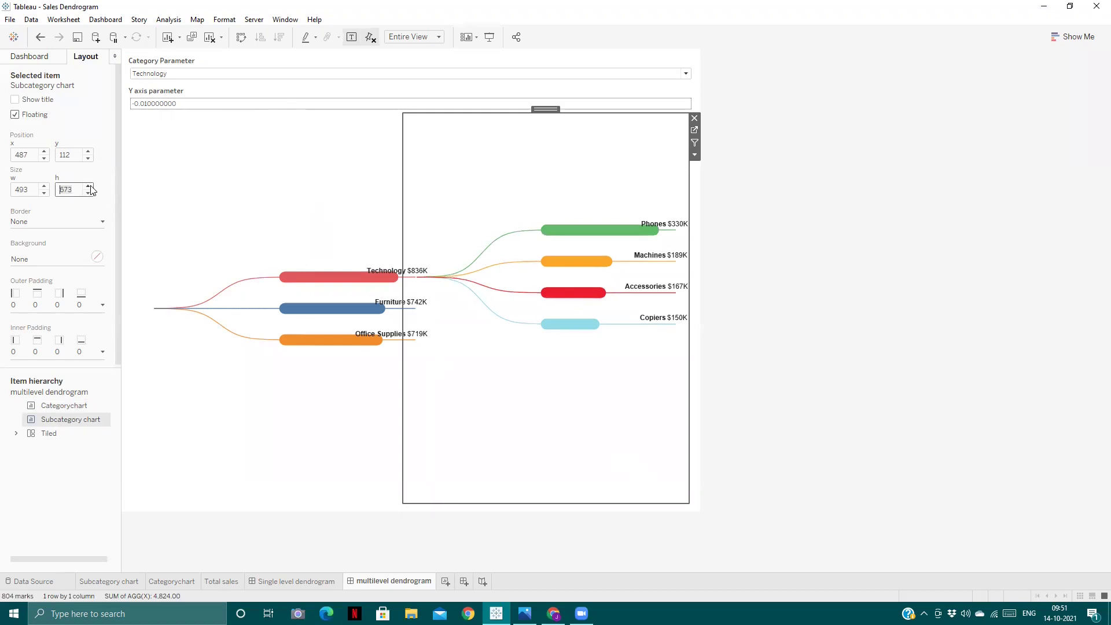
pyautogui.click(868, 291)
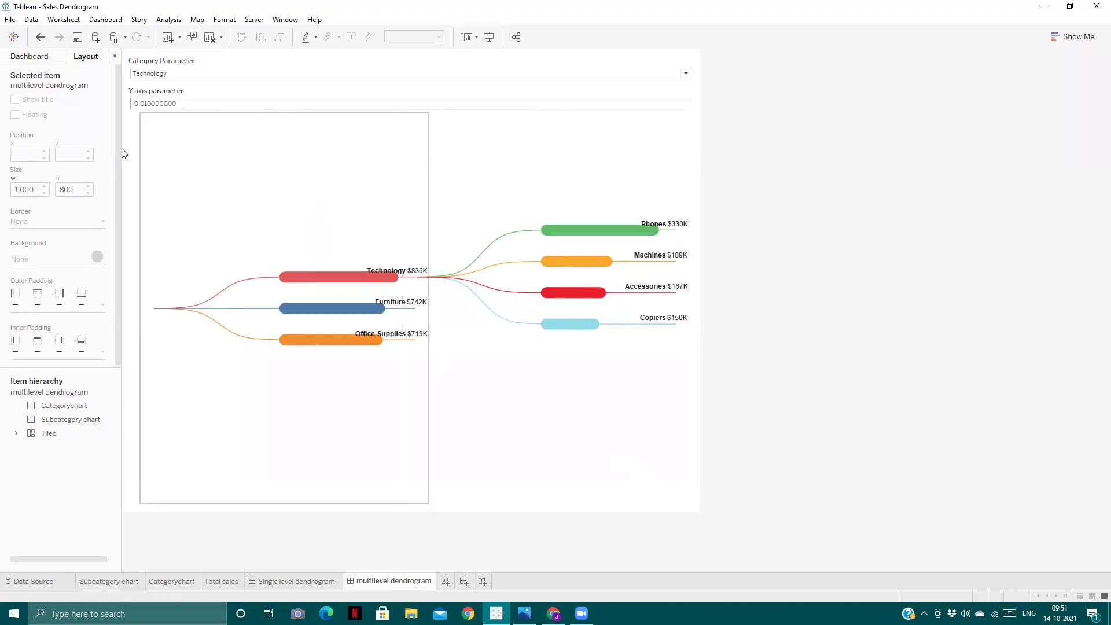
# - Set the Subcategory chart's x position to 485 so its root meets the end of the Technology line
pyautogui.click(508, 171)
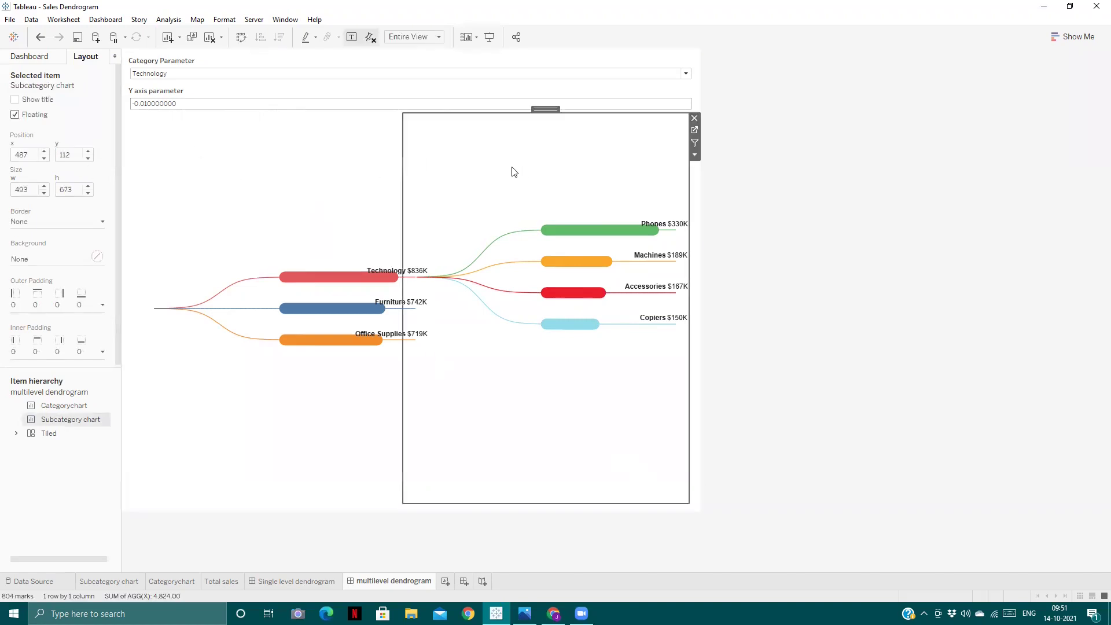
pyautogui.click(44, 159)
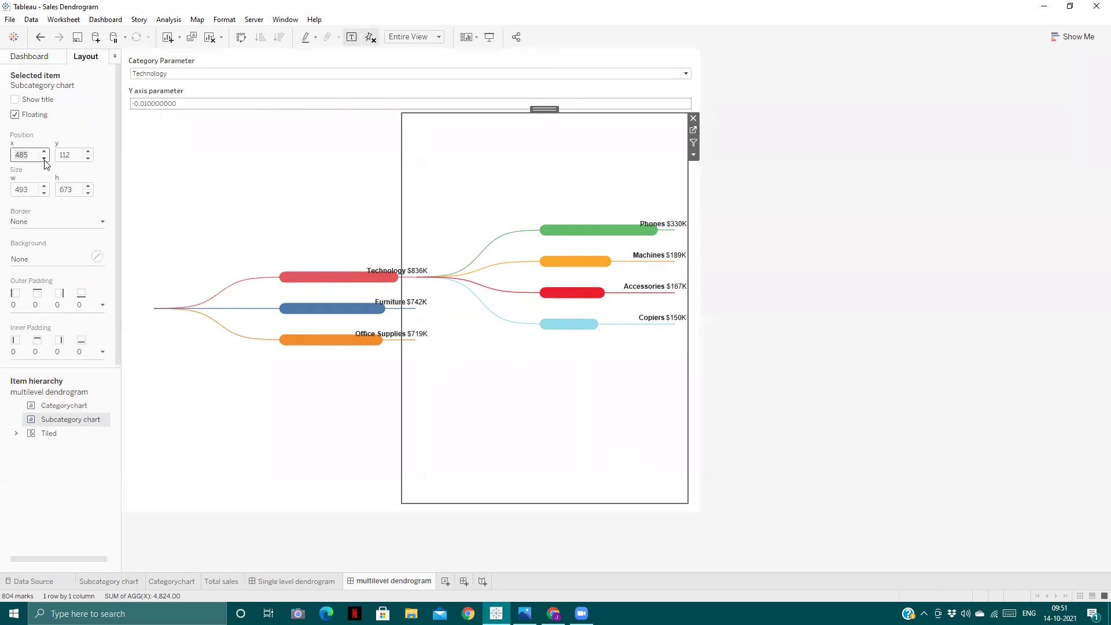
pyautogui.click(850, 209)
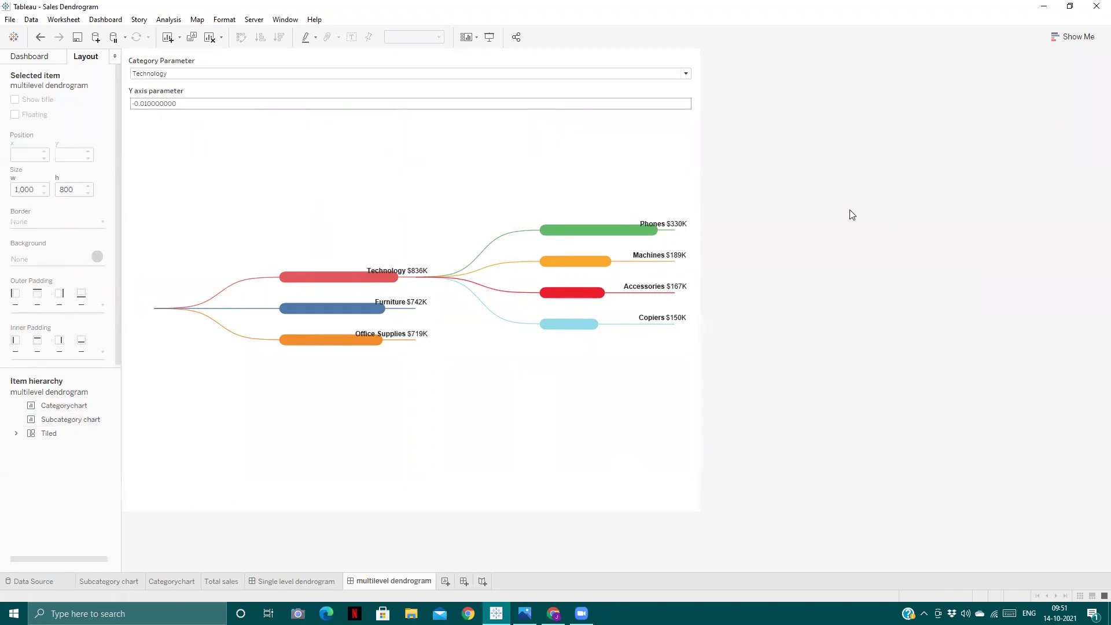
pyautogui.moveTo(413, 312)
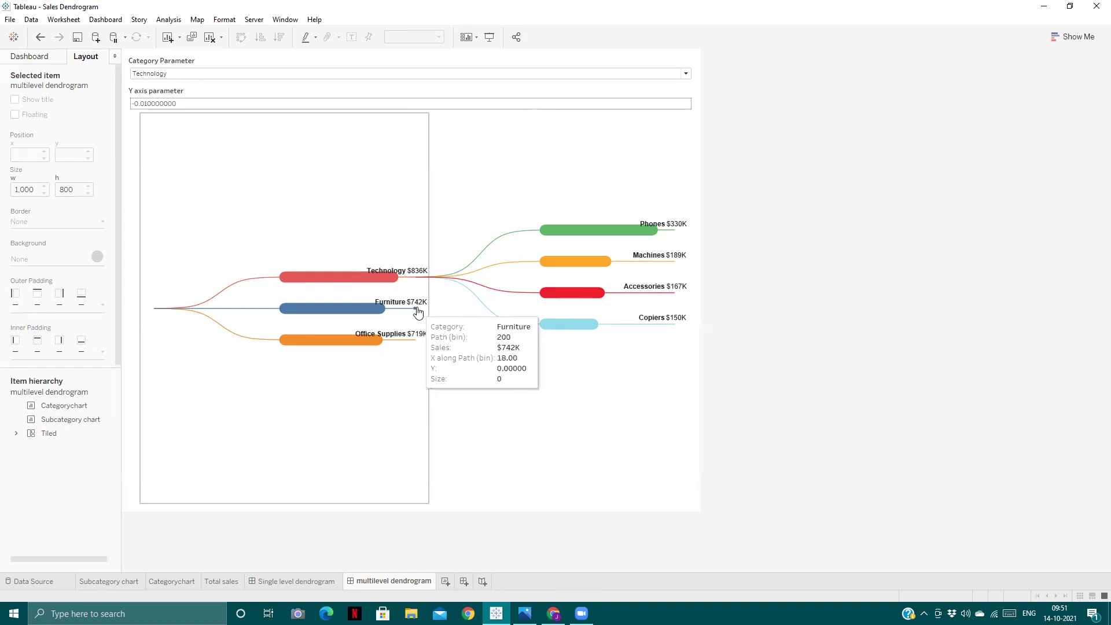
# - Test the parameter actions by selecting the Furniture, Office Supplies and Technology line ends in the Categorychart on the dashboard
pyautogui.click(417, 311)
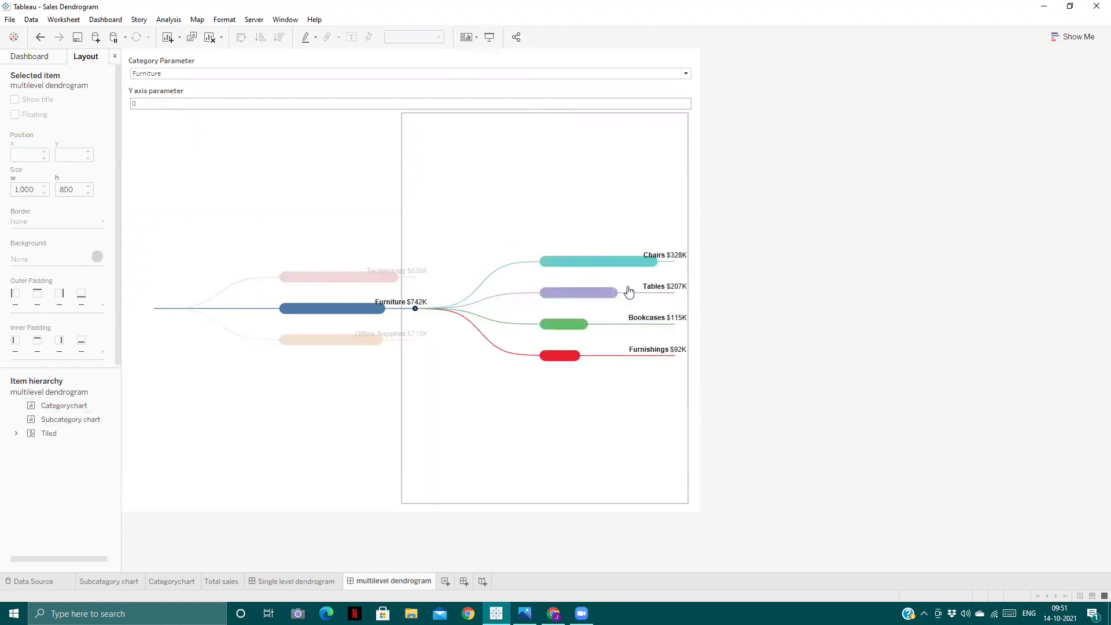
pyautogui.click(411, 339)
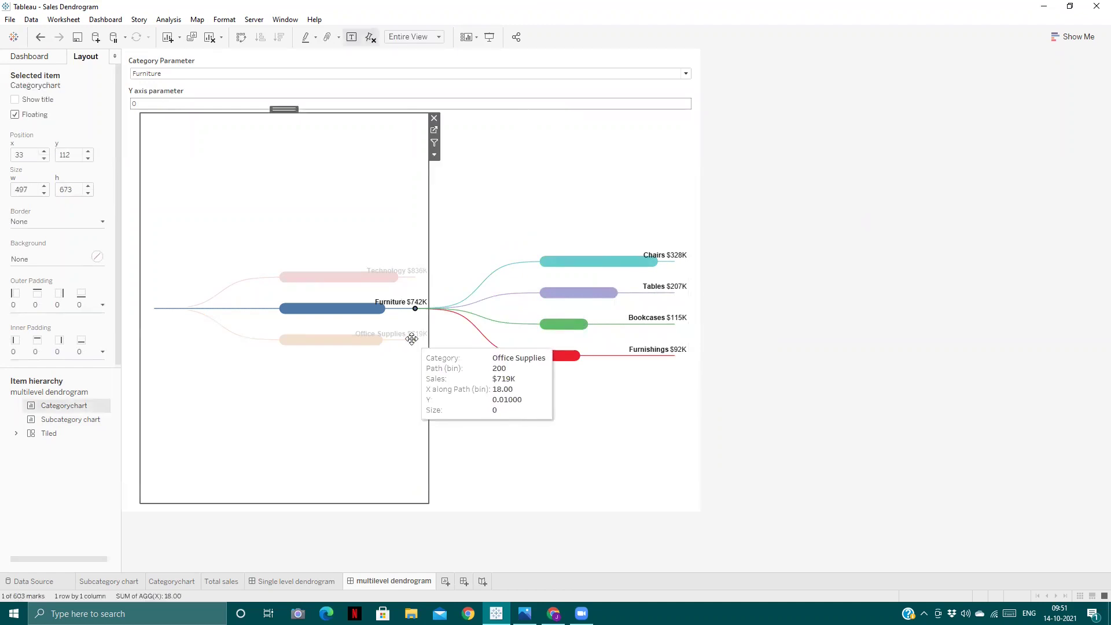
pyautogui.click(412, 339)
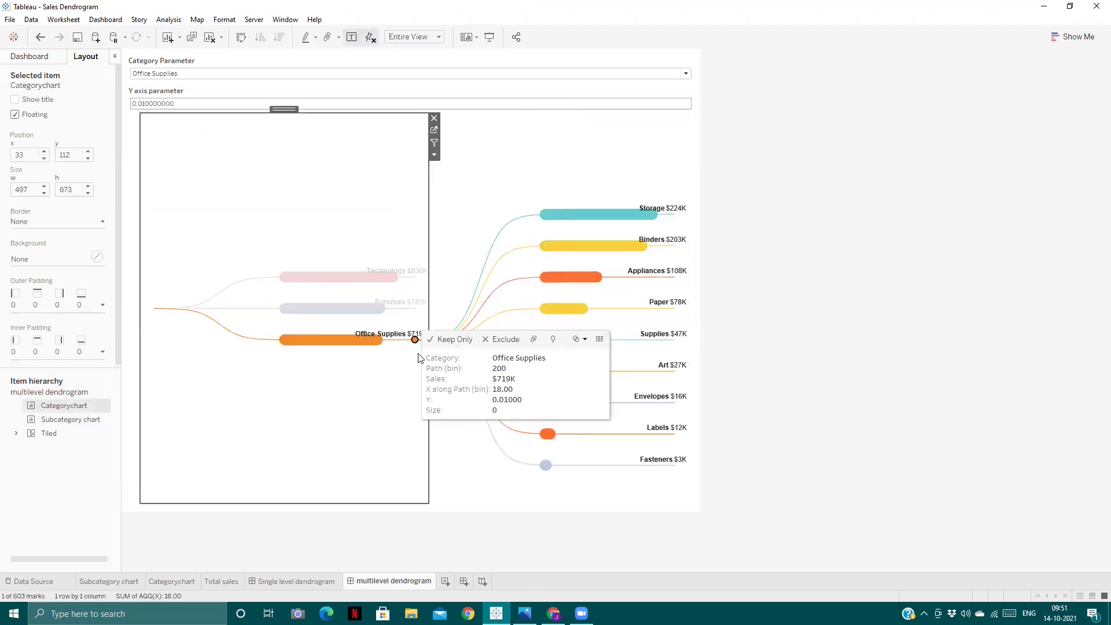
pyautogui.click(414, 311)
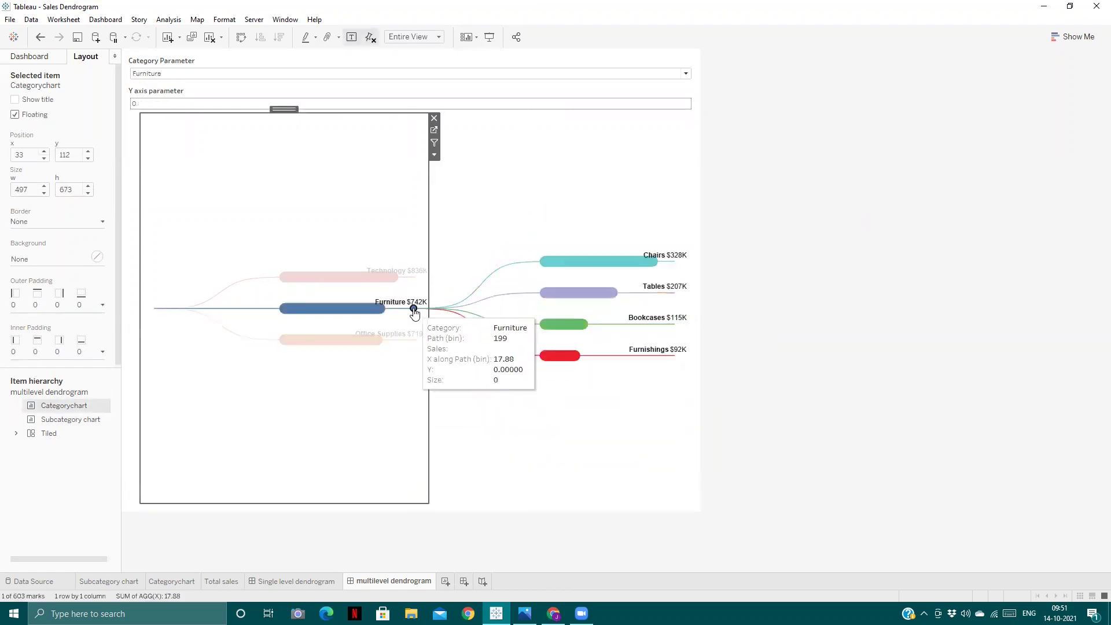
pyautogui.click(415, 274)
pyautogui.click(846, 290)
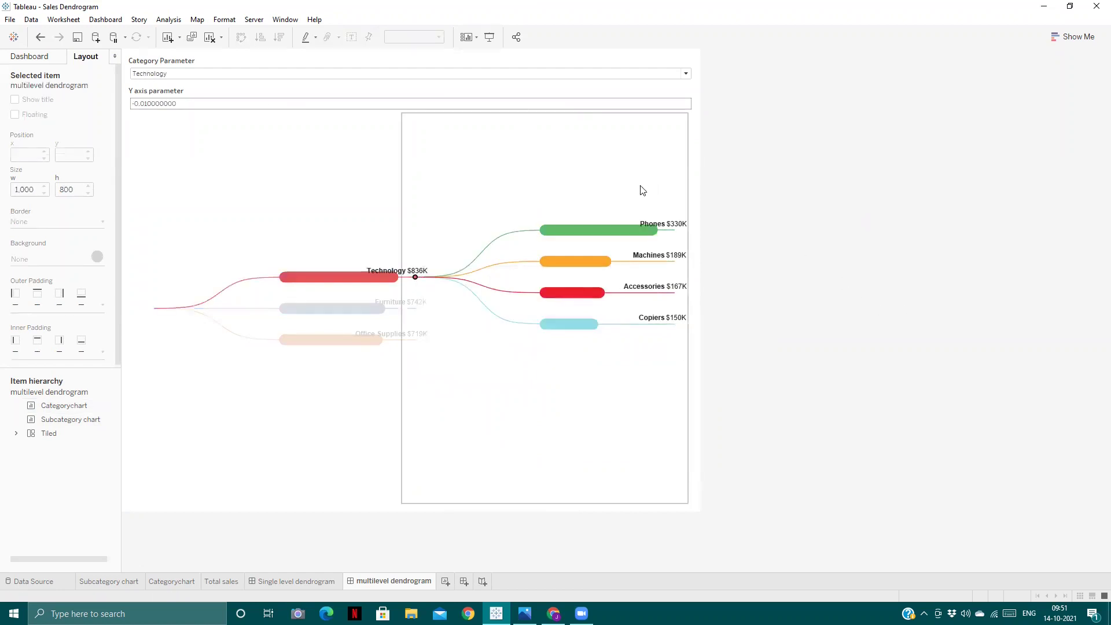
pyautogui.click(412, 277)
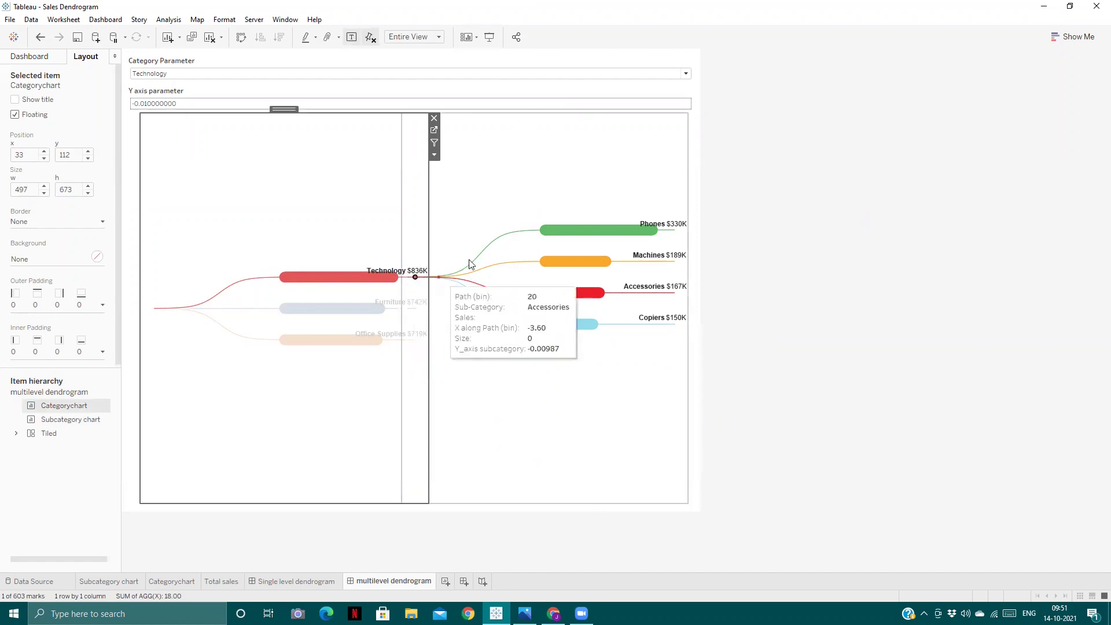
pyautogui.moveTo(413, 277)
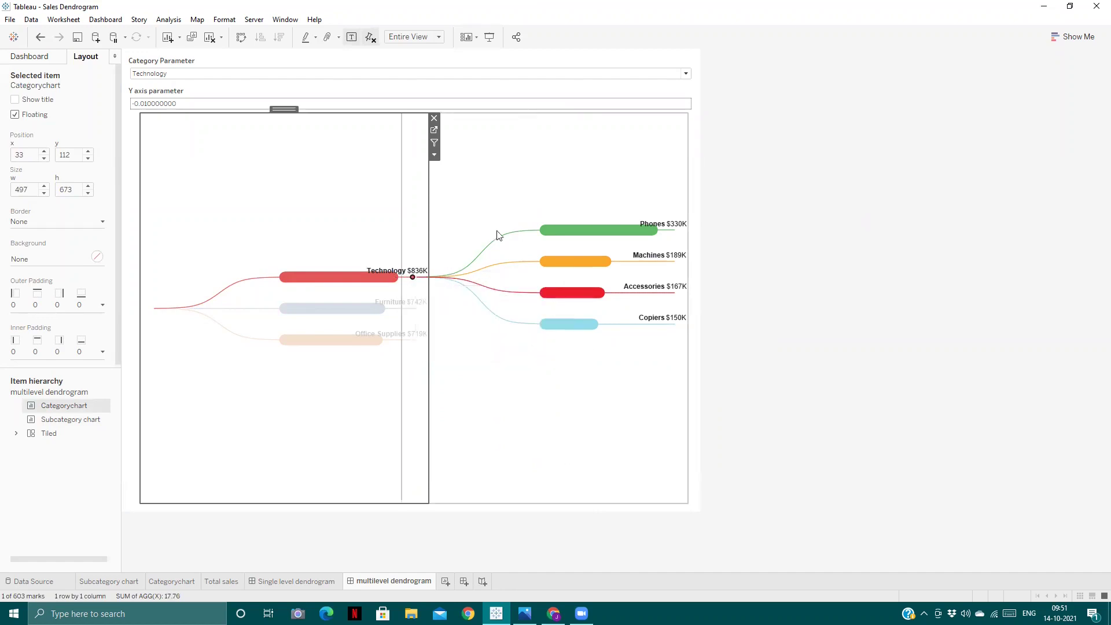
# - Go to the Subcategory chart's sheet and change the multiplier of [percent adjusted] in the Size calculation to 8
pyautogui.click(535, 176)
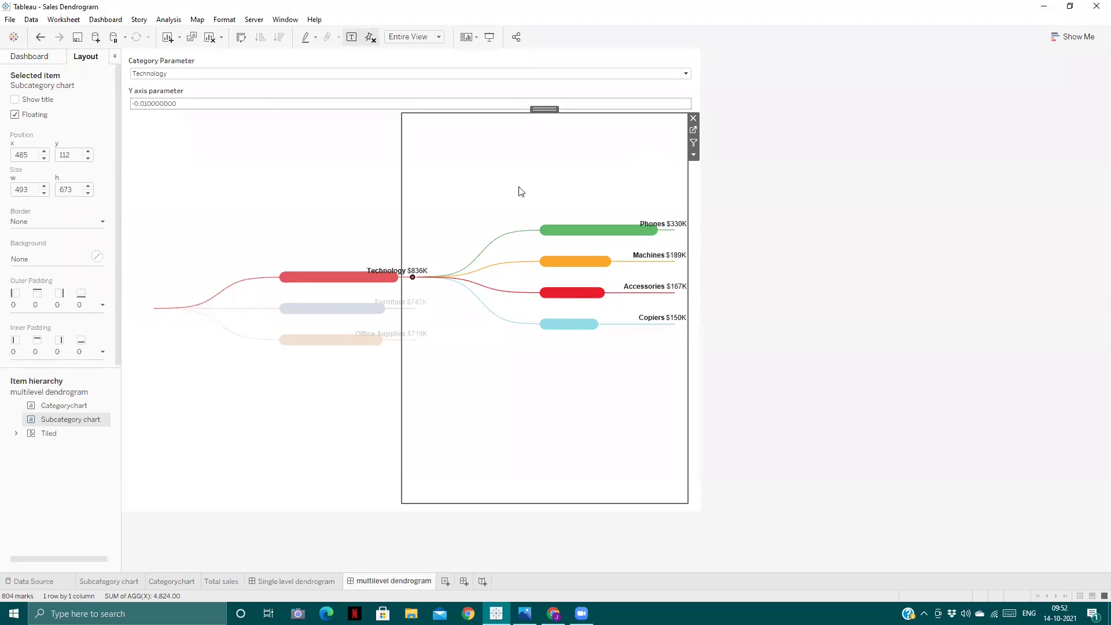
pyautogui.click(694, 131)
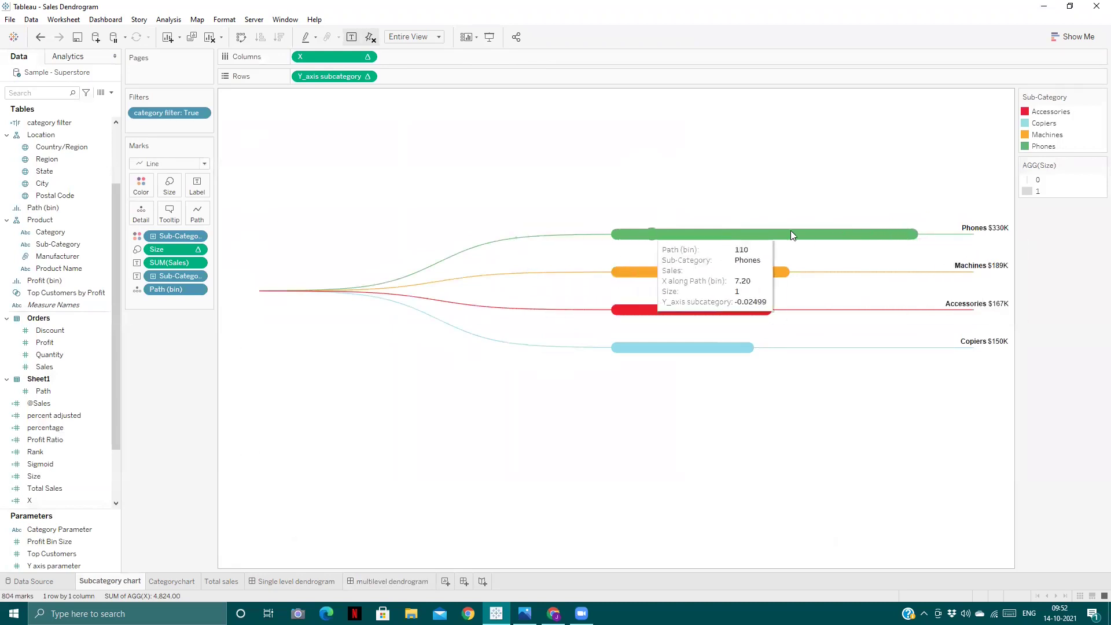
pyautogui.click(91, 343)
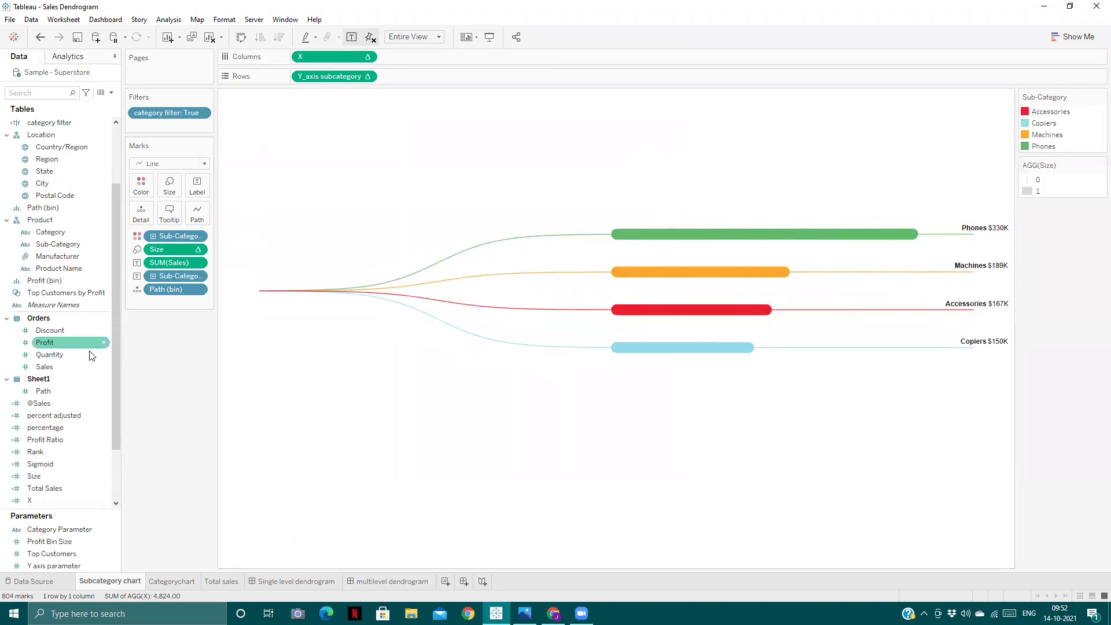
pyautogui.scroll(-2, 93, 376)
pyautogui.rightClick(109, 403)
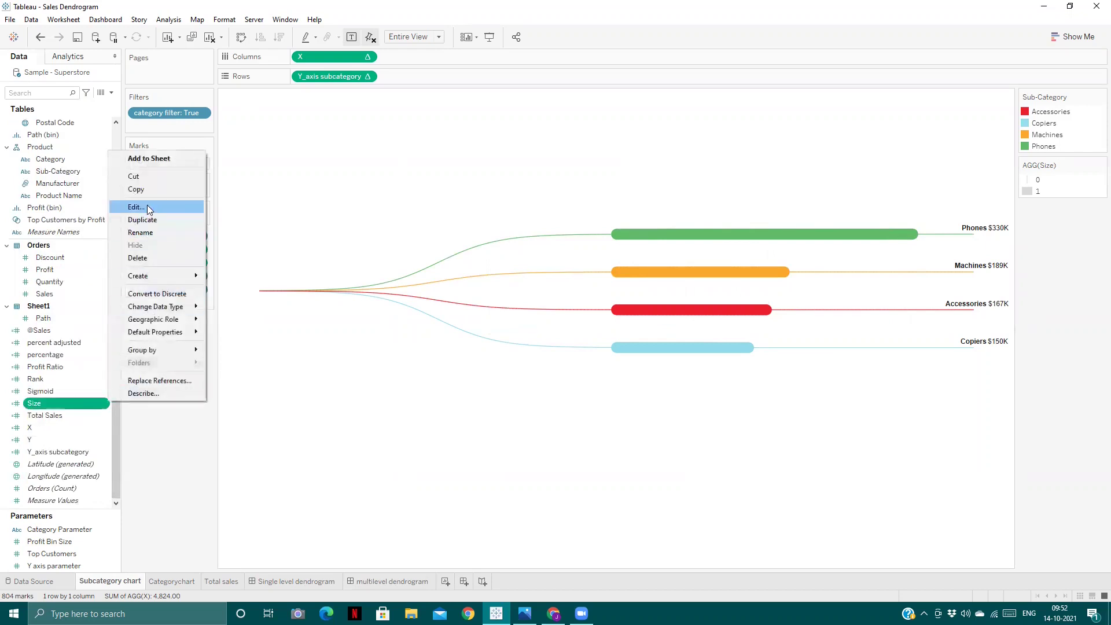
pyautogui.click(147, 207)
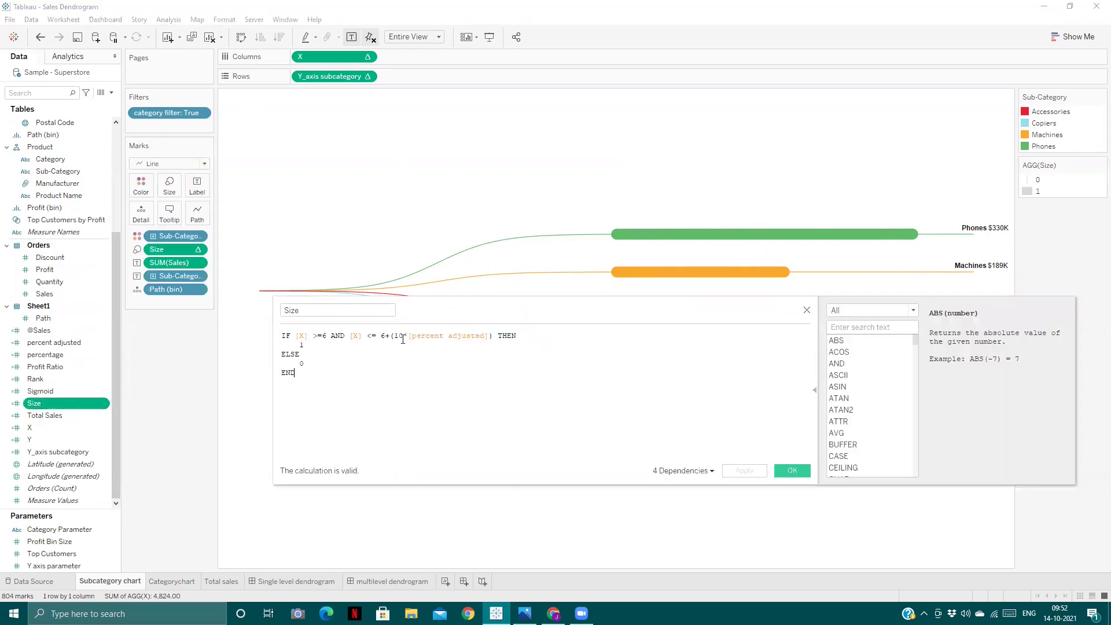
pyautogui.press('BackSpace')
pyautogui.press('BackSpace')
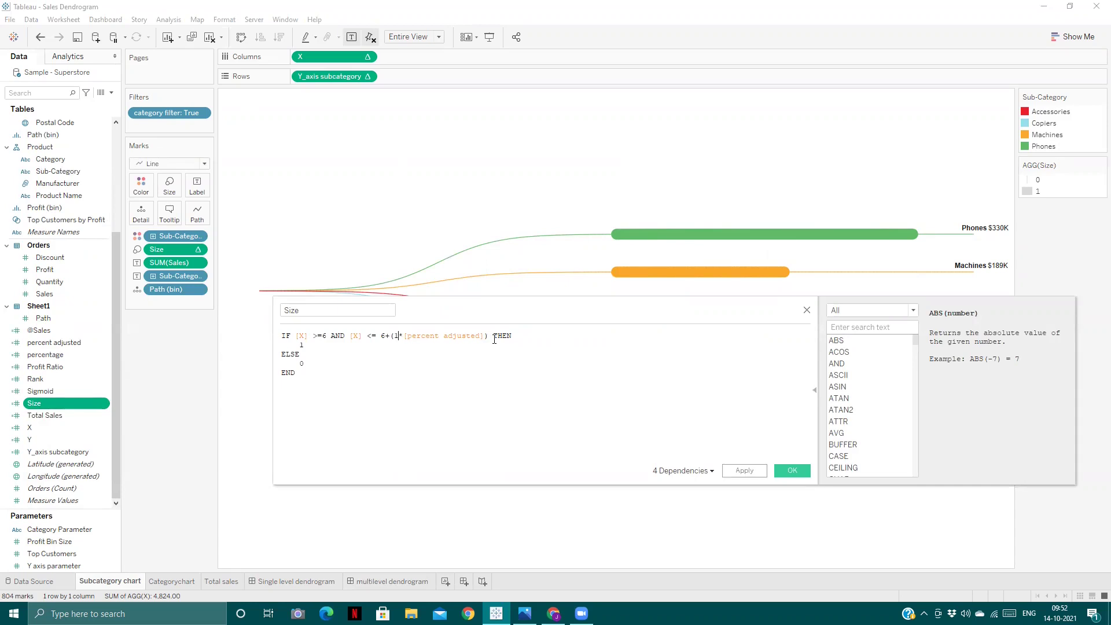
pyautogui.write('8')
pyautogui.click(743, 471)
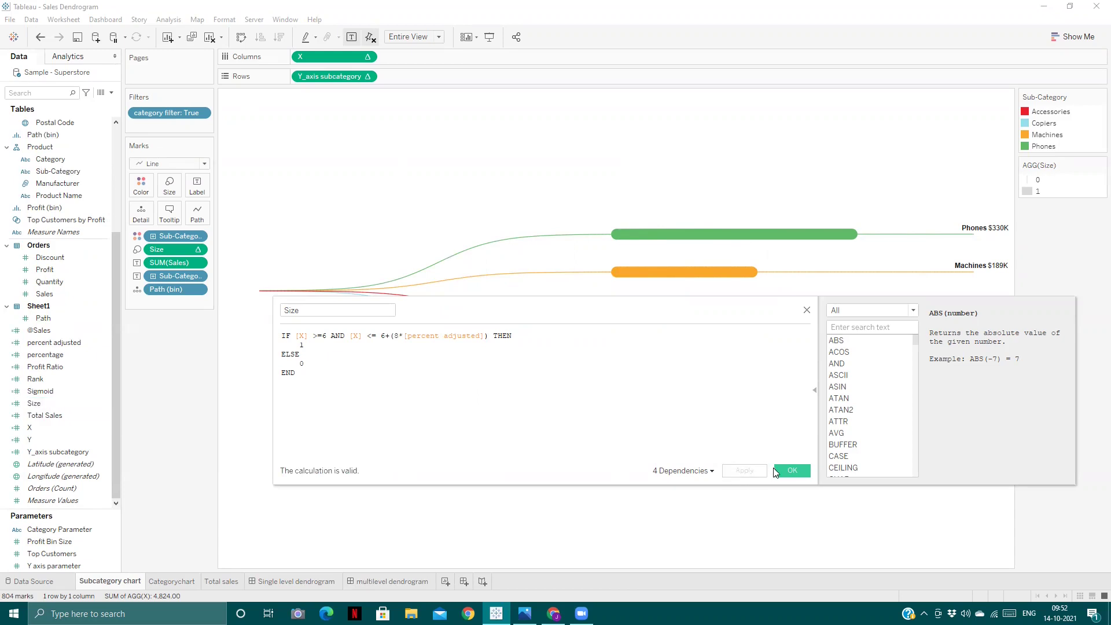
pyautogui.click(792, 470)
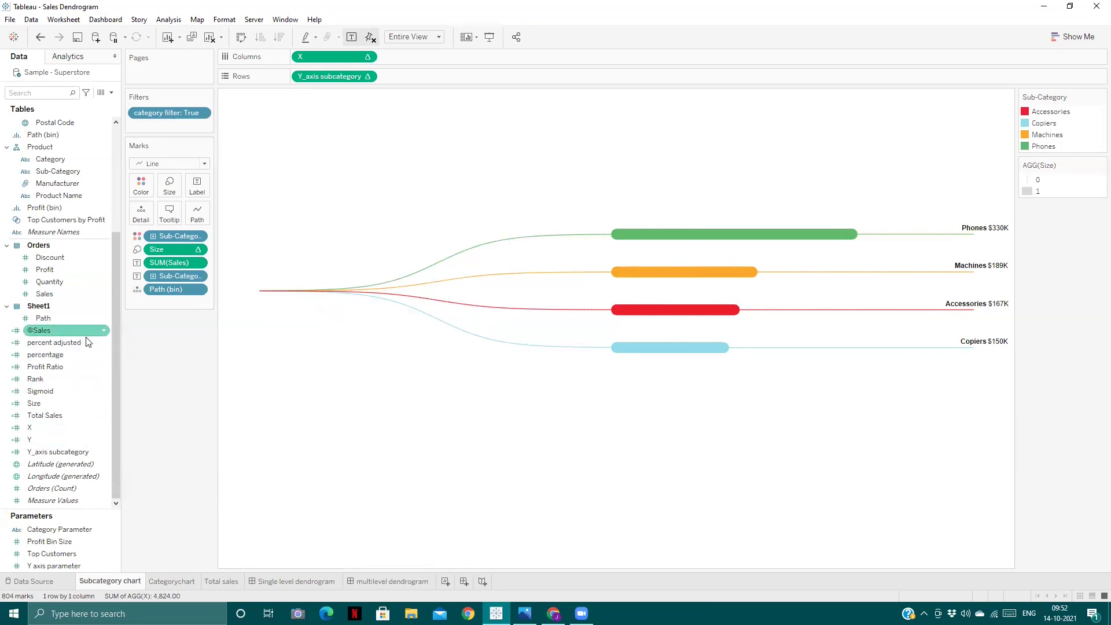
# - Change the X calculated field's formula to (INDEX()-1)*0.12-12
pyautogui.rightClick(104, 428)
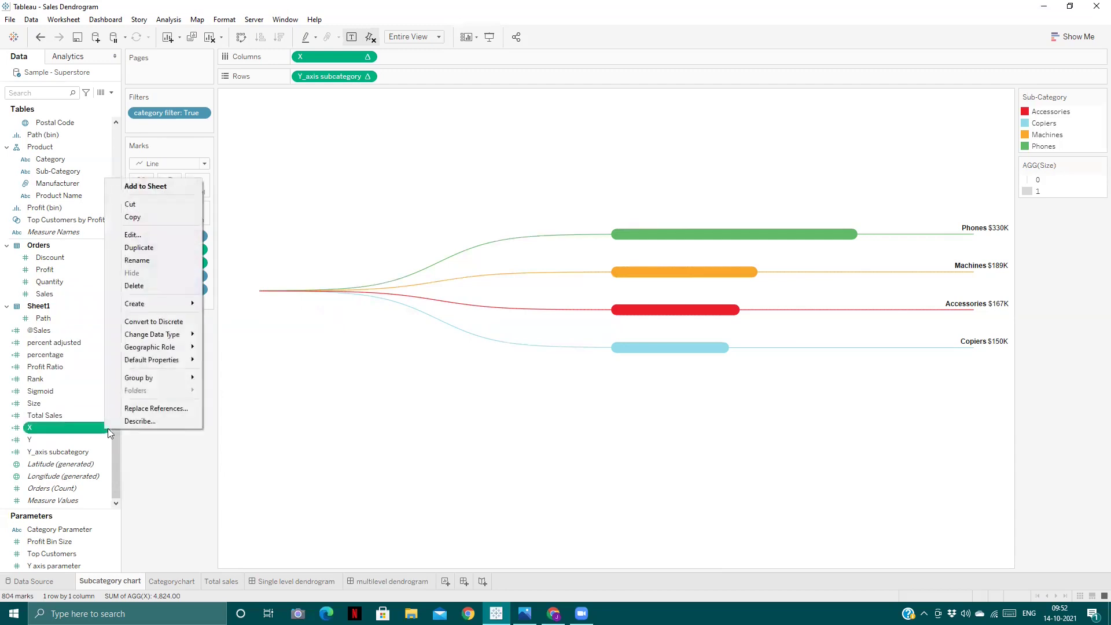
pyautogui.click(136, 235)
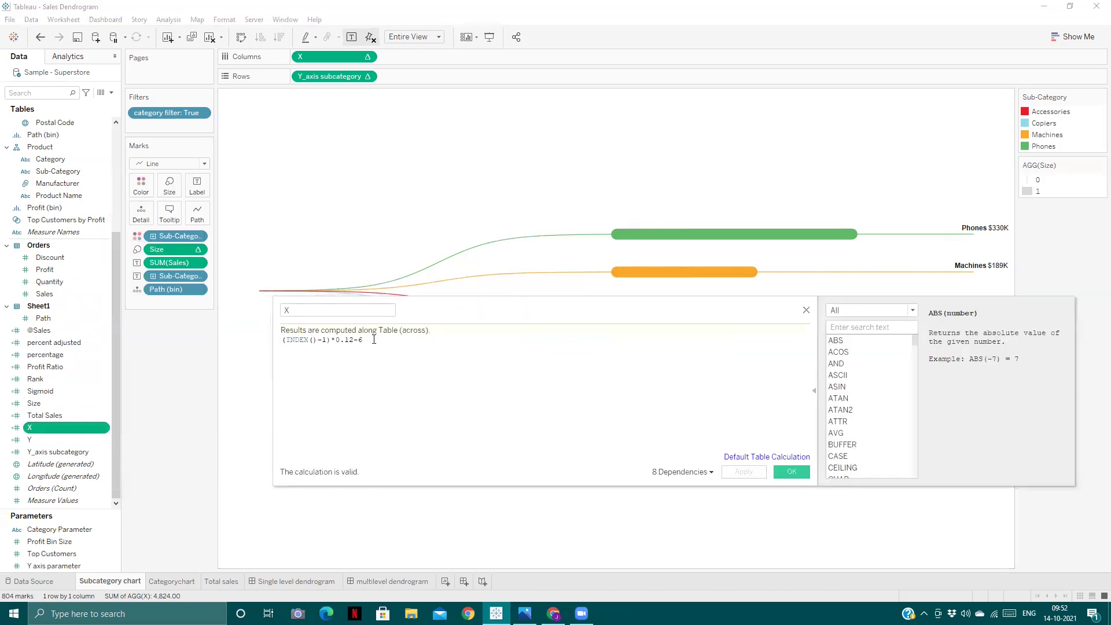
pyautogui.press('BackSpace')
pyautogui.click(750, 474)
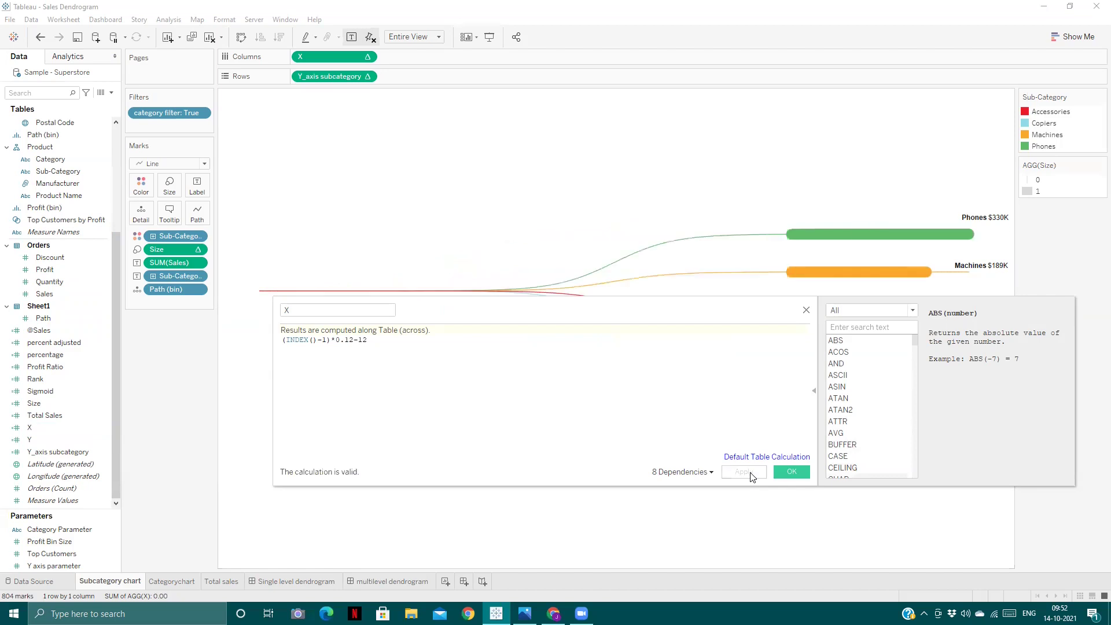
pyautogui.click(777, 474)
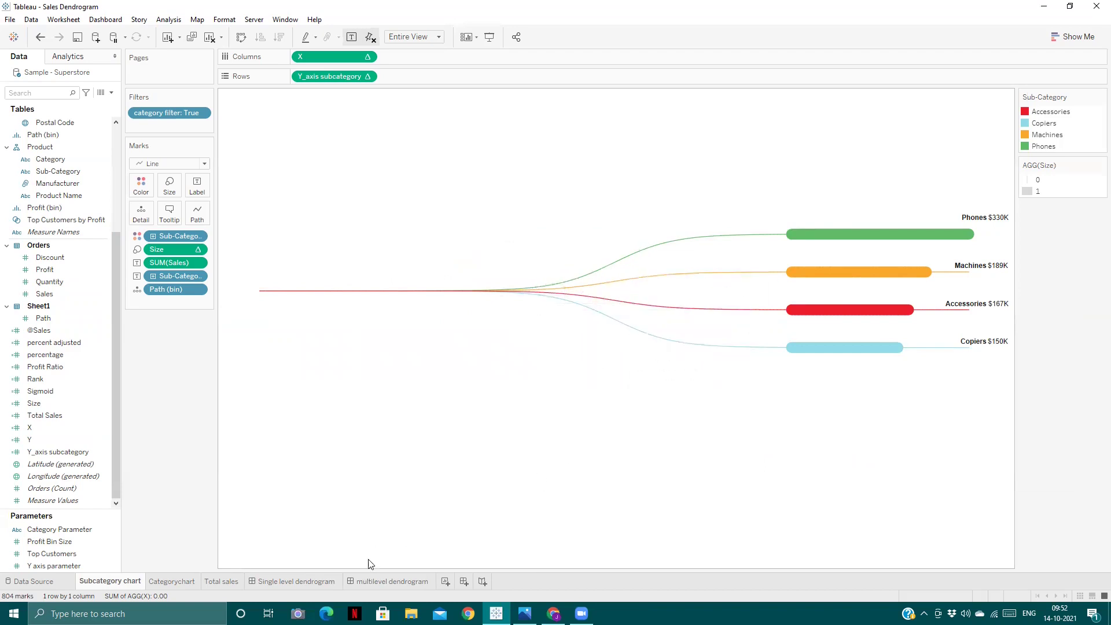
# - Return to the multilevel dendrogram dashboard and check the Technology bar's end mark by selecting and deselecting it
pyautogui.click(358, 582)
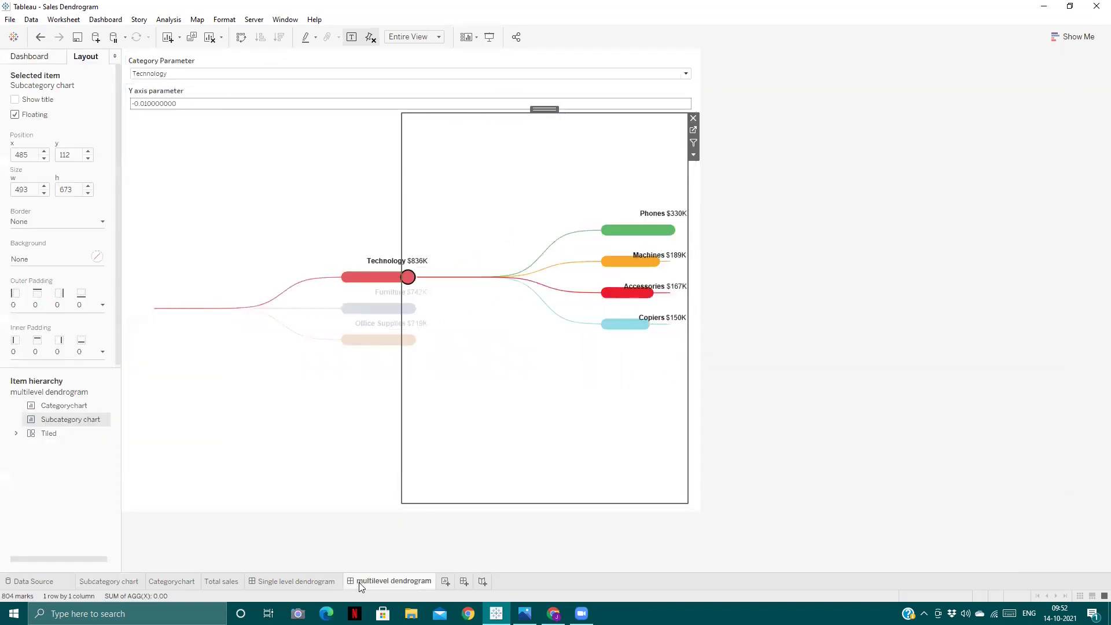
pyautogui.click(773, 314)
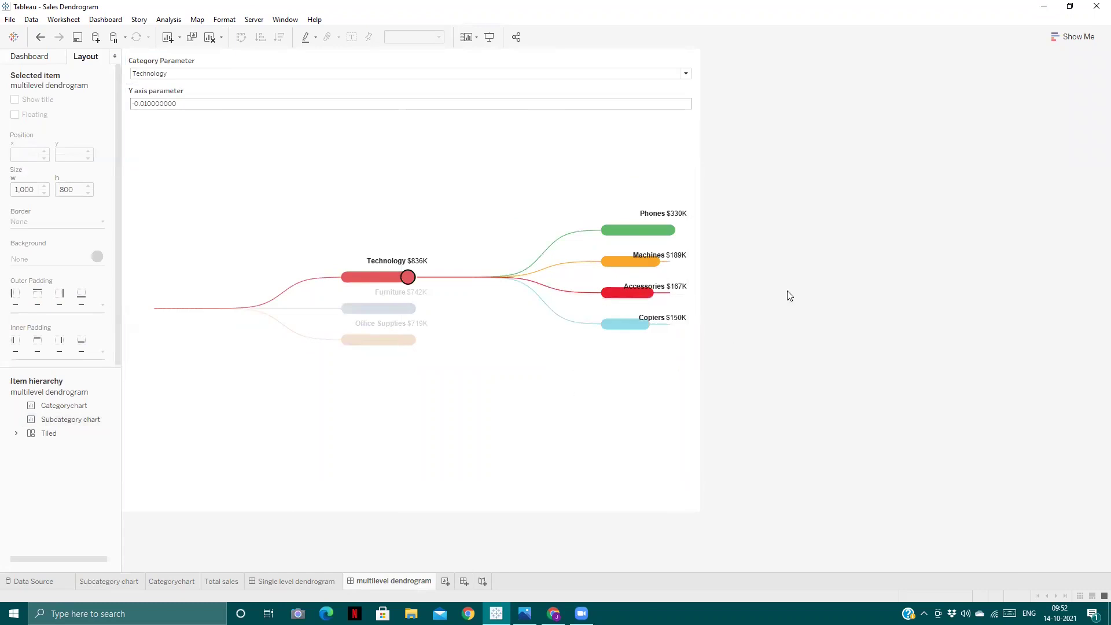
pyautogui.moveTo(416, 281)
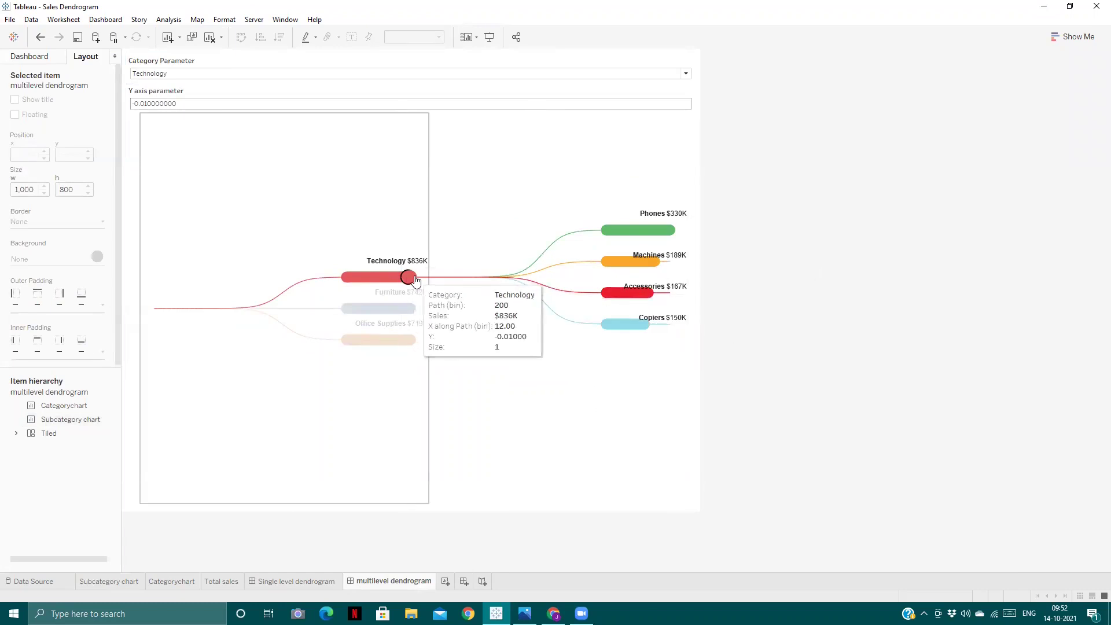
pyautogui.click(413, 281)
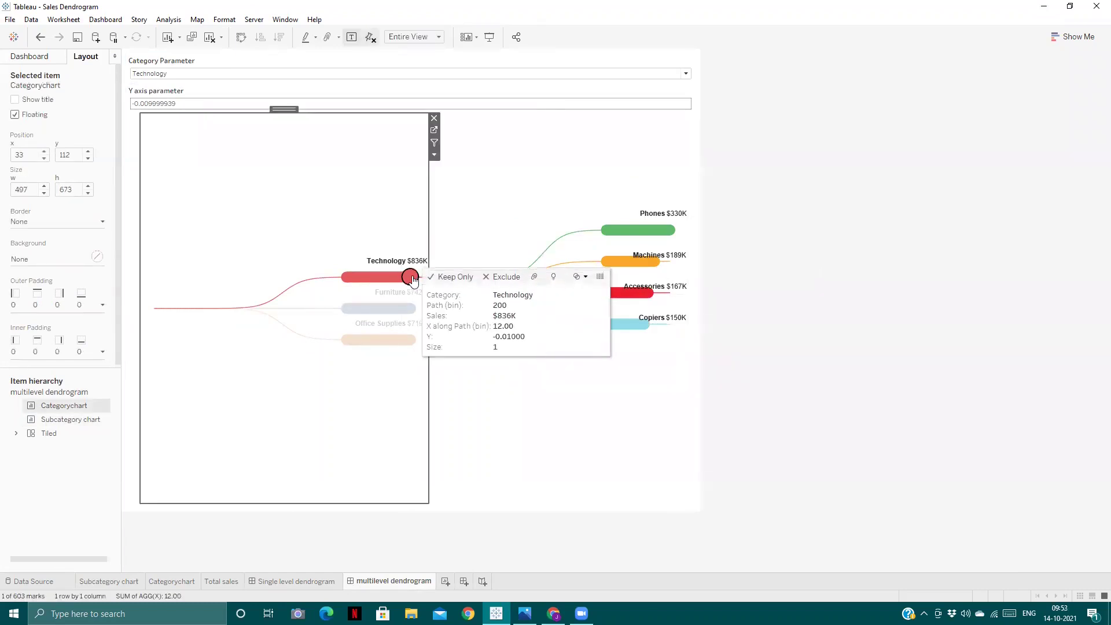
pyautogui.click(506, 199)
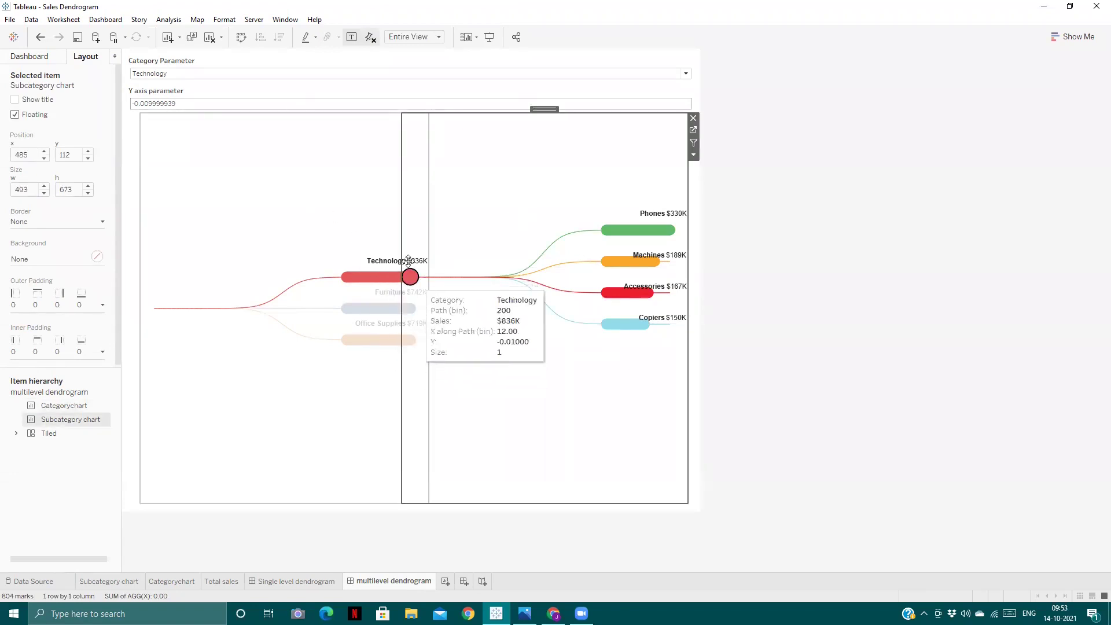
pyautogui.click(409, 278)
pyautogui.click(410, 281)
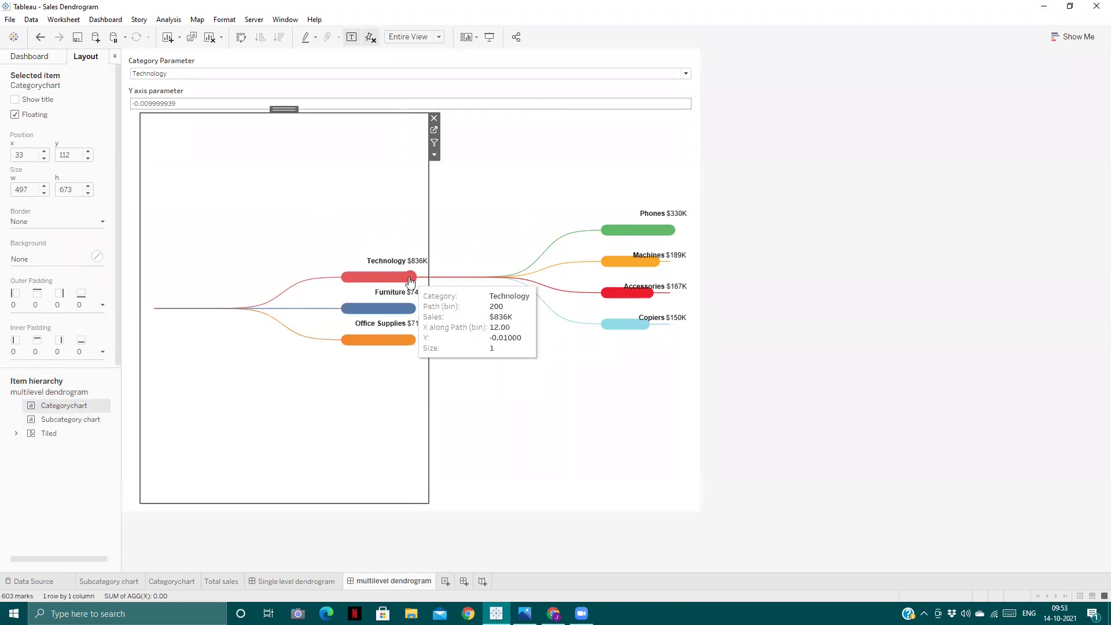
pyautogui.click(784, 236)
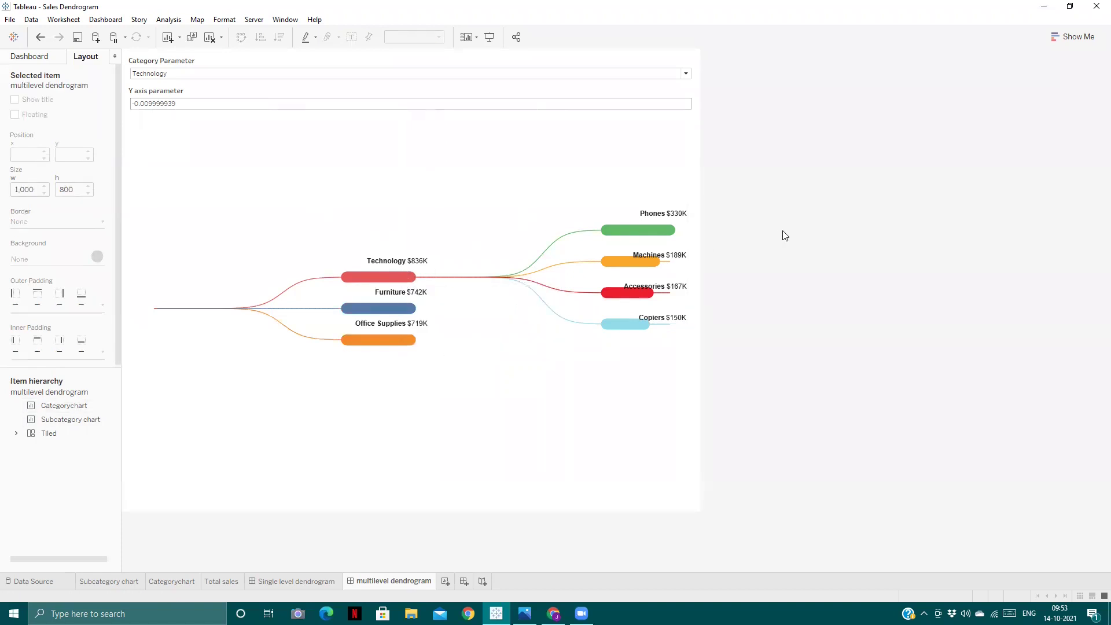